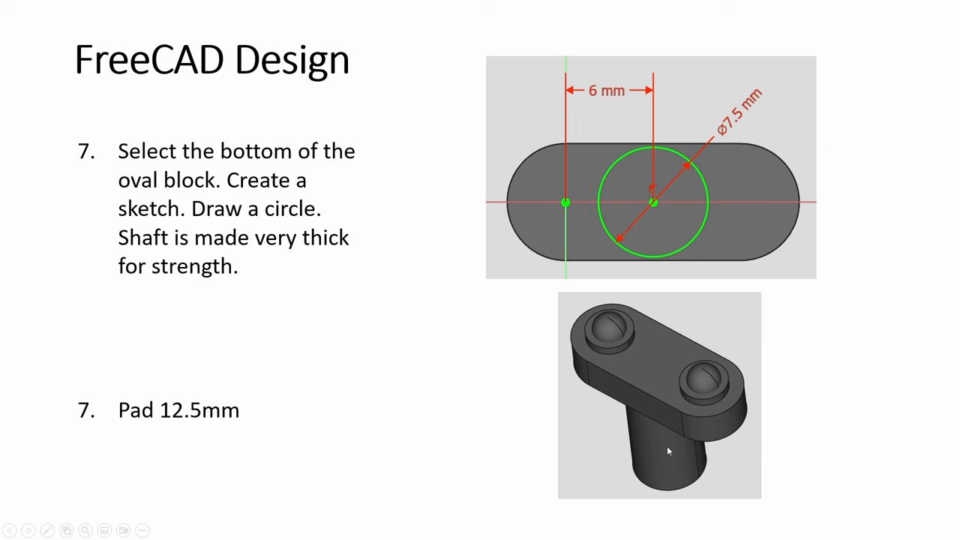
Advance the slideshow to the slide with knob steps 11–13 and the knob photos.
left_click(667, 446)
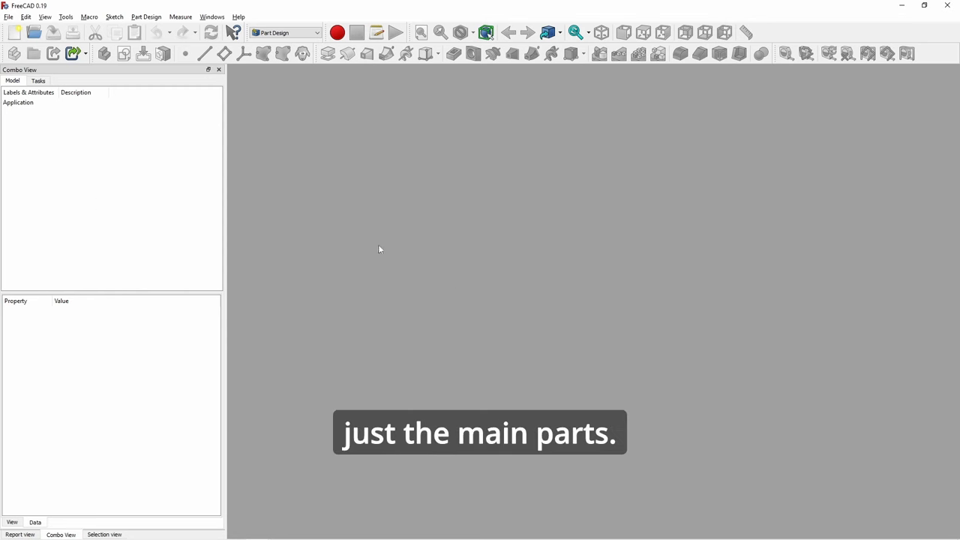
Start a new document with a Body and a sketch on the XY plane.
left_click(14, 33)
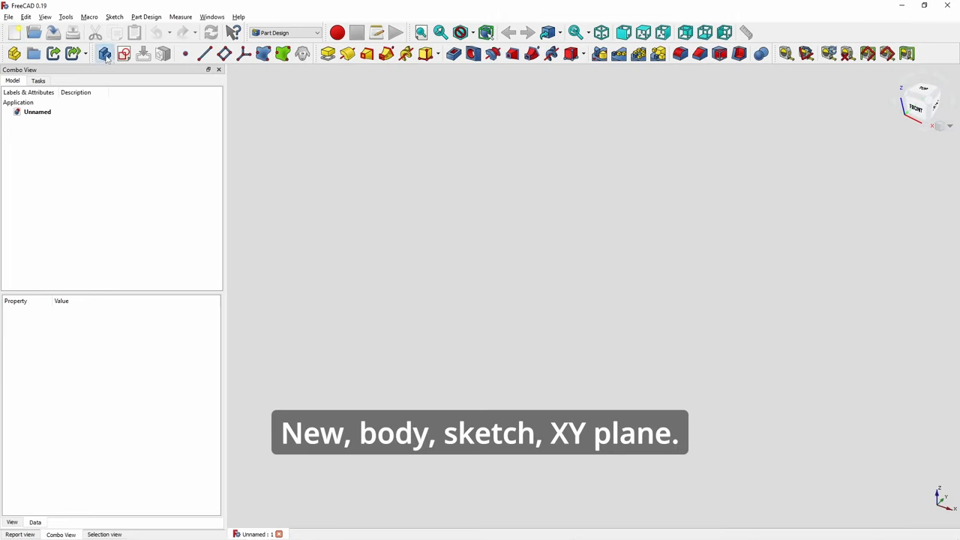
left_click(104, 54)
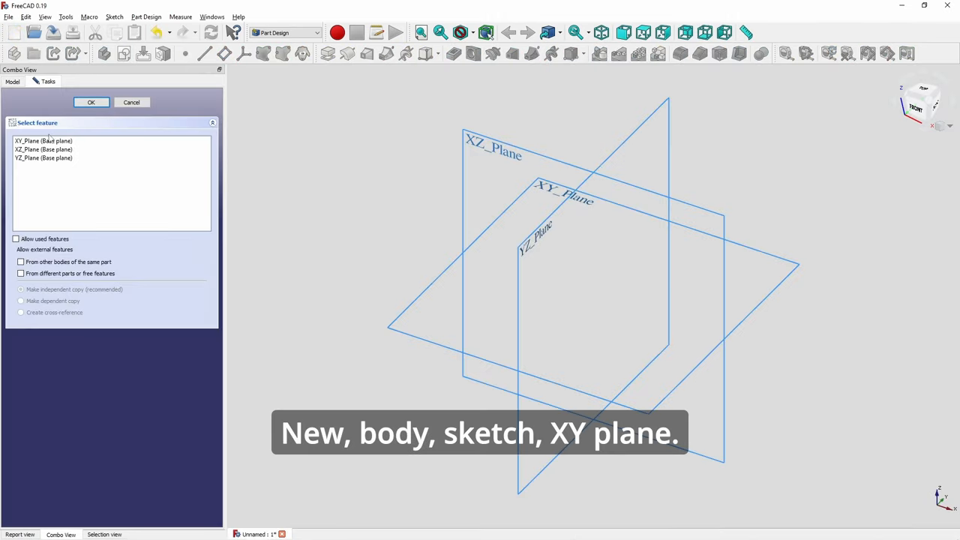
left_click(43, 141)
left_click(91, 102)
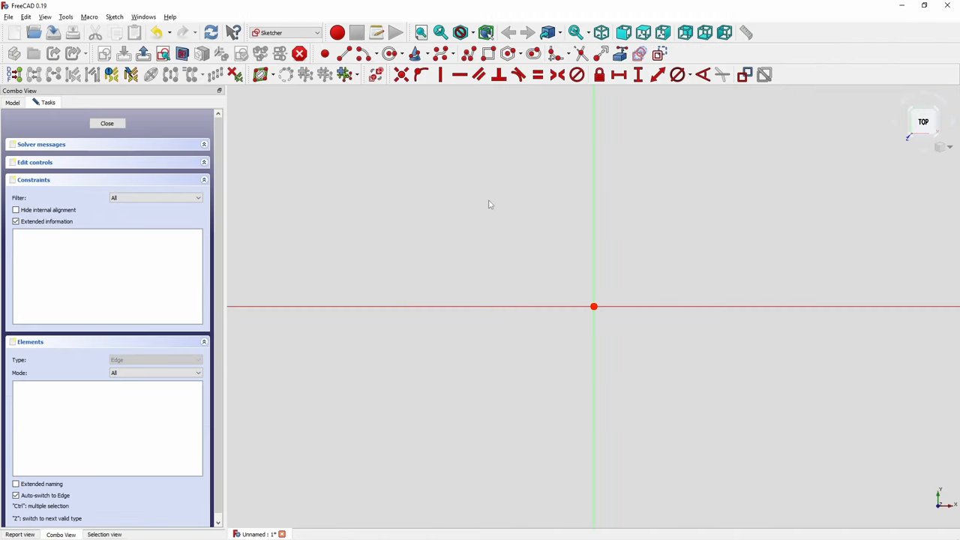
Draw a rectangle with its first corner at the sketch origin.
middle_click_drag(489, 216, 282, 297)
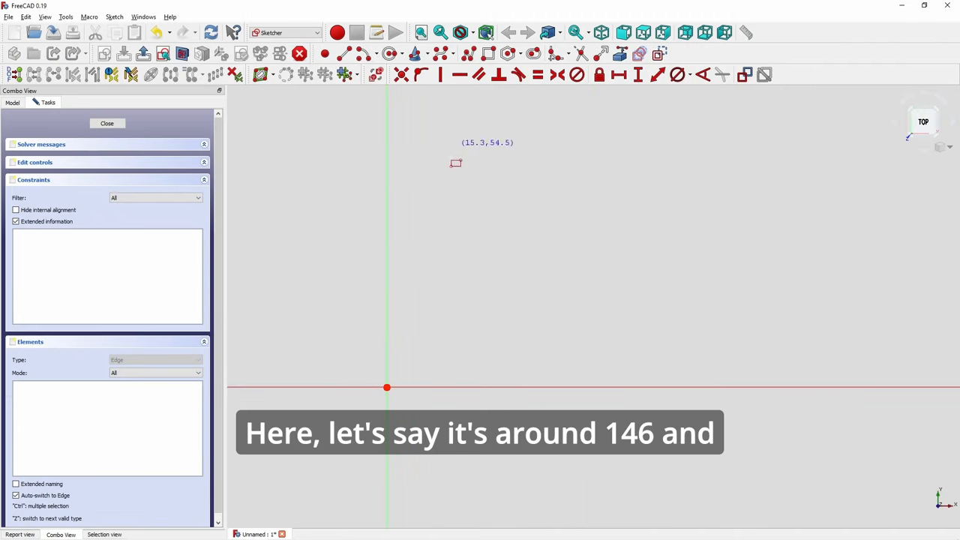
left_click(489, 53)
left_click(387, 387)
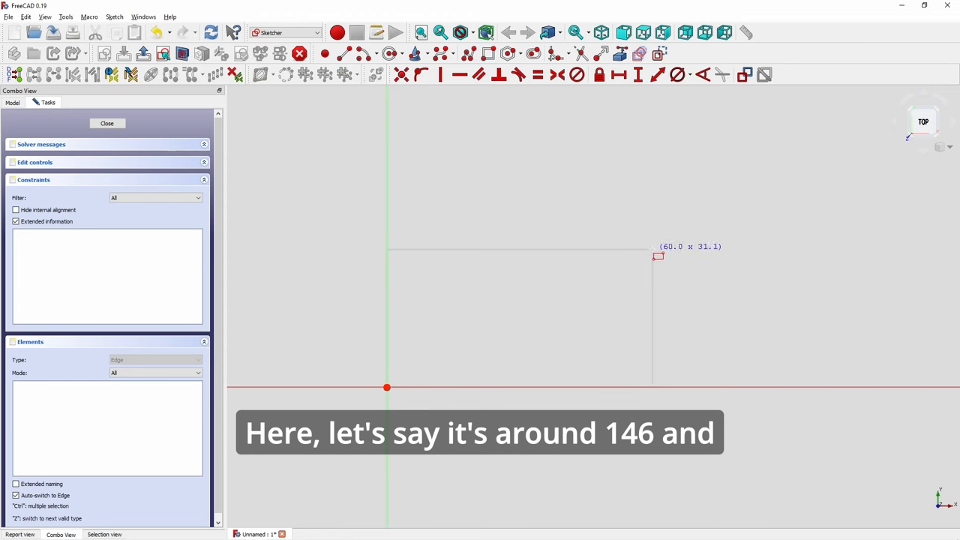
left_click(732, 204)
Constrain the rectangle to 146 mm wide and 100 mm tall.
left_click(641, 201)
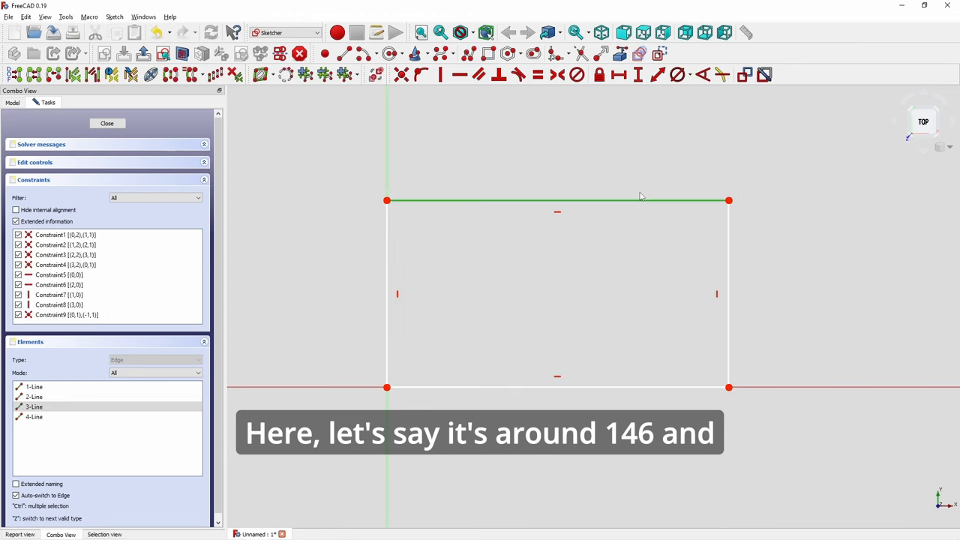
left_click(618, 74)
type("146")
key("Return")
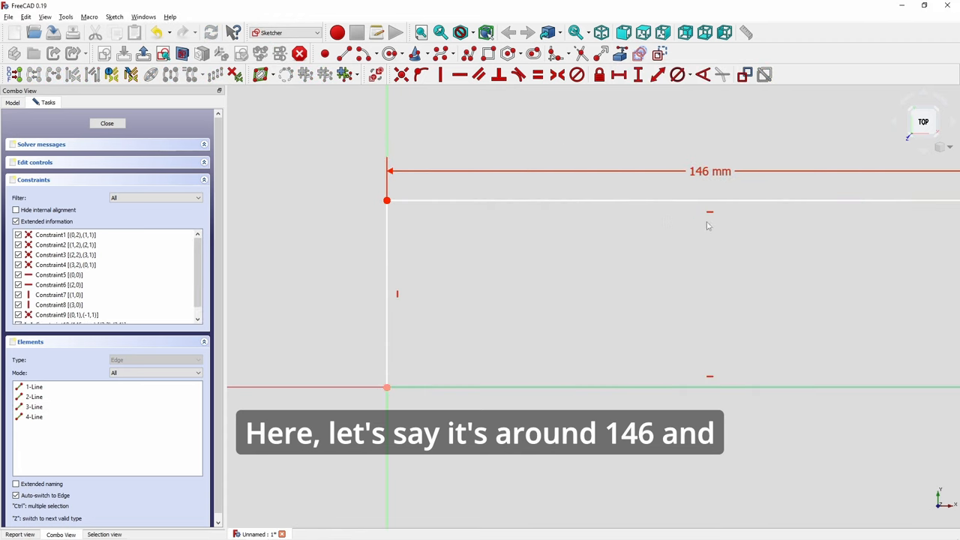
key("v")
key("f")
left_click(650, 247)
left_click(638, 75)
type("100")
key("Return")
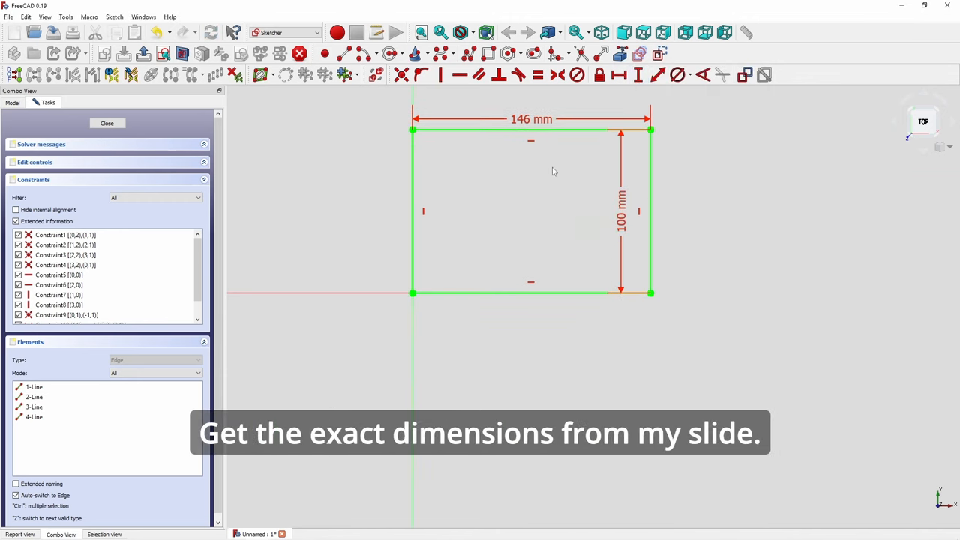
scroll(539, 227, "up", 2)
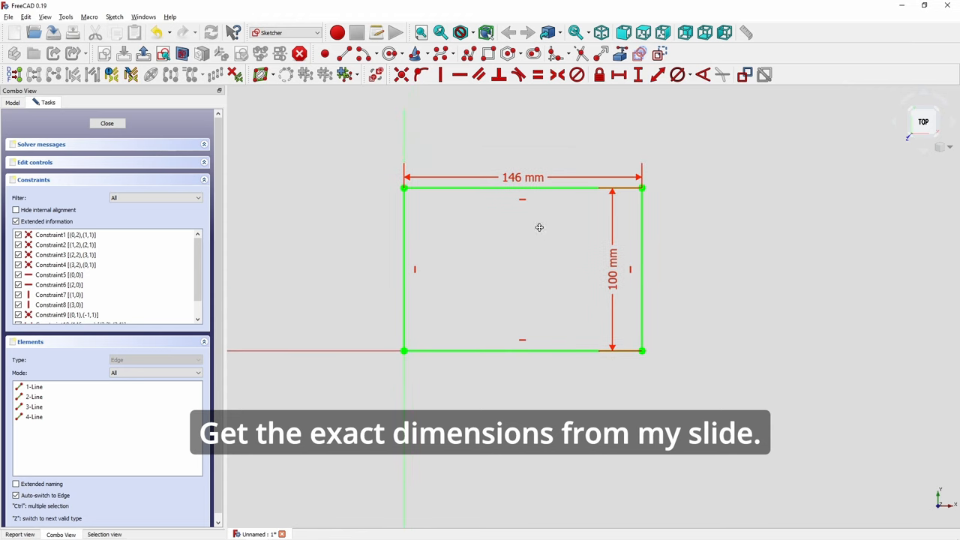
scroll(539, 227, "up", 2)
scroll(540, 227, "up", 2)
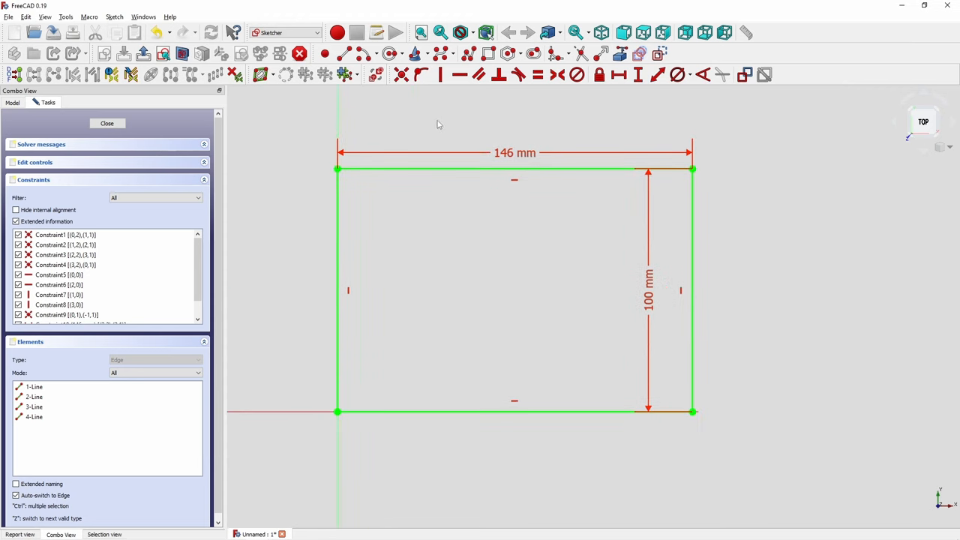
Draw a slanted line from the top-right corner and trim away the top edge and overhangs.
left_click(344, 53)
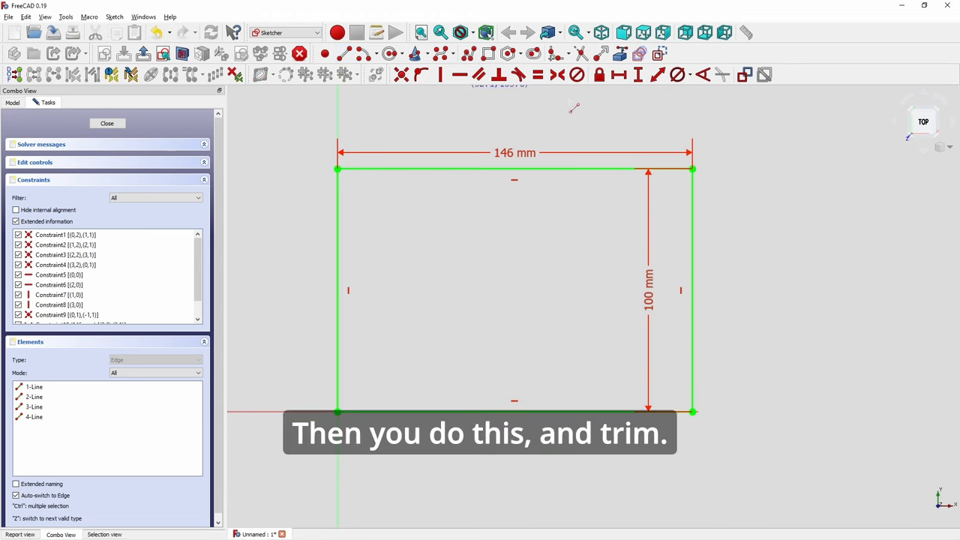
left_click(693, 169)
left_click(263, 253)
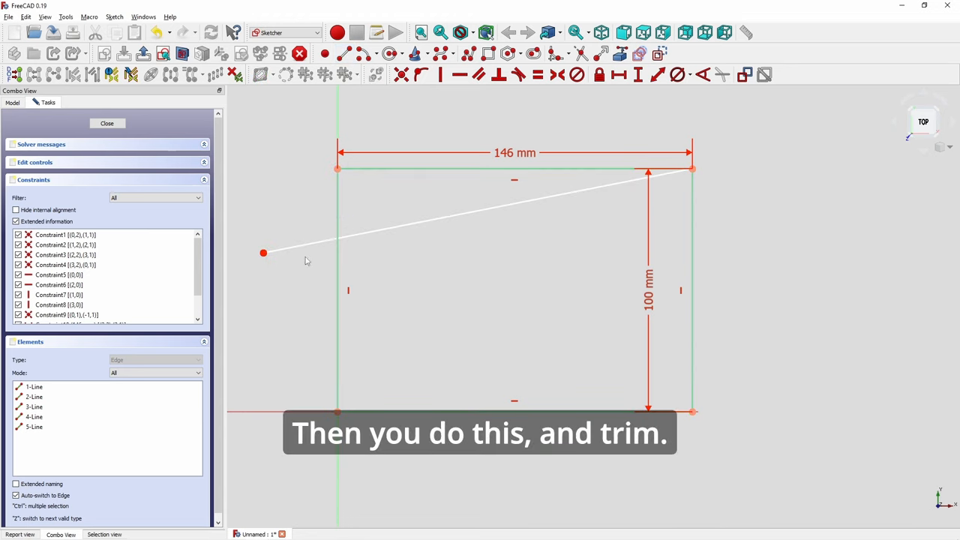
left_click(580, 54)
left_click(338, 212)
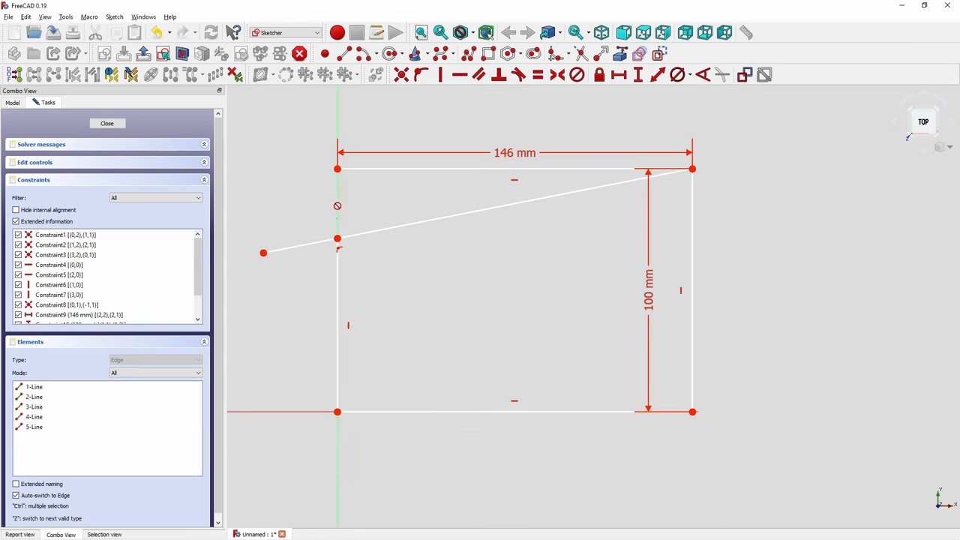
left_click(318, 244)
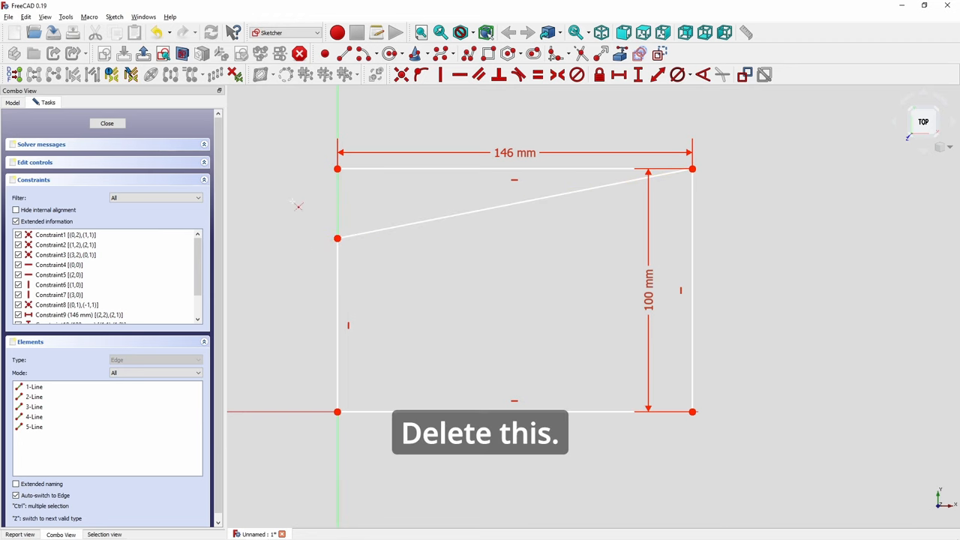
left_click(353, 169)
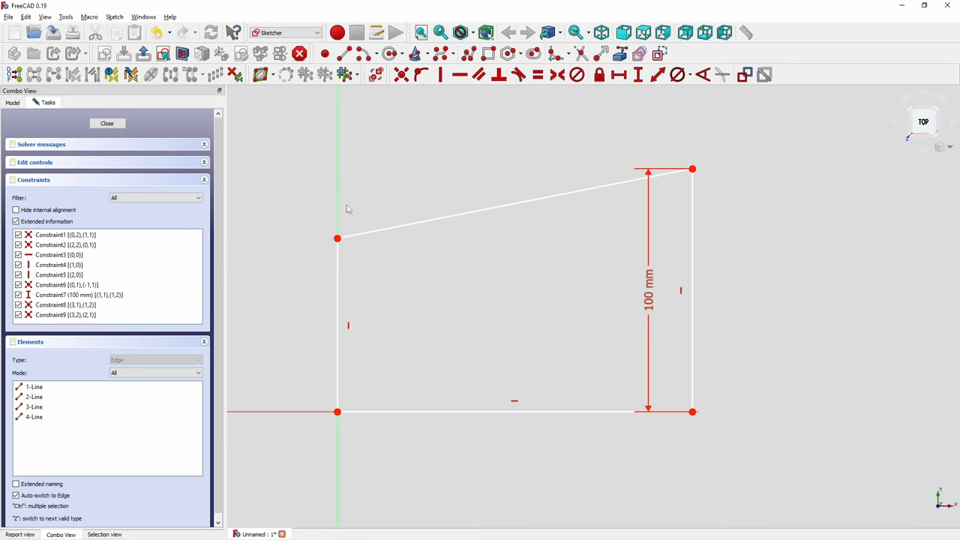
Constrain the left edge to 70 mm and move the 100 mm dimension clear of the outline.
left_click(337, 270)
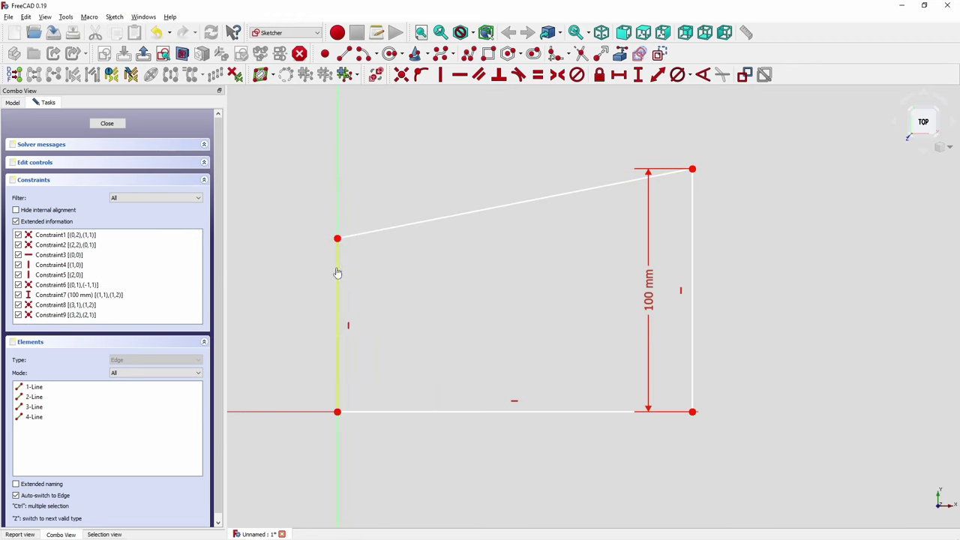
left_click(638, 75)
type("70")
key("Return")
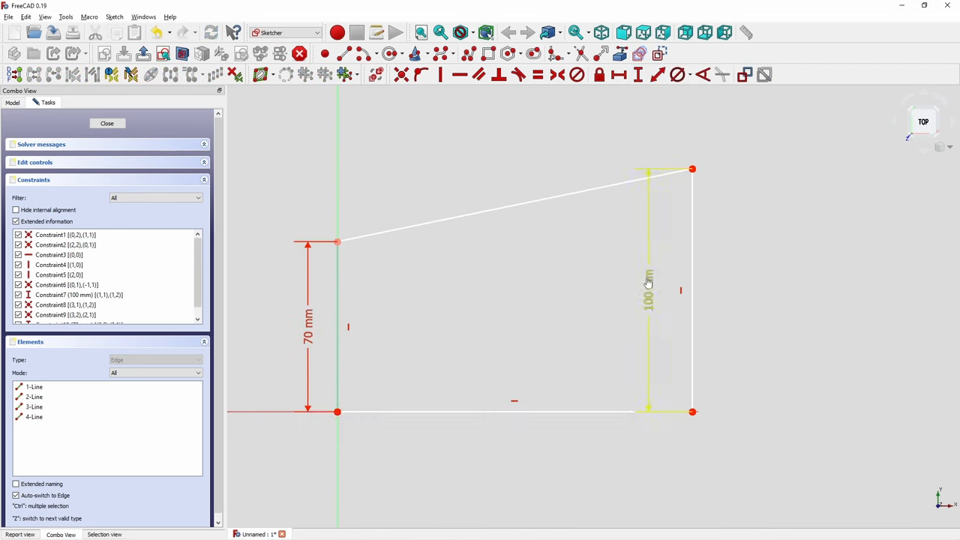
left_click_drag(648, 281, 770, 274)
left_click(390, 54)
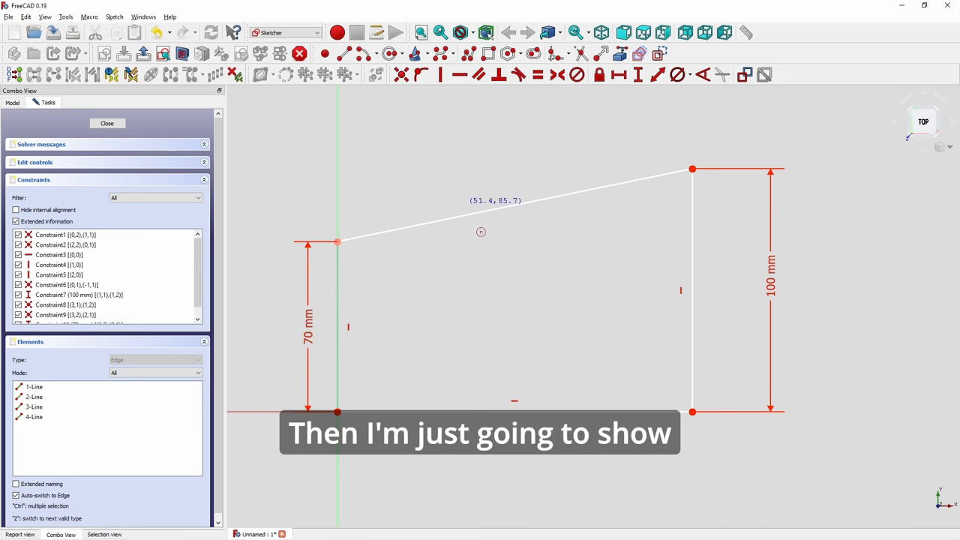
Draw a circle inside the outline and constrain its diameter to 6.3 mm.
left_click(469, 317)
left_click(493, 337)
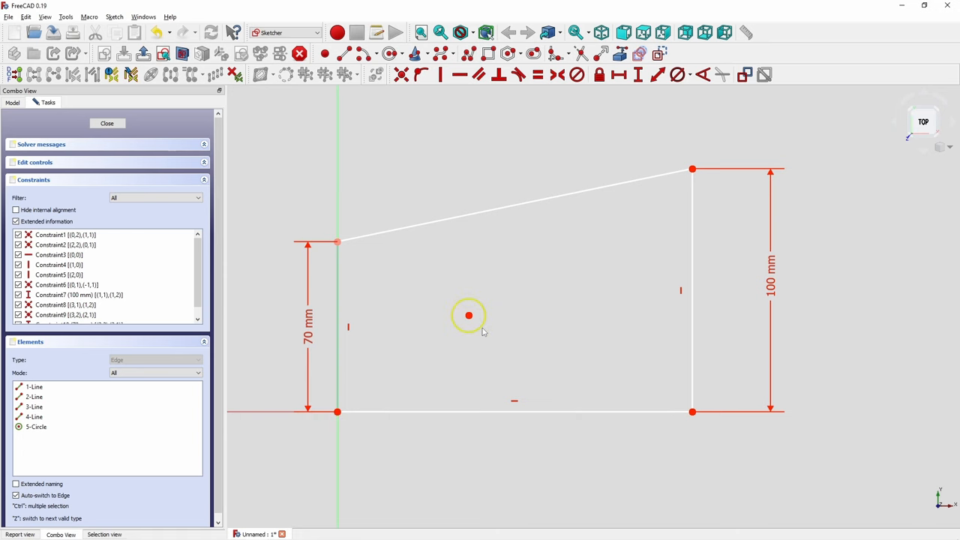
left_click(482, 332)
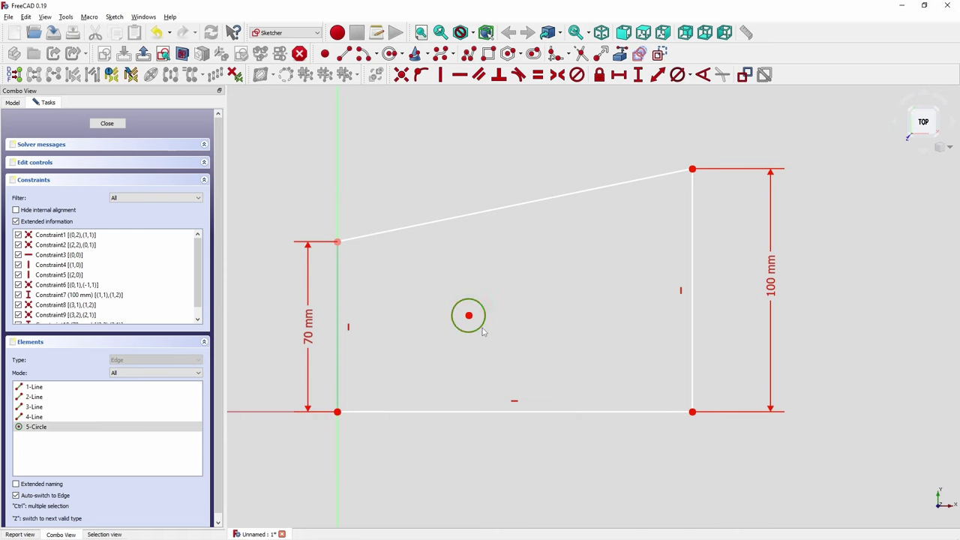
left_click(679, 74)
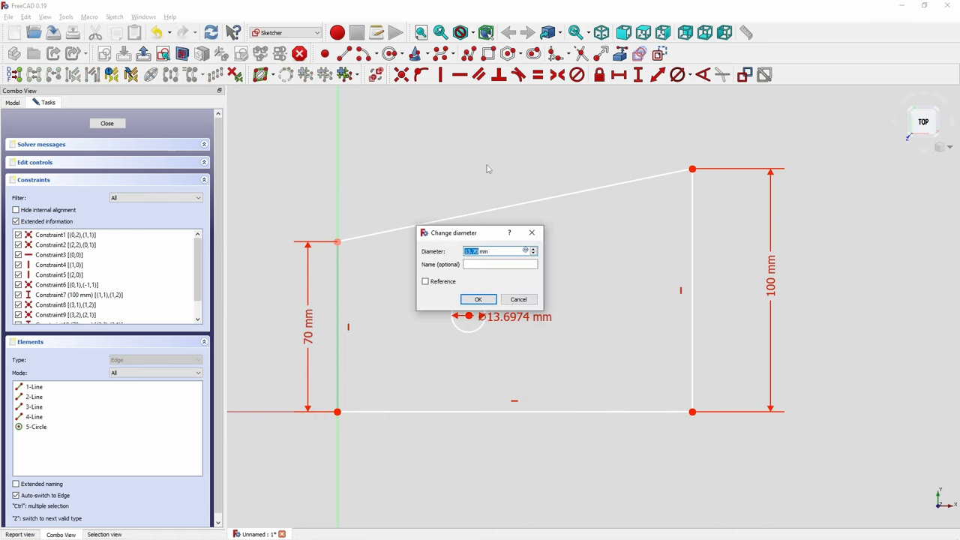
type("6.3")
key("Return")
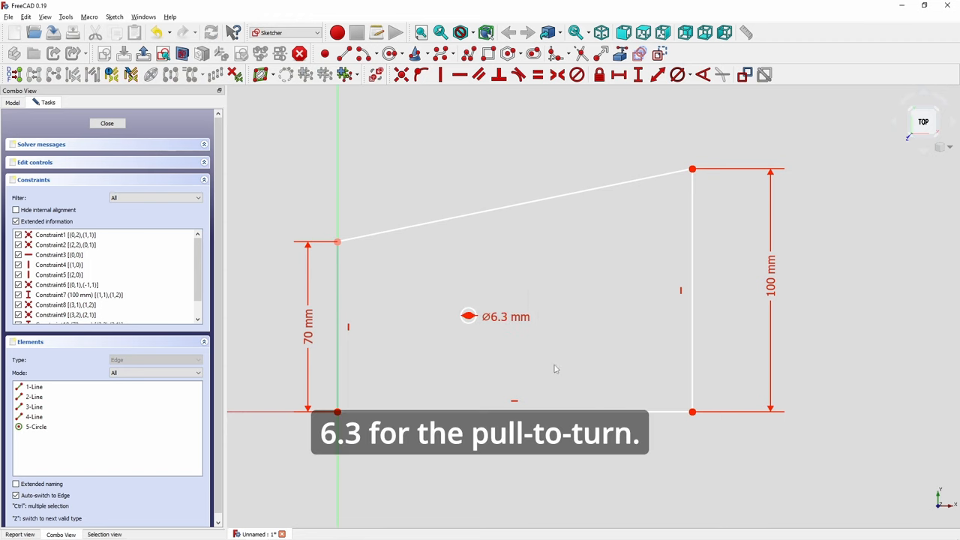
Place the circle centre 50 mm right and 50 mm up from the bottom-left corner.
left_click(337, 411)
left_click(468, 316)
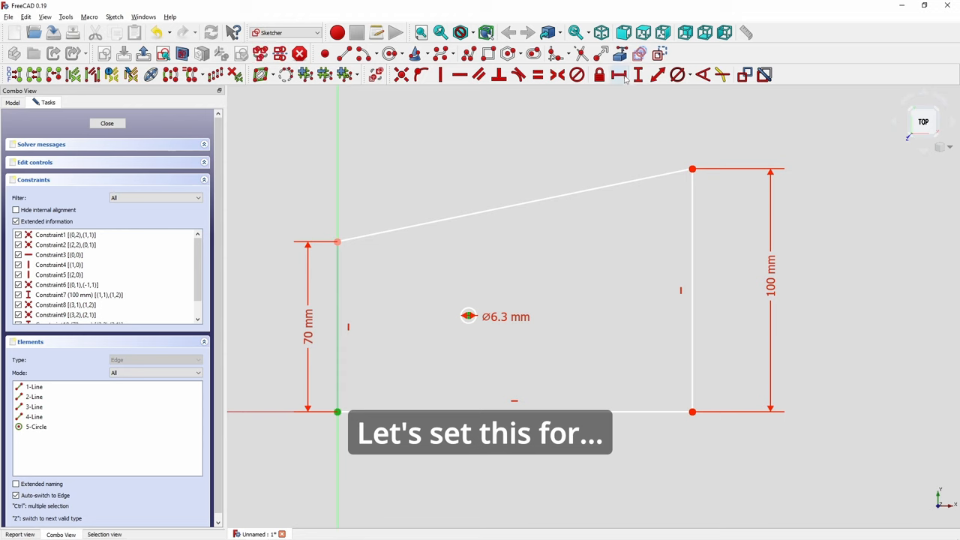
left_click(618, 75)
type("50")
key("Return")
left_click(336, 411)
left_click(460, 319)
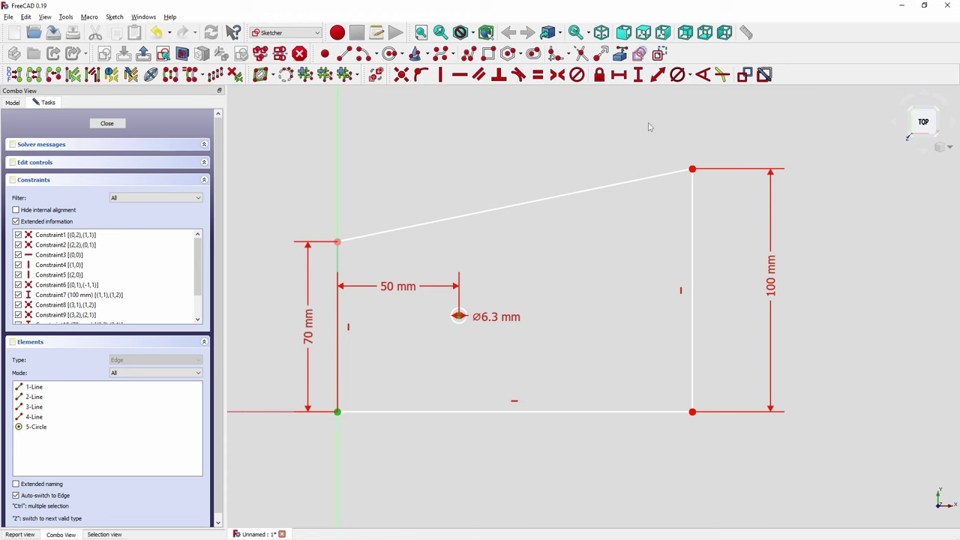
left_click(638, 75)
type("50")
key("Return")
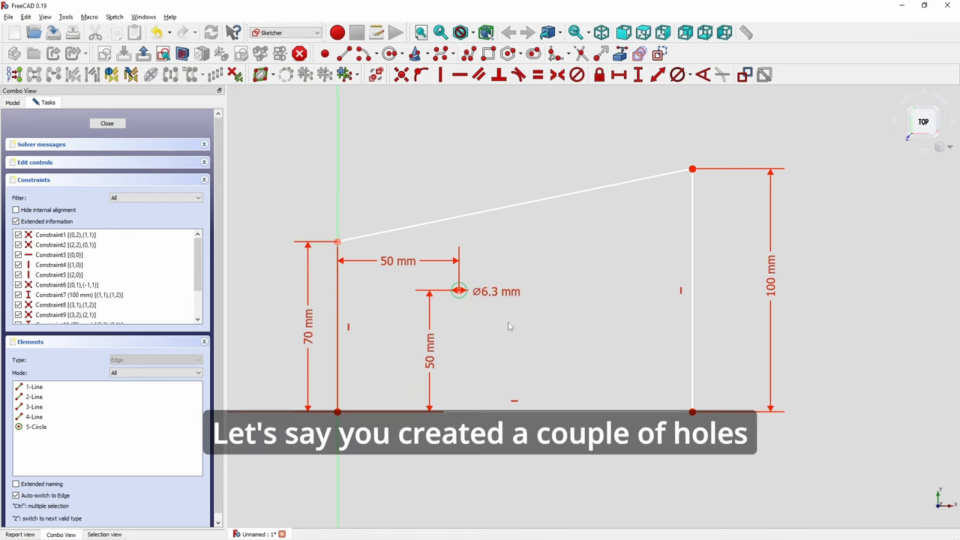
Close the sketch, pad it 6 mm into a solid plate and select its underside face.
left_click(107, 123)
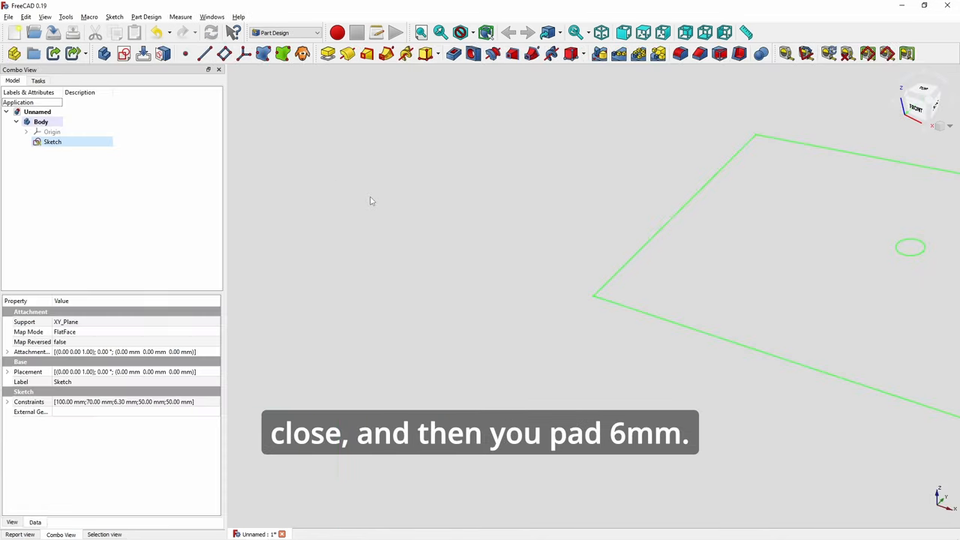
key("v")
key("f")
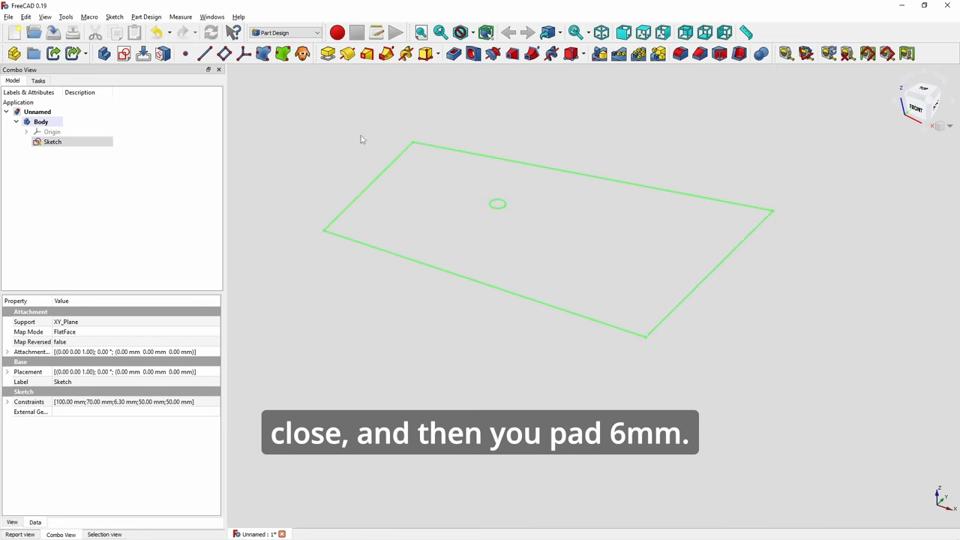
left_click(327, 53)
type("6")
key("Return")
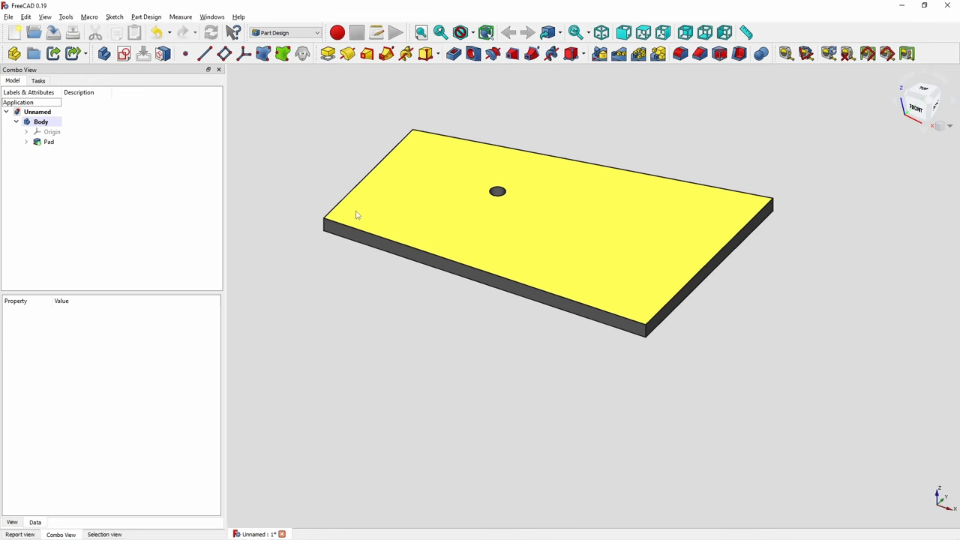
mouse_move(660, 240)
middle_mouse_down()
mouse_move(725, 251)
mouse_move(402, 203)
middle_mouse_up()
scroll(472, 285, "up", 2)
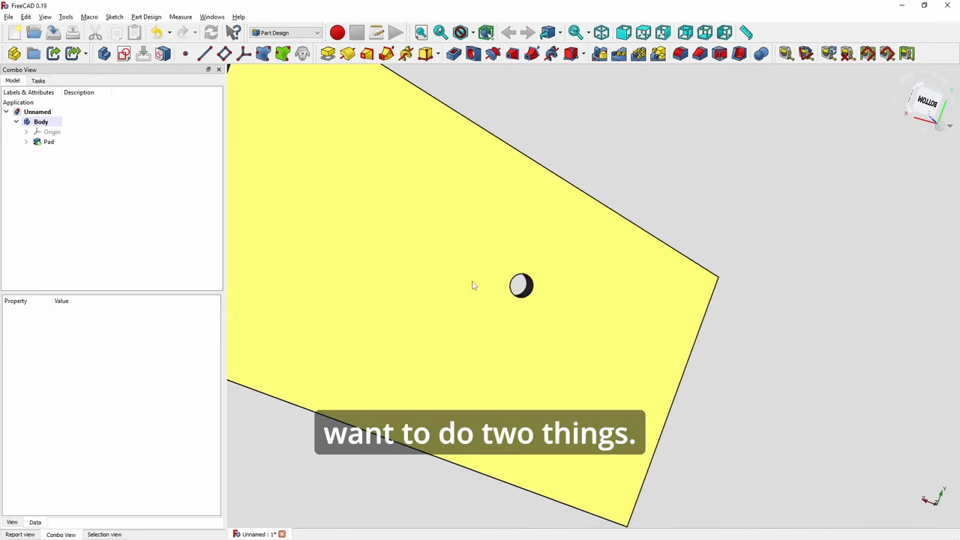
left_click(472, 284)
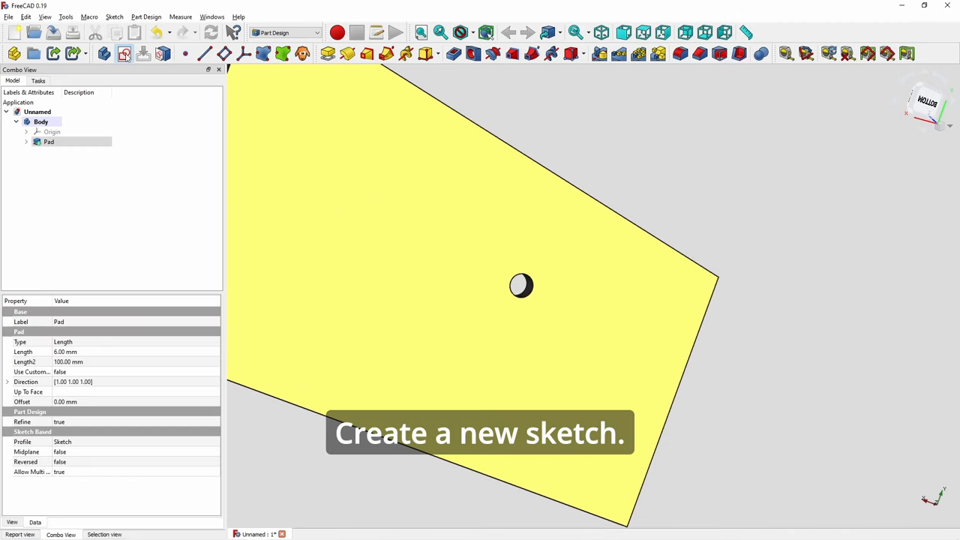
Sketch on the underside face a recess circle centred on the hole.
left_click(123, 53)
scroll(529, 261, "down", 2)
middle_click_drag(611, 258, 490, 242)
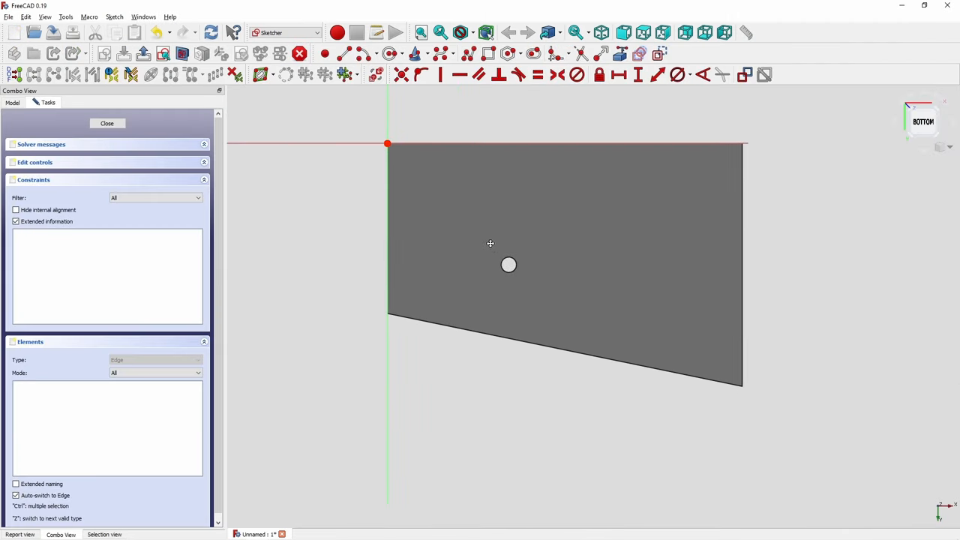
left_click(389, 53)
scroll(519, 279, "up", 4)
scroll(526, 282, "down", 2)
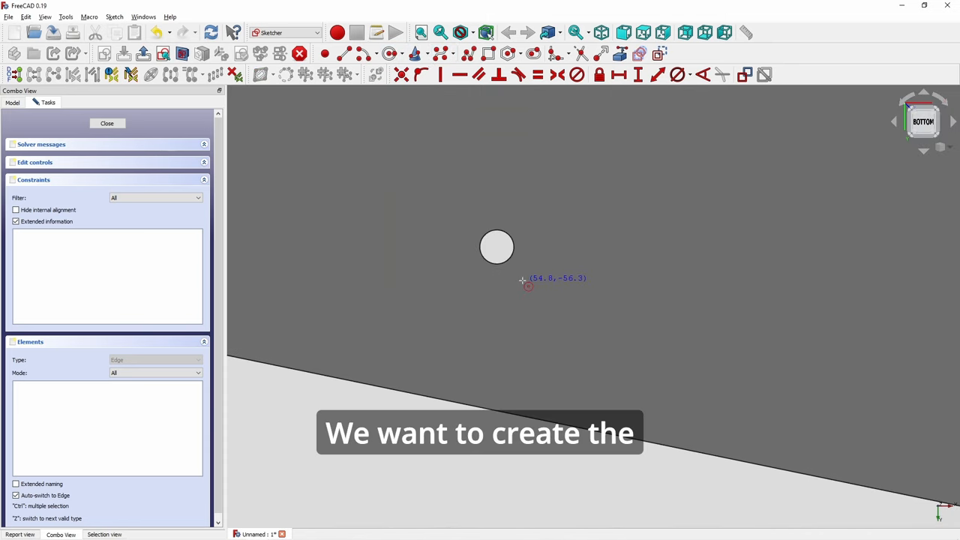
scroll(503, 252, "up", 3)
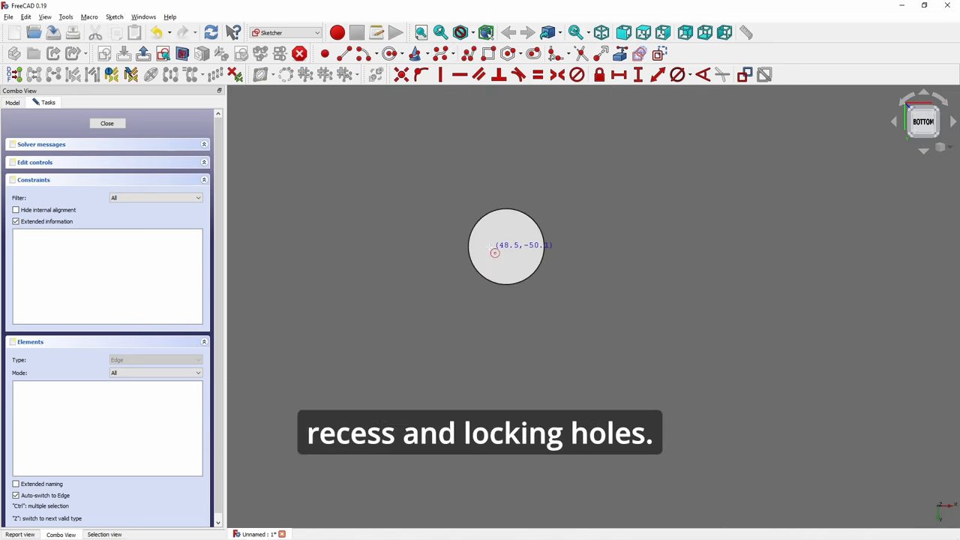
left_click(510, 246)
left_click(571, 295)
scroll(572, 296, "down", 5)
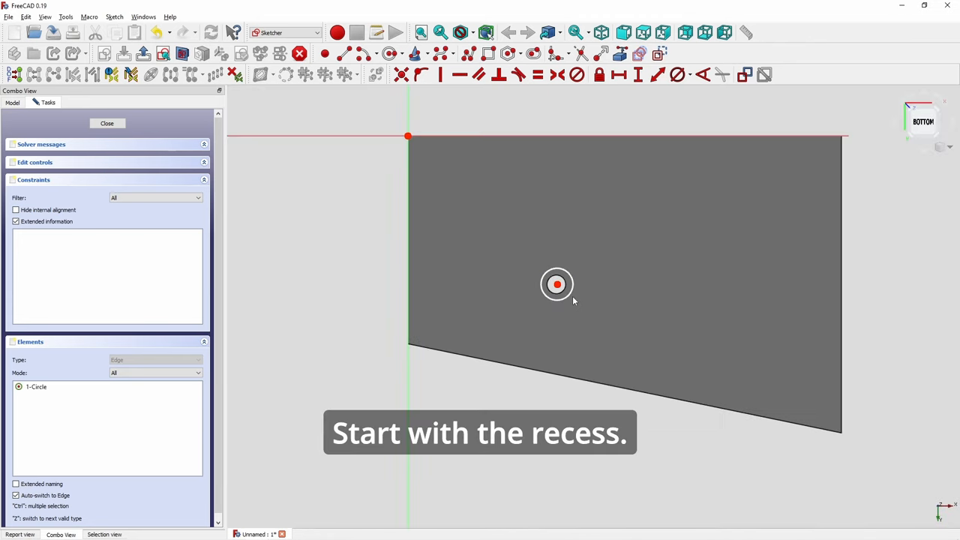
scroll(572, 296, "up", 3)
scroll(572, 295, "down", 2)
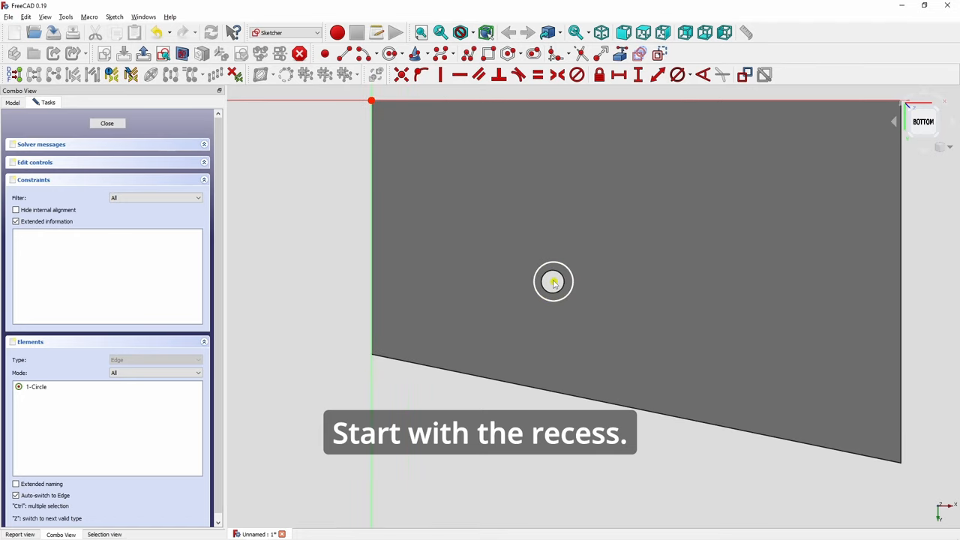
Constrain the recess circle 50 mm both ways from the origin with a 15 mm diameter.
left_click(553, 282)
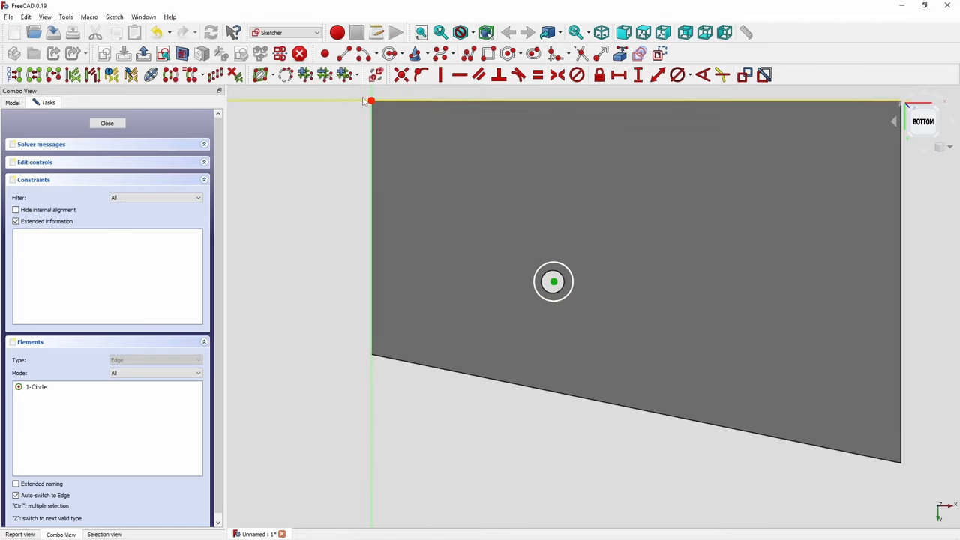
left_click(371, 102)
left_click(619, 74)
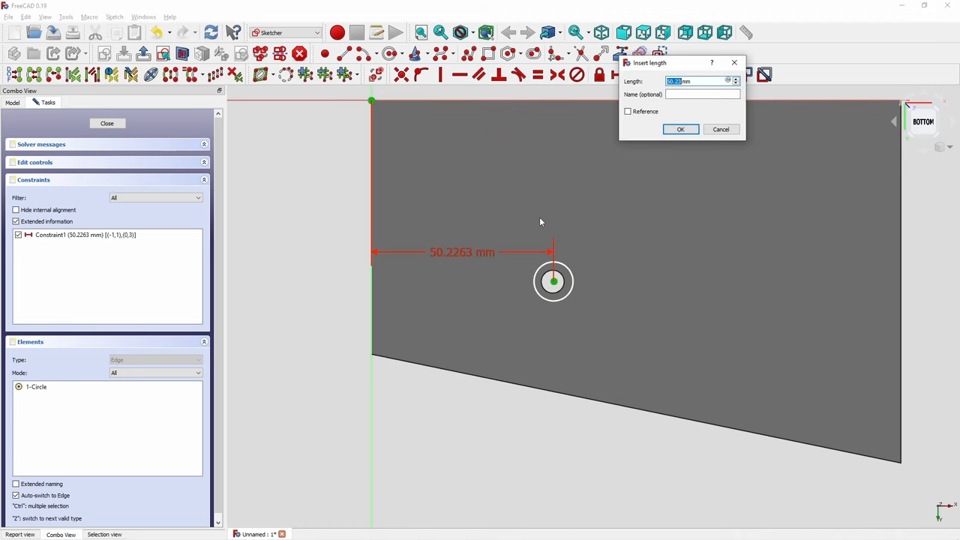
type("50")
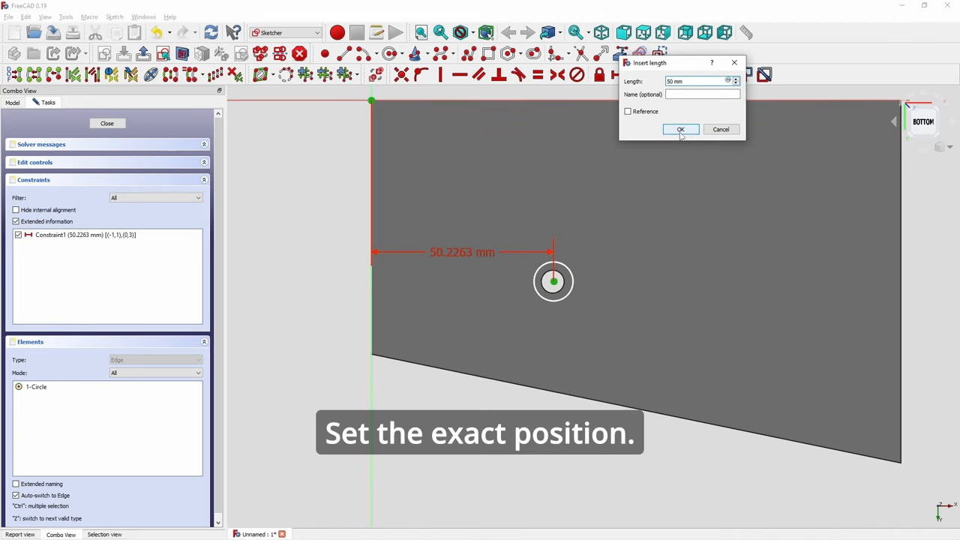
left_click(680, 129)
left_click(553, 282)
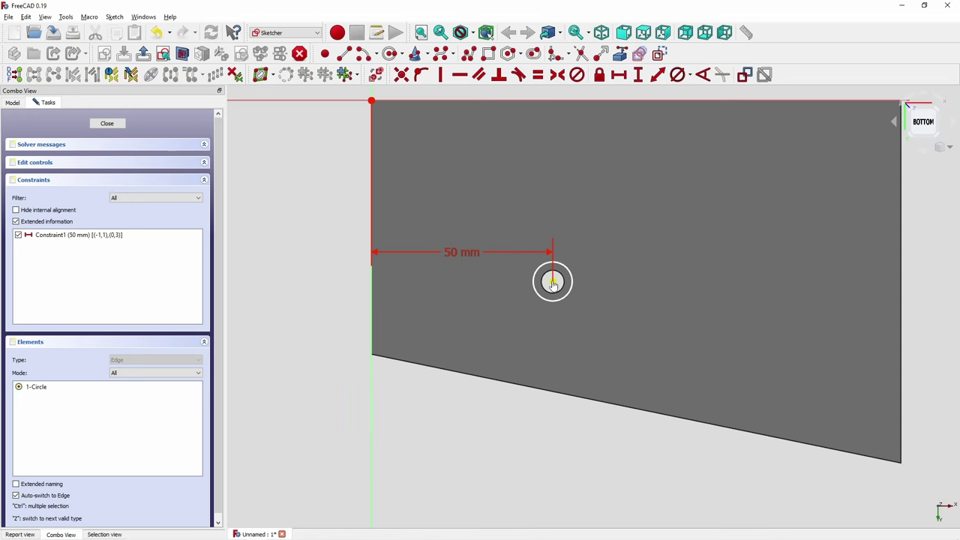
left_click(373, 105)
left_click(638, 74)
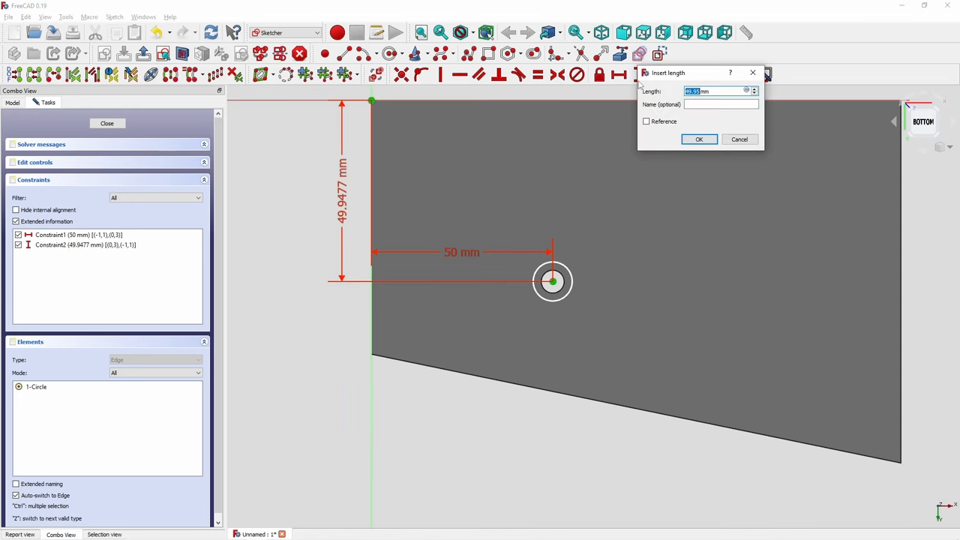
type("50")
left_click(698, 140)
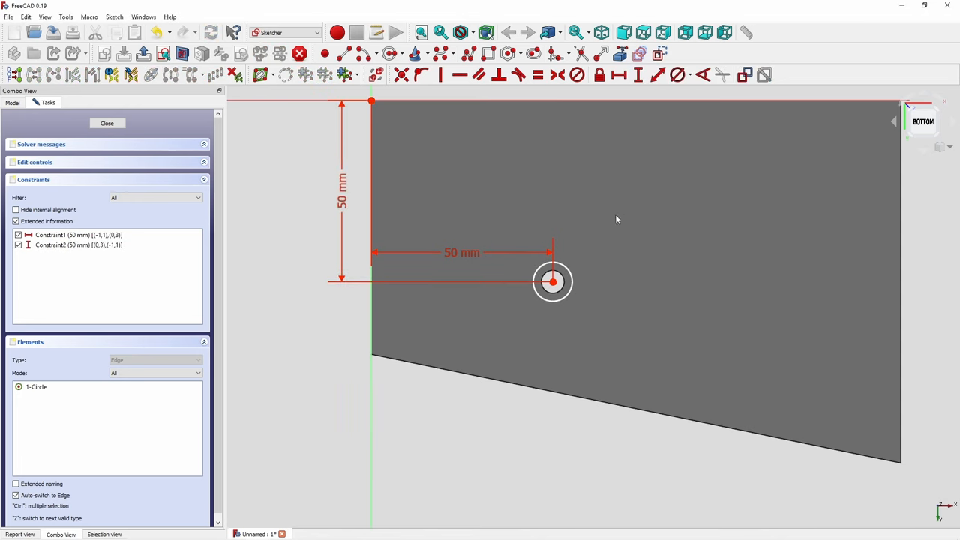
left_click(567, 278)
left_click(678, 74)
type("15")
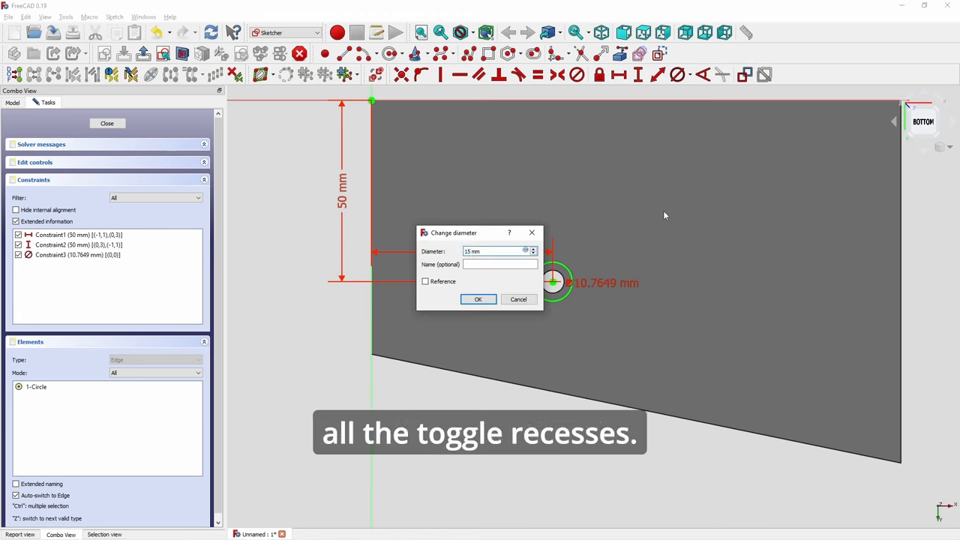
key("Return")
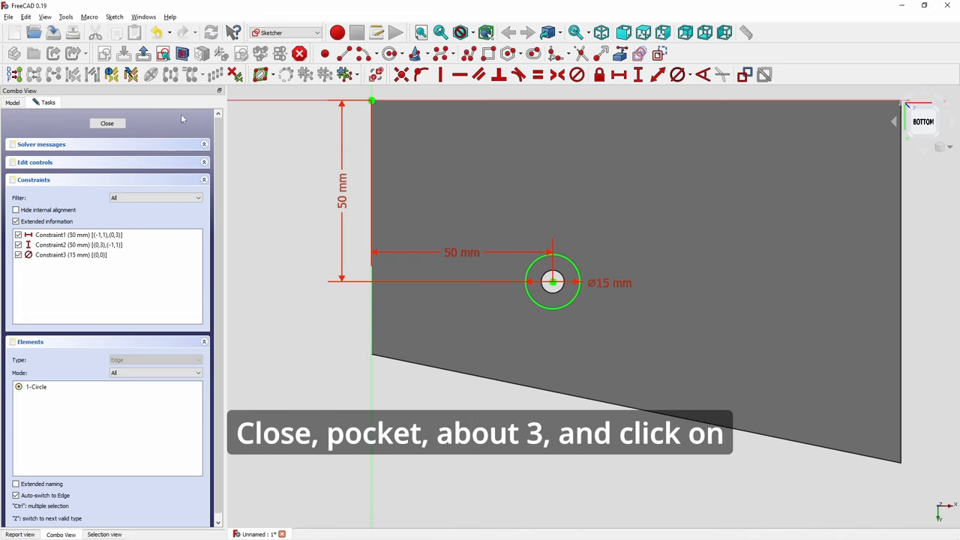
Close the sketch, pocket the recess 3 mm deep and select the underside again.
left_click(106, 123)
left_click(454, 53)
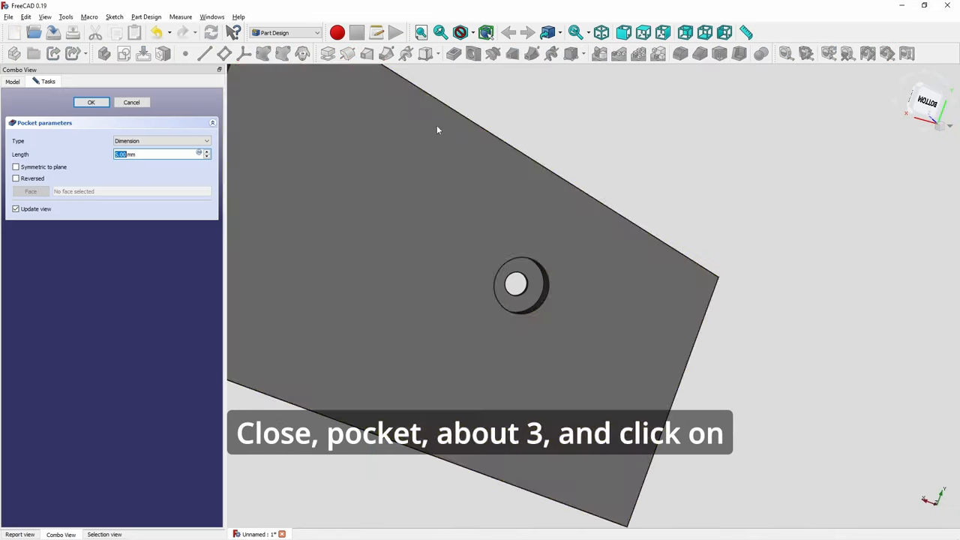
type("3")
key("Return")
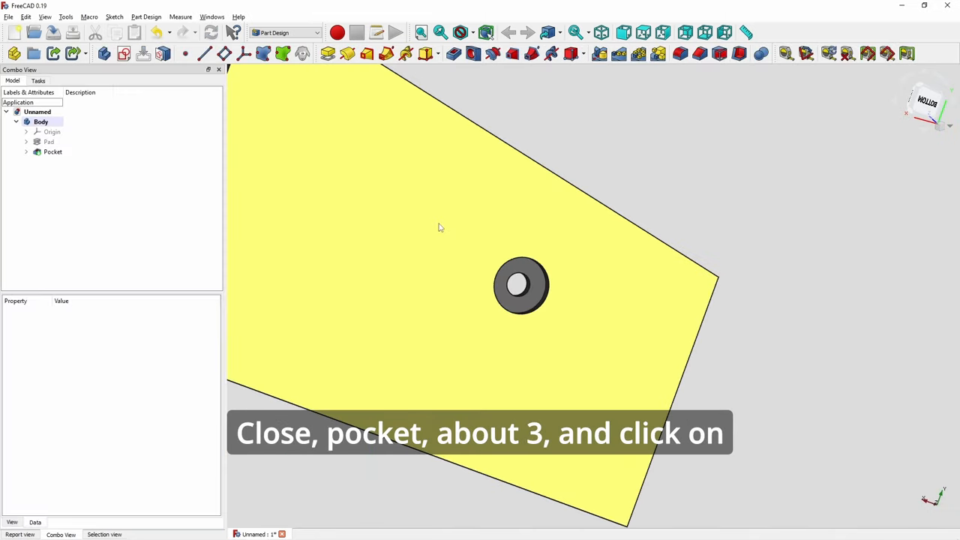
left_click(439, 227)
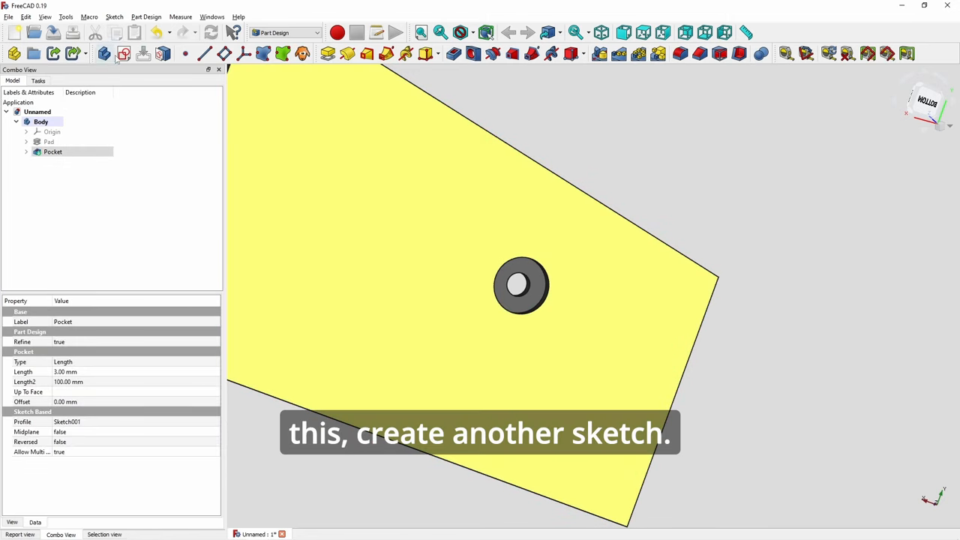
Start another underside sketch with a circle centred on the hole.
left_click(123, 54)
scroll(559, 258, "down", 1)
scroll(495, 248, "down", 1)
left_click(390, 53)
scroll(548, 260, "up", 1)
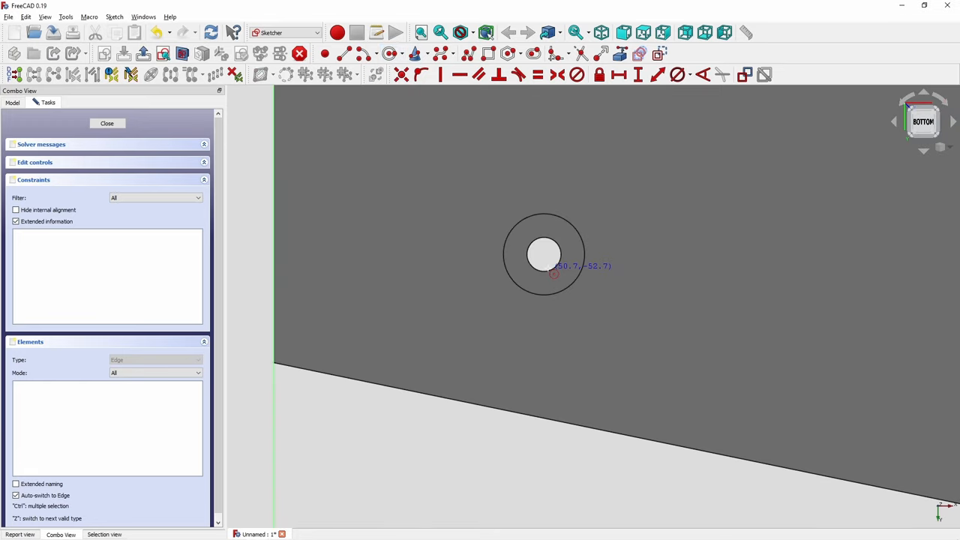
left_click(546, 256)
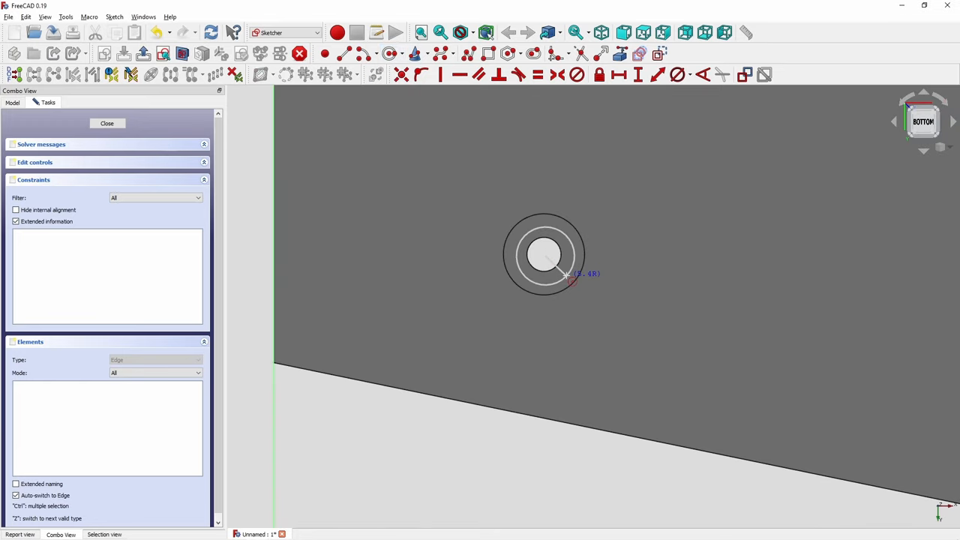
left_click(560, 275)
right_click(548, 258)
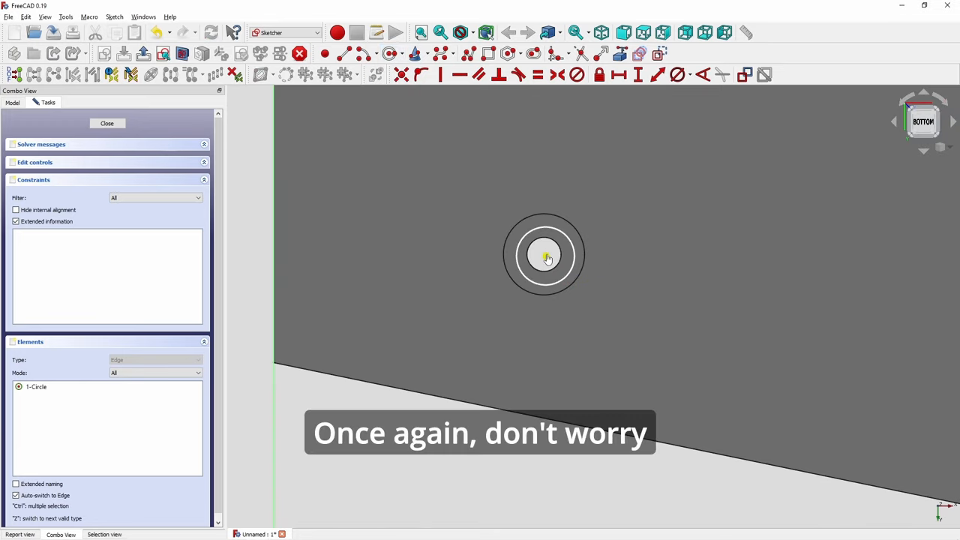
key("c")
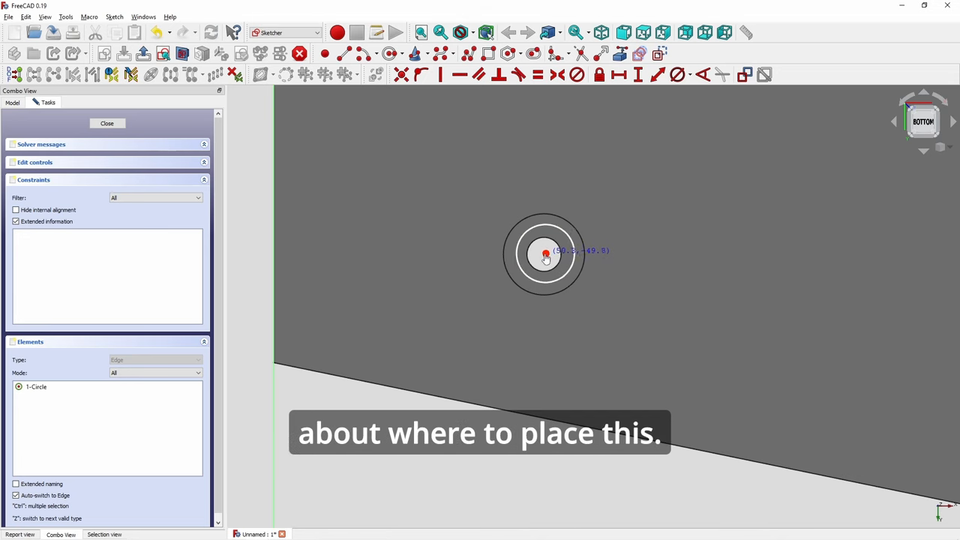
right_click(546, 259)
scroll(453, 268, "down", 2)
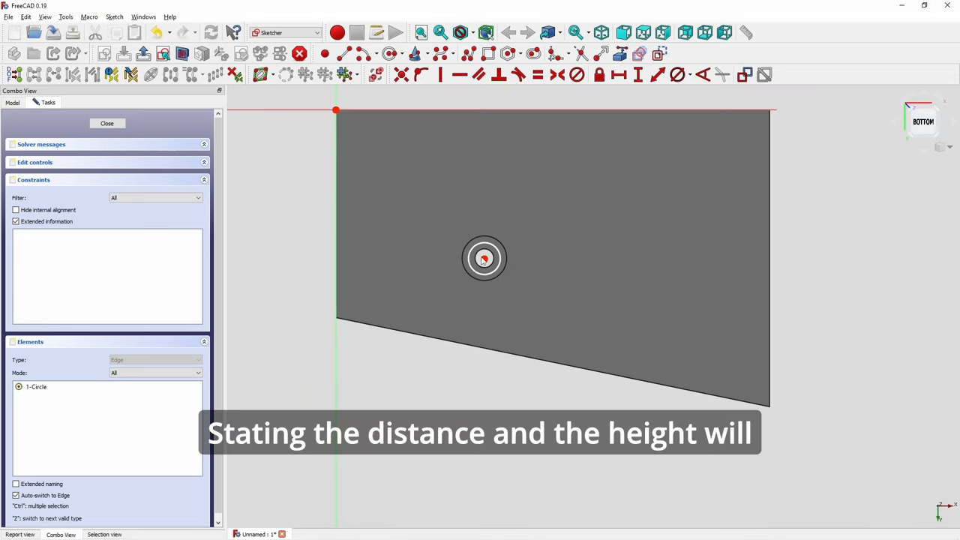
Fix the circle centre 50 mm both ways from the origin and drag it larger around the hole.
left_click(484, 260)
left_click(336, 112, "ctrl")
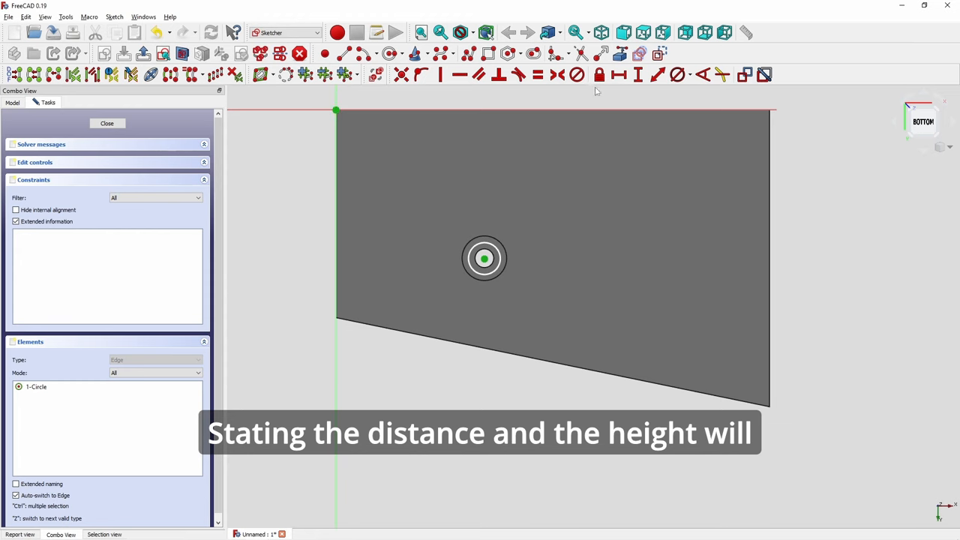
left_click(619, 74)
type("50")
key("Return")
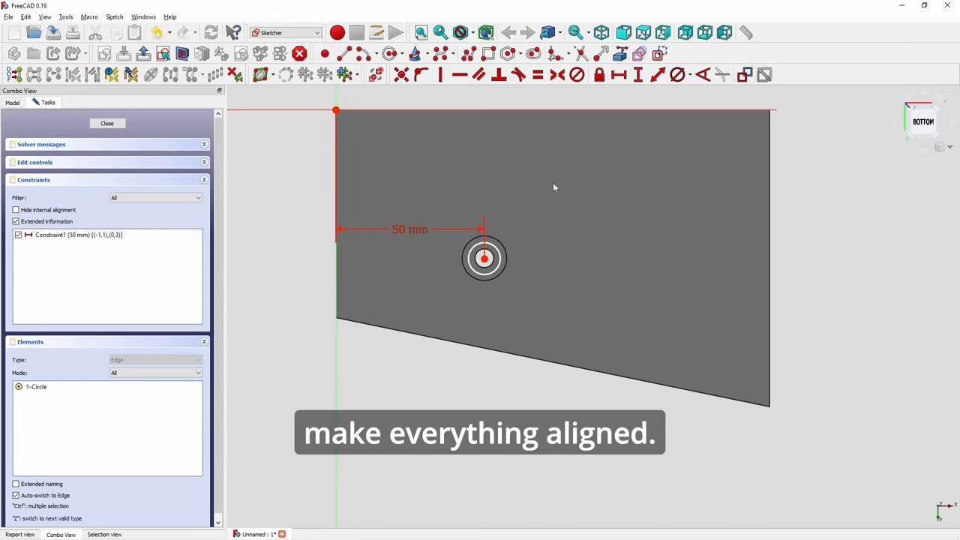
left_click(484, 259)
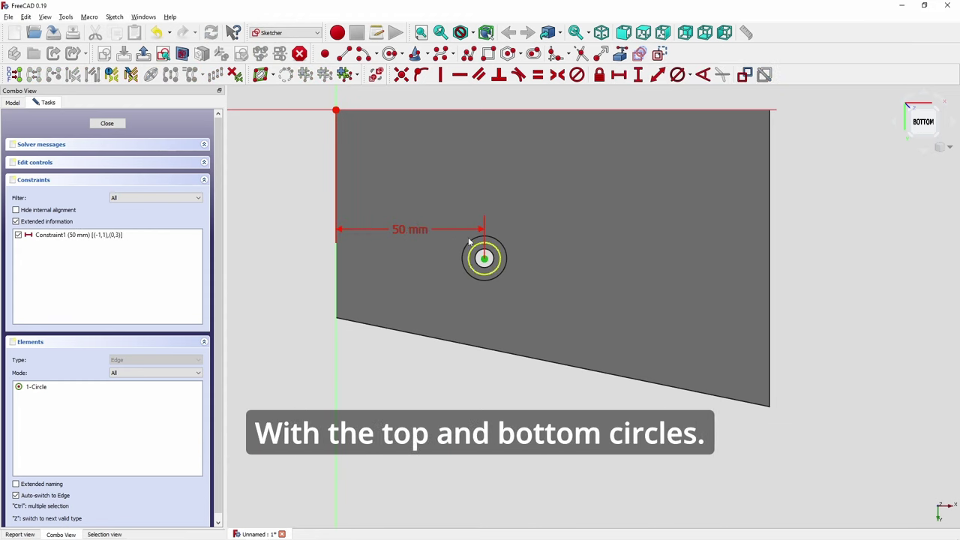
left_click(336, 112, "ctrl")
left_click(638, 75)
type("50.12")
key("Return")
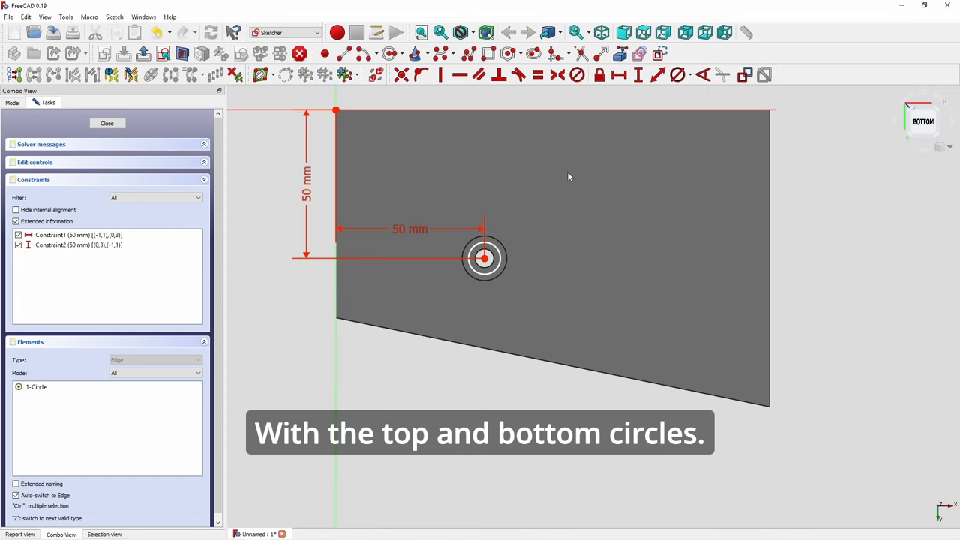
scroll(480, 271, "up", 5)
scroll(480, 271, "down", 6)
scroll(458, 259, "up", 1)
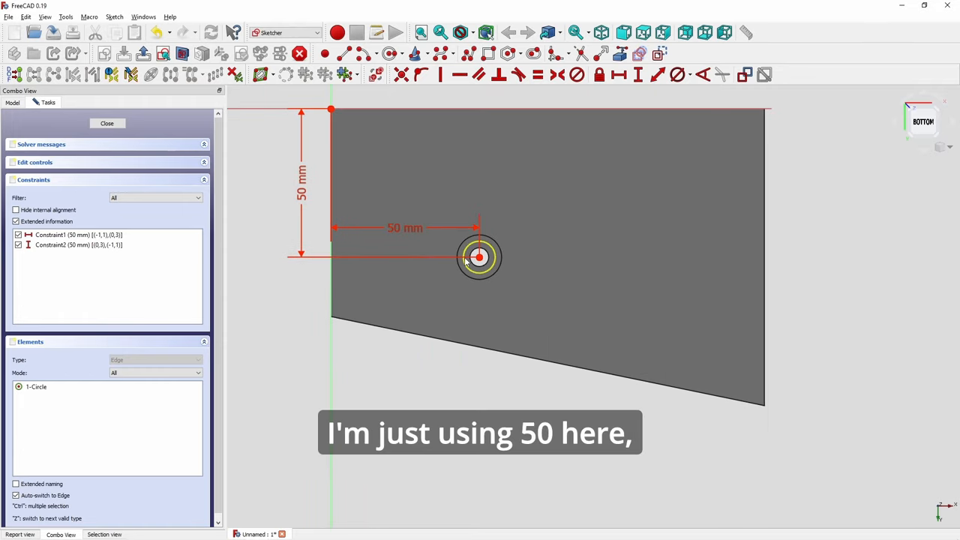
scroll(461, 263, "up", 1)
scroll(463, 261, "up", 1)
scroll(465, 261, "down", 3)
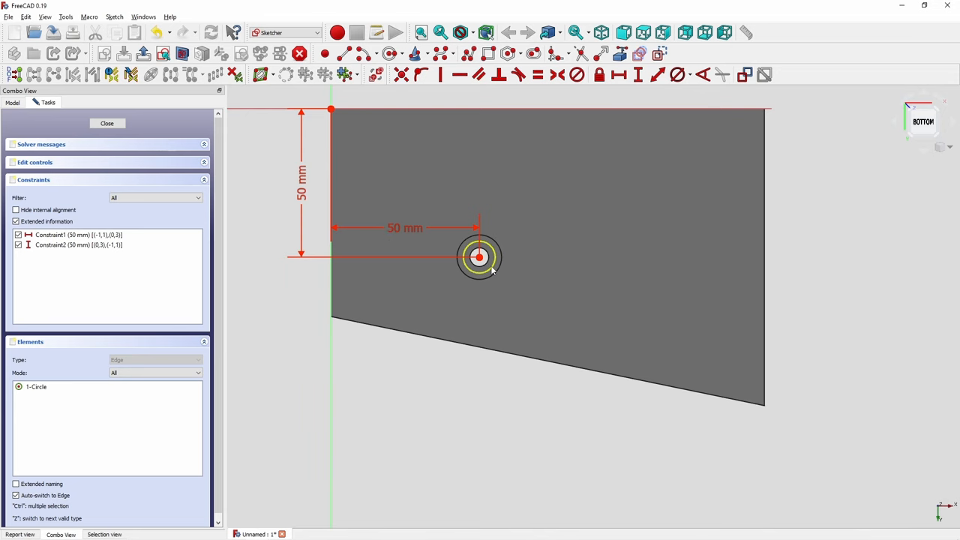
scroll(493, 270, "up", 2)
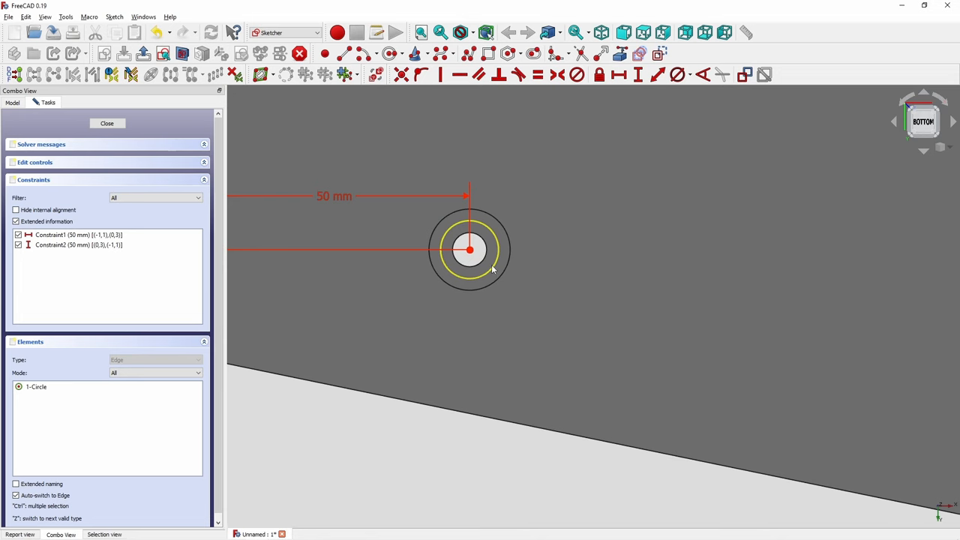
left_click_drag(494, 272, 492, 272)
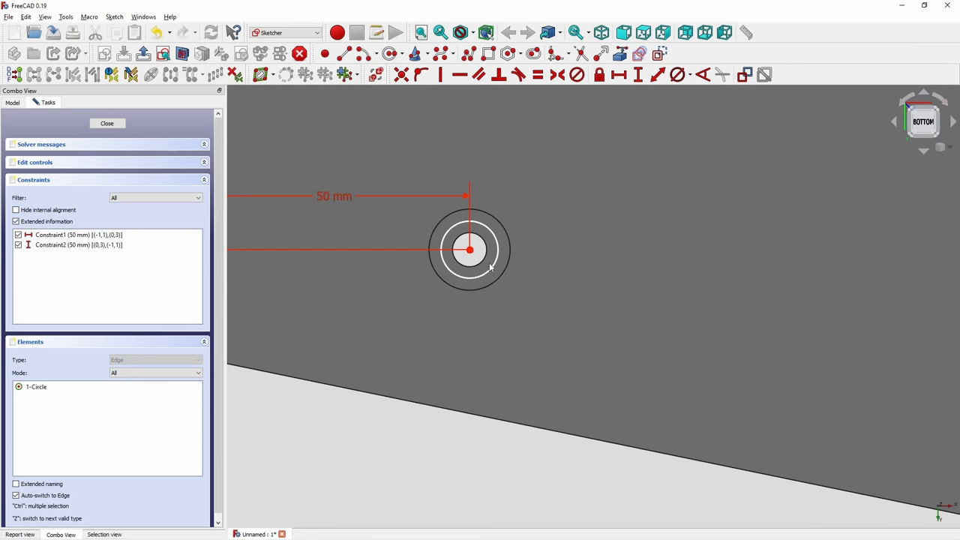
left_click(492, 269)
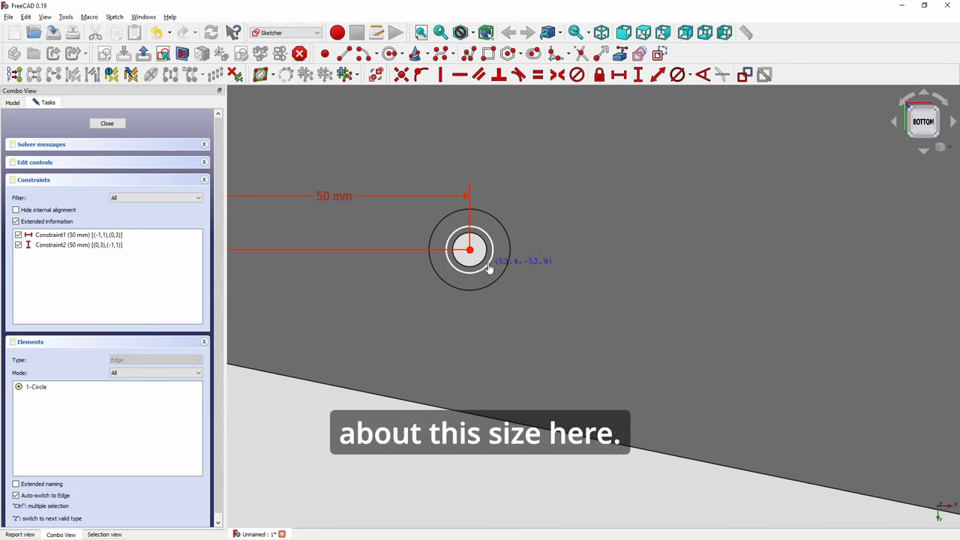
scroll(442, 123, "up", 3)
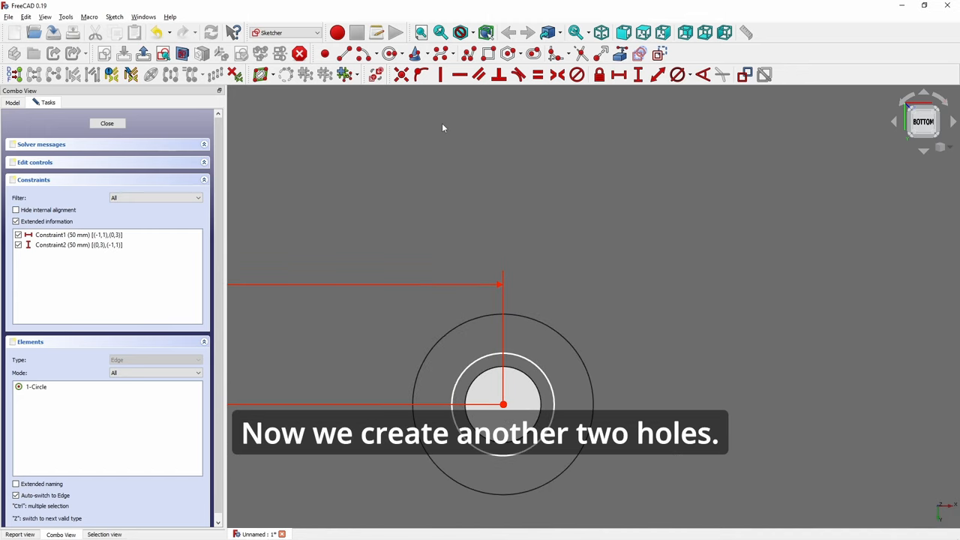
scroll(463, 189, "down", 2)
Draw two small circles above and below the hub centre.
left_click(391, 54)
left_click(471, 222)
left_click(480, 231)
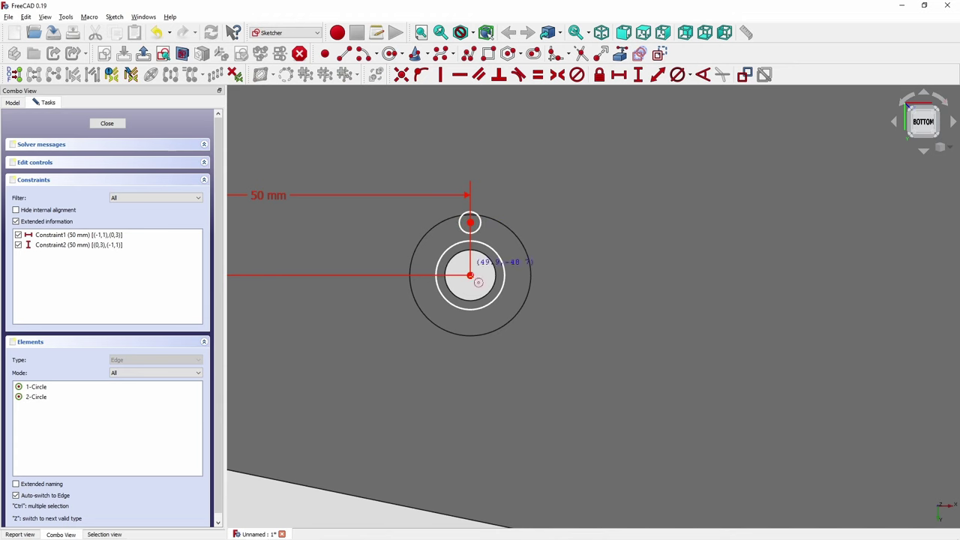
left_click(478, 337)
left_click(473, 336)
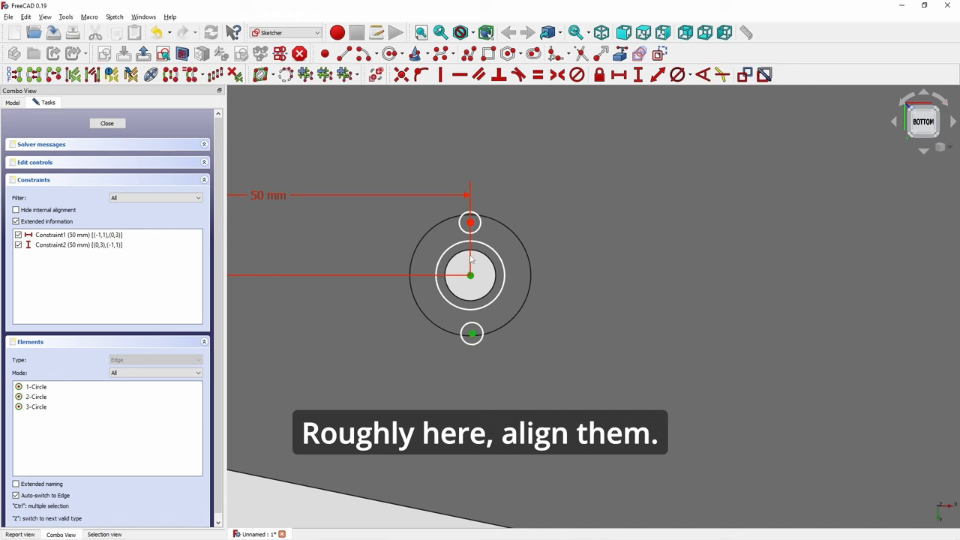
Align the three centres vertically and make both small circles equal at 2.5 mm diameter.
left_click(471, 276, "ctrl")
left_click(471, 223, "ctrl")
left_click(441, 75)
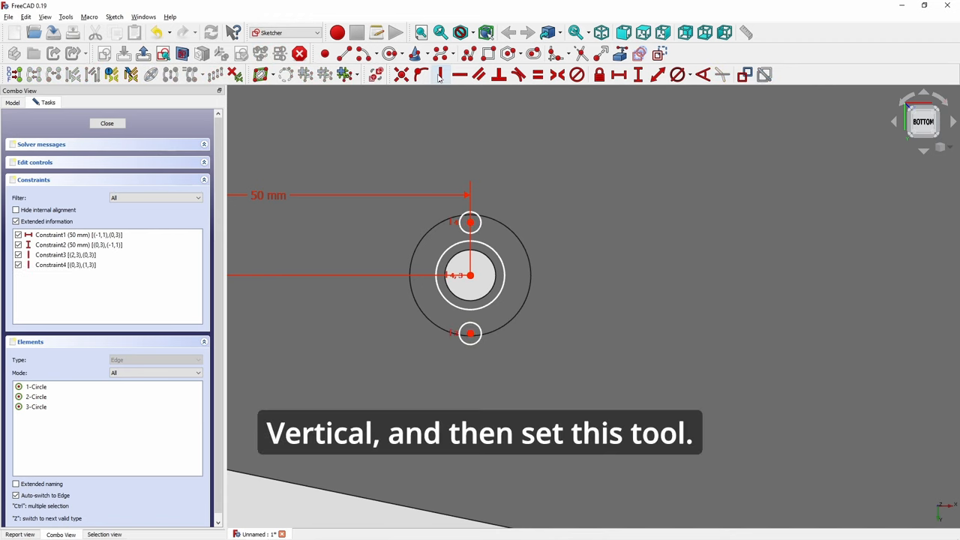
left_click(481, 222)
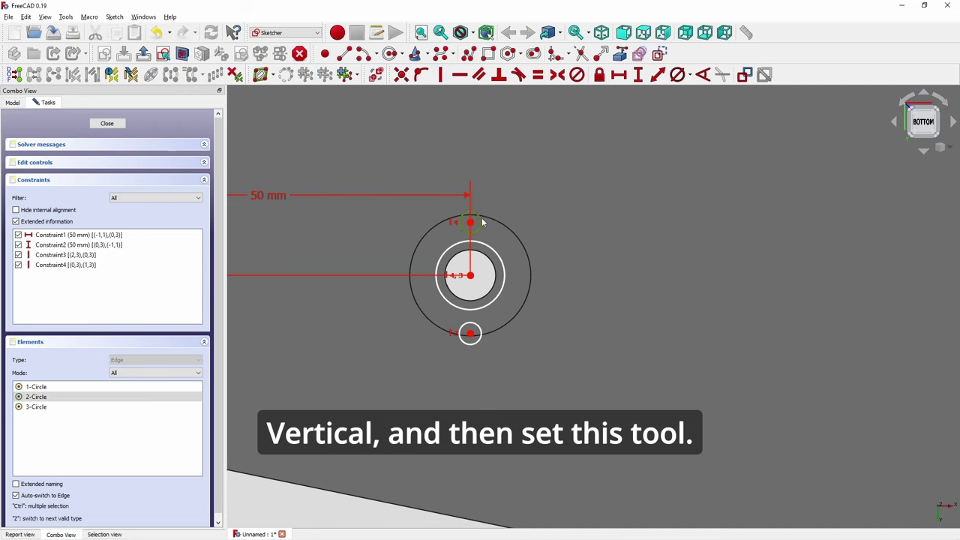
left_click(481, 337)
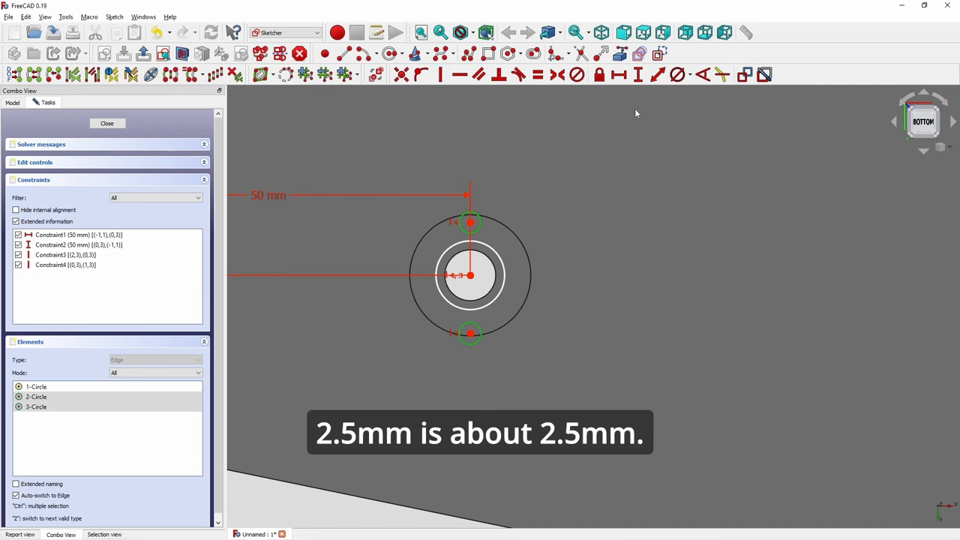
left_click(678, 74)
left_click(480, 287)
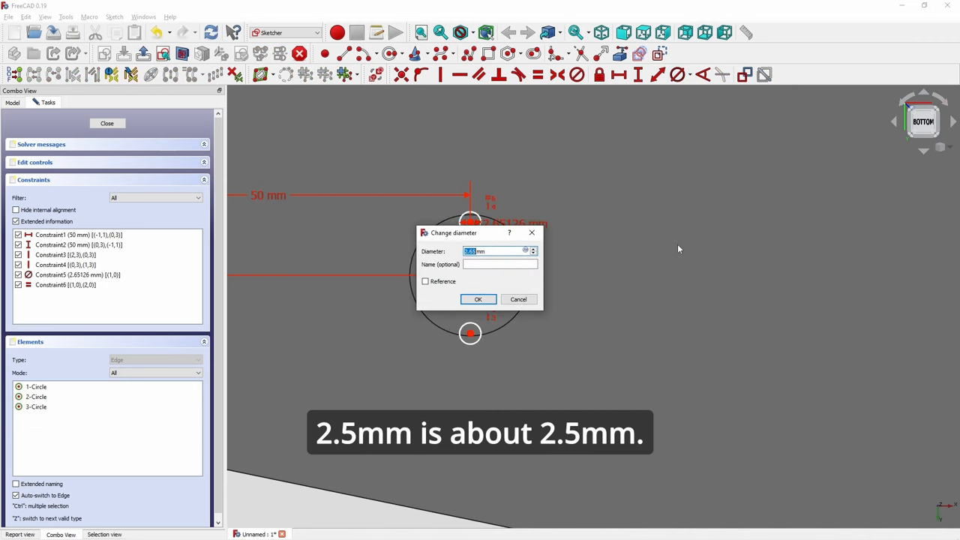
left_click_drag(507, 233, 663, 191)
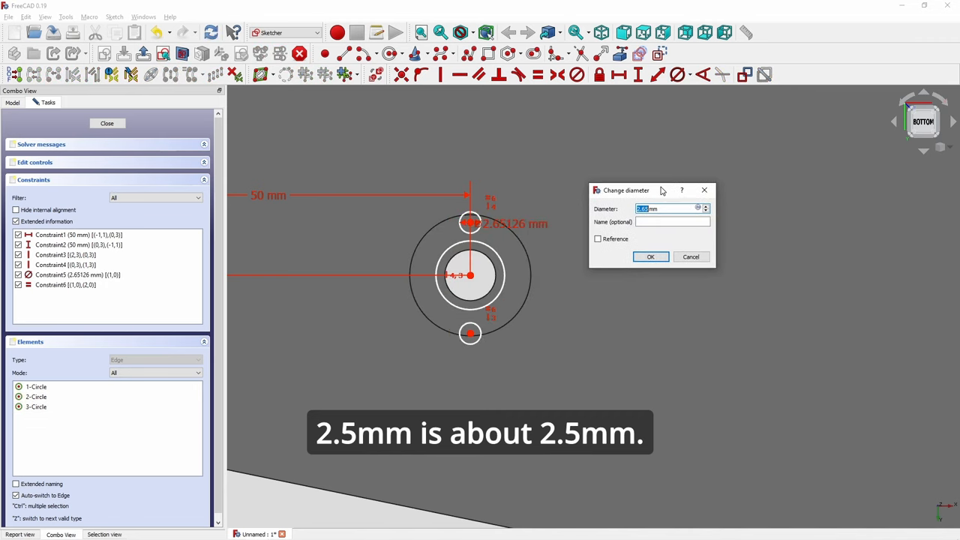
type("2.")
key("Return")
scroll(624, 225, "up", 3)
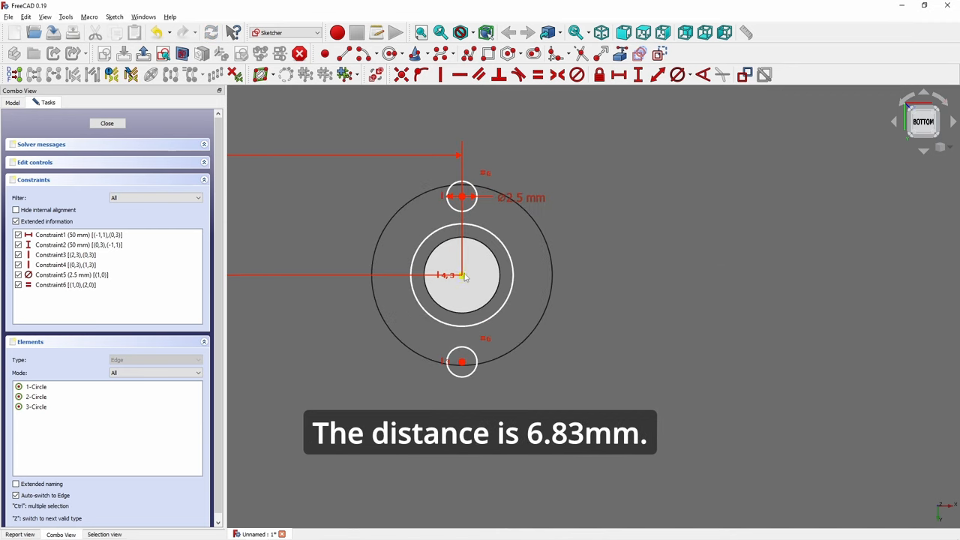
Add a vertical distance from hub centre to the top circle, checking the value on the slides.
left_click(463, 276)
left_click(462, 197)
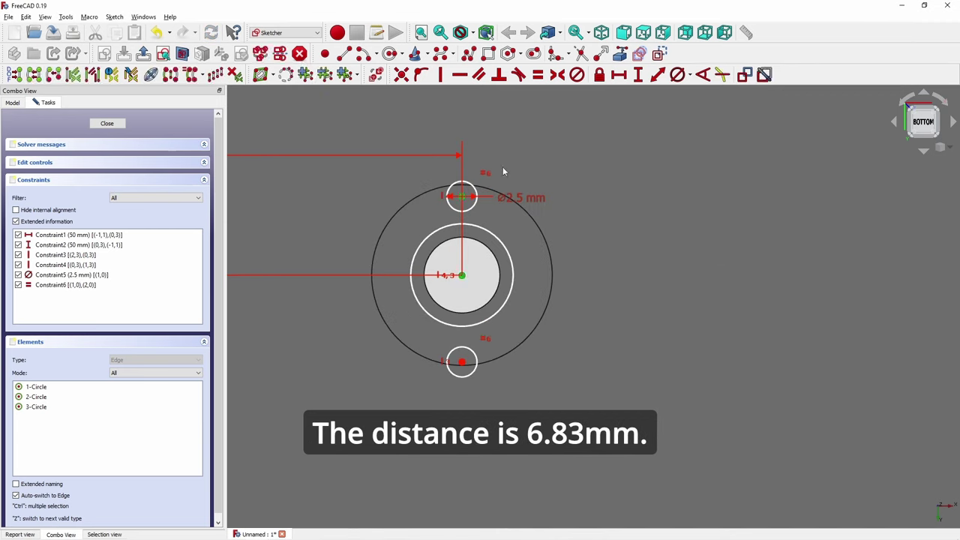
left_click(638, 74)
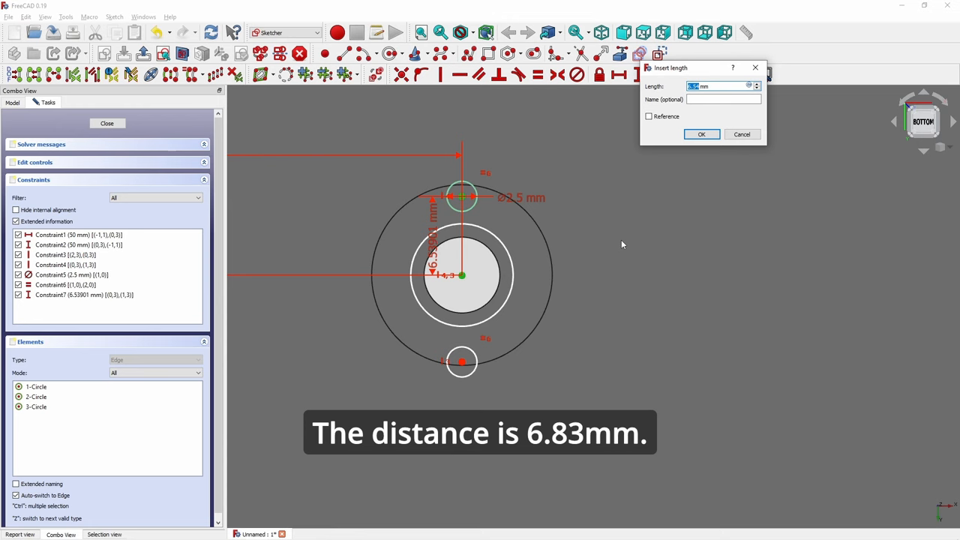
key("alt+Tab")
key("Tab")
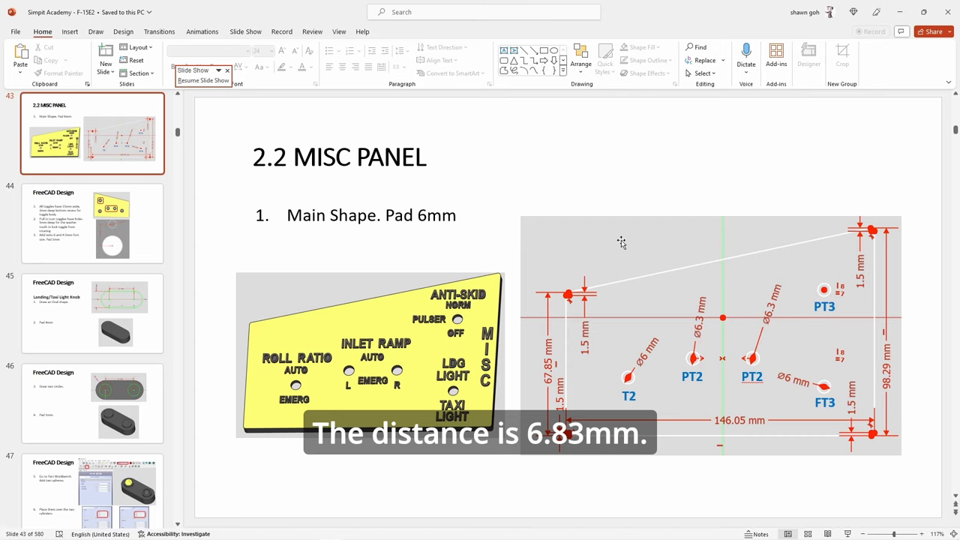
scroll(621, 242, "down", 1)
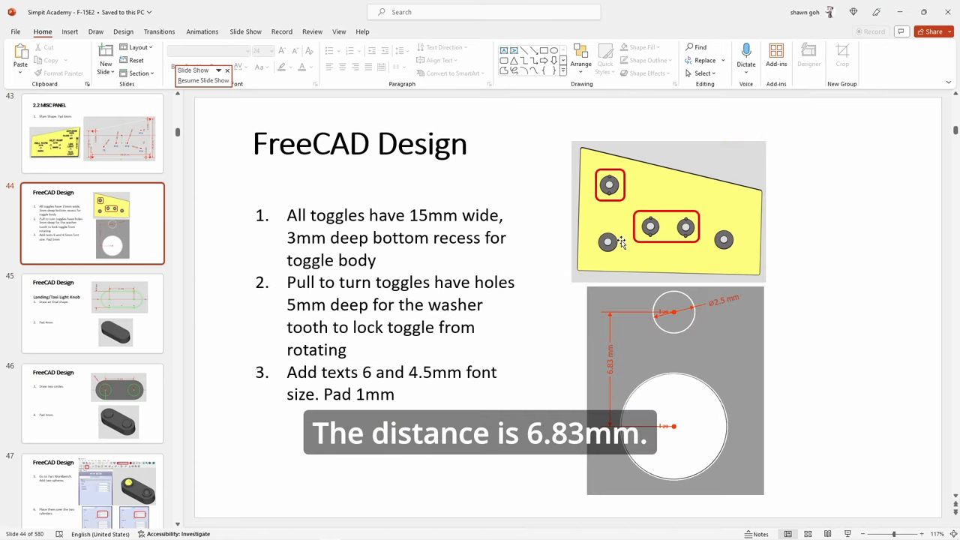
key("alt+Tab")
type("6.83")
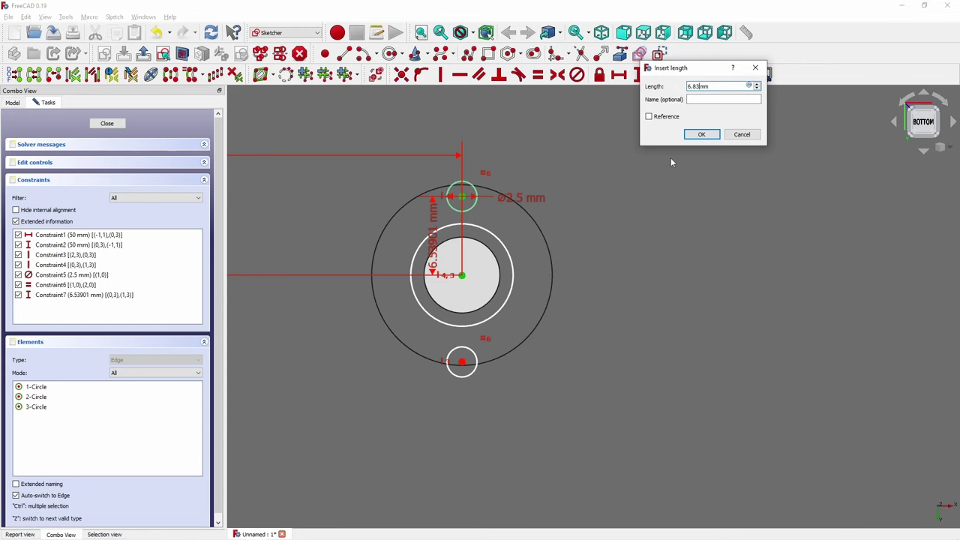
Set both small circles 6.83 mm from the hub centre and delete the central circle.
key("Return")
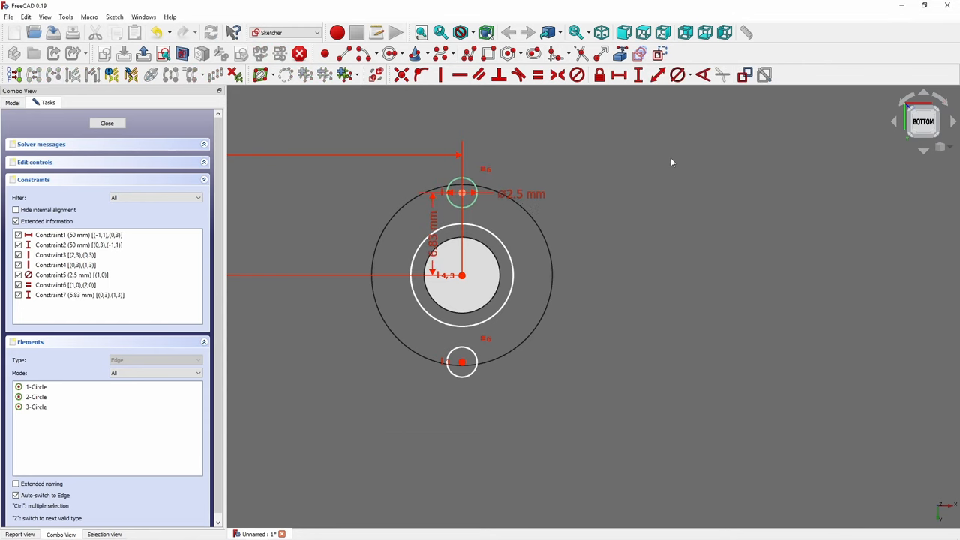
left_click(461, 276)
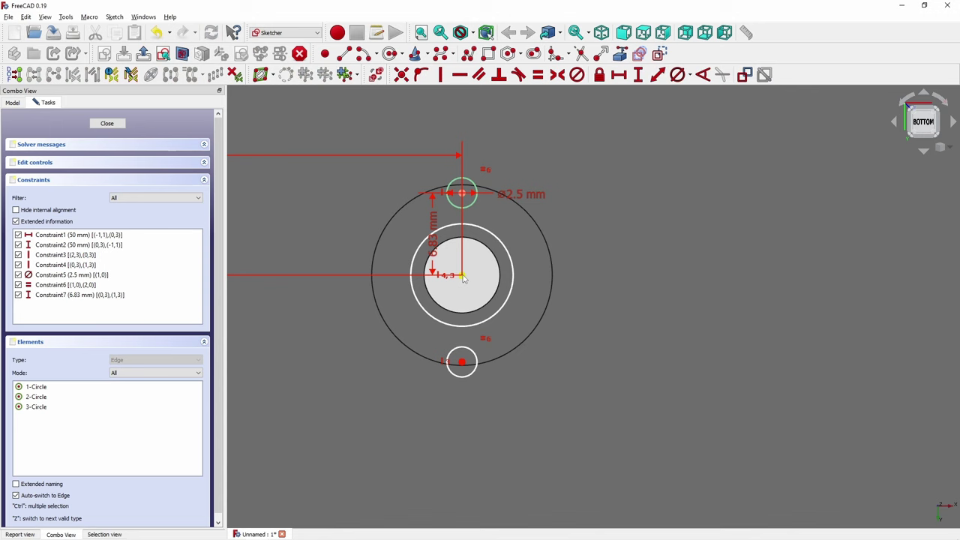
left_click(461, 362)
left_click(637, 74)
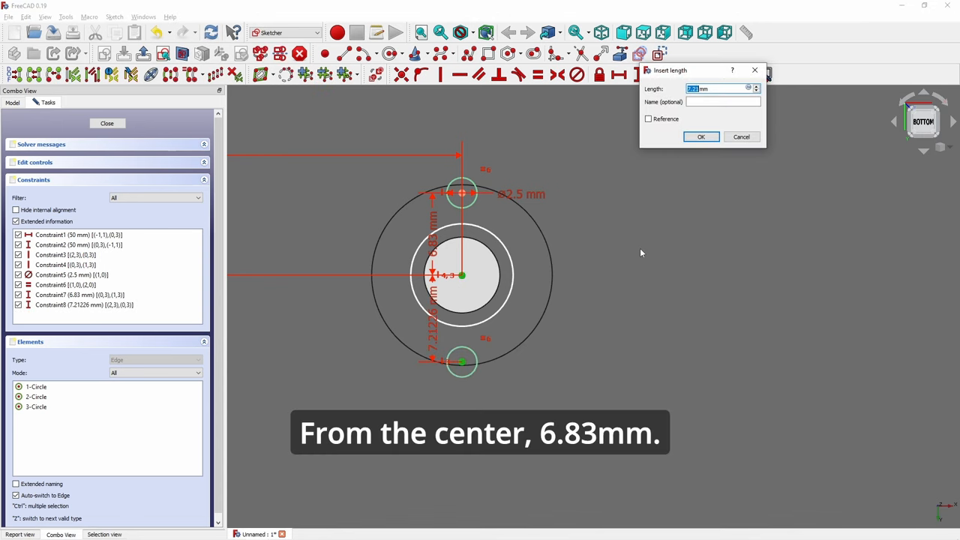
type("3")
key("Return")
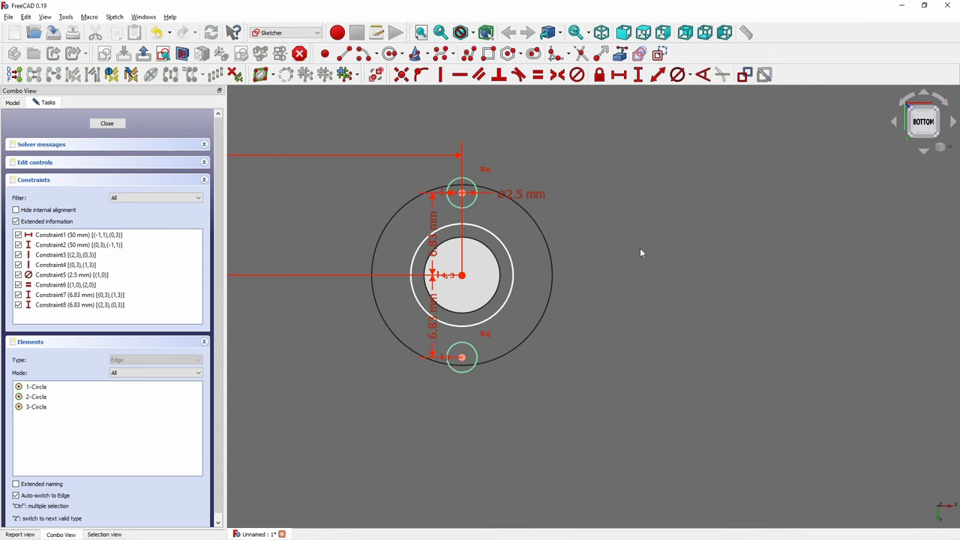
scroll(644, 255, "down", 1)
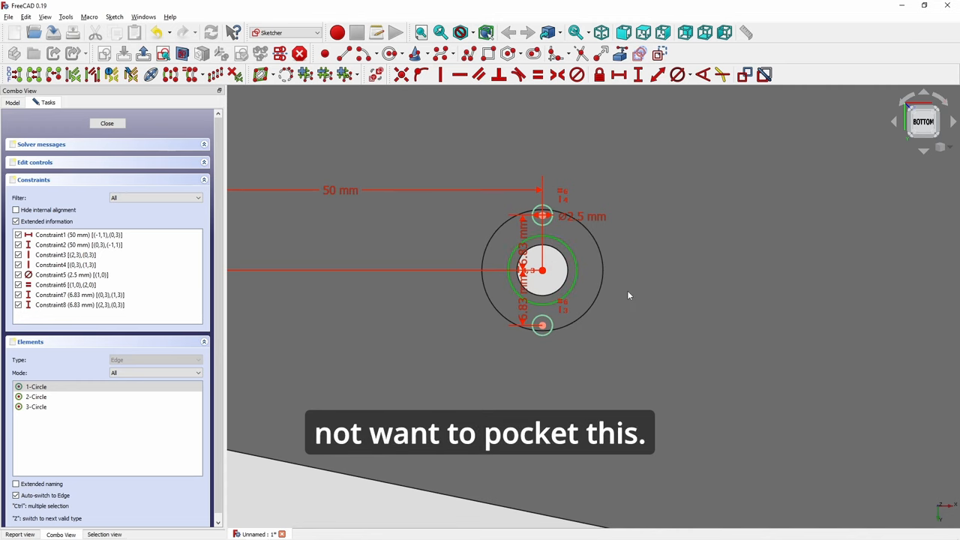
key("Delete")
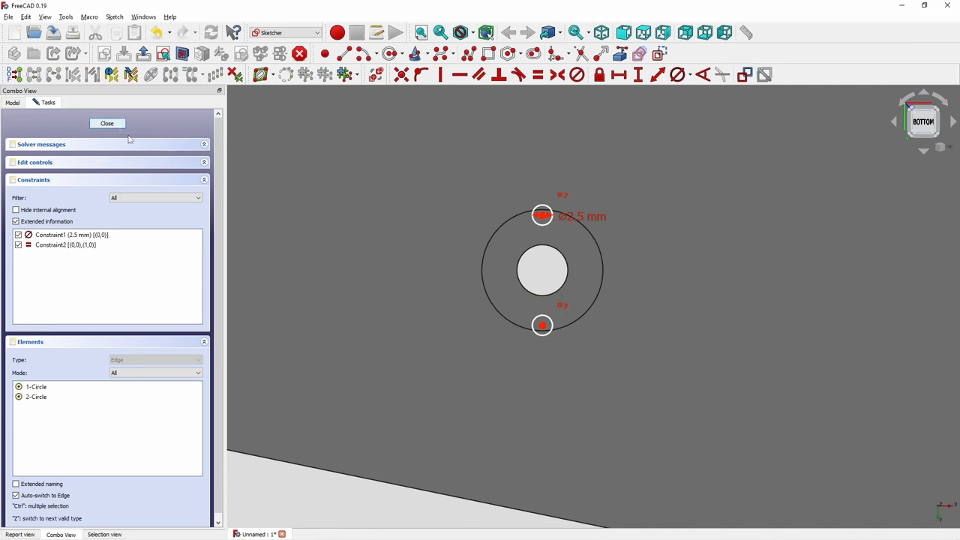
Close the sketch and pocket the two small circles 4 mm into the knob.
left_click(107, 123)
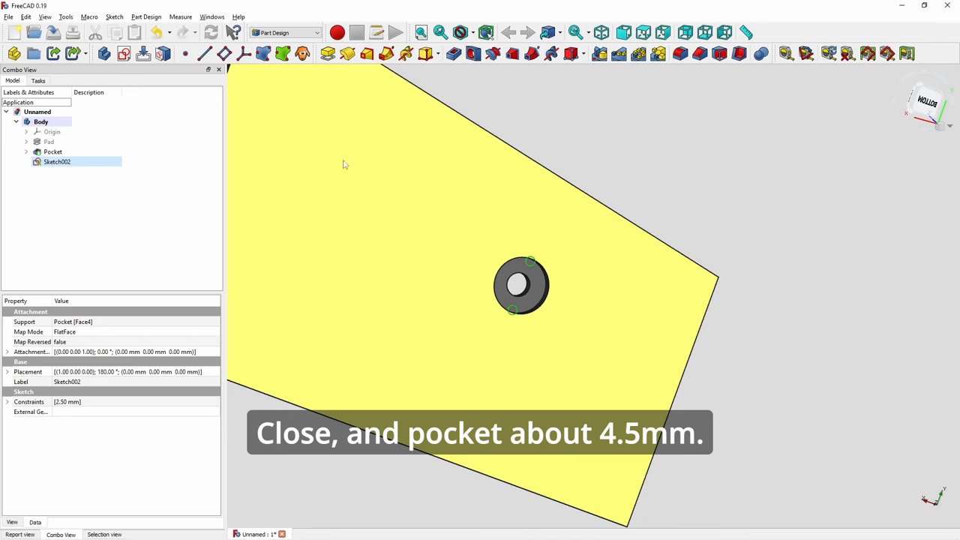
left_click(349, 54)
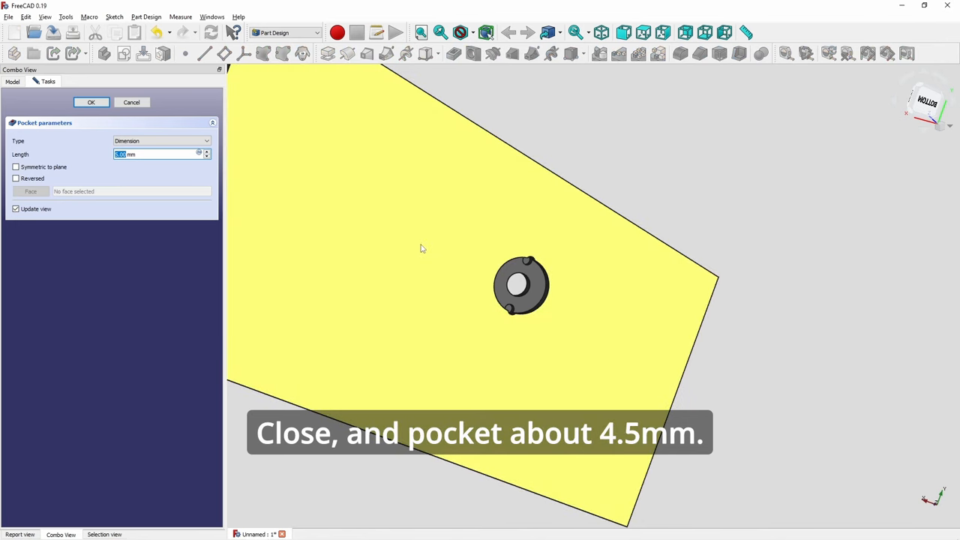
type("4.")
key("Return")
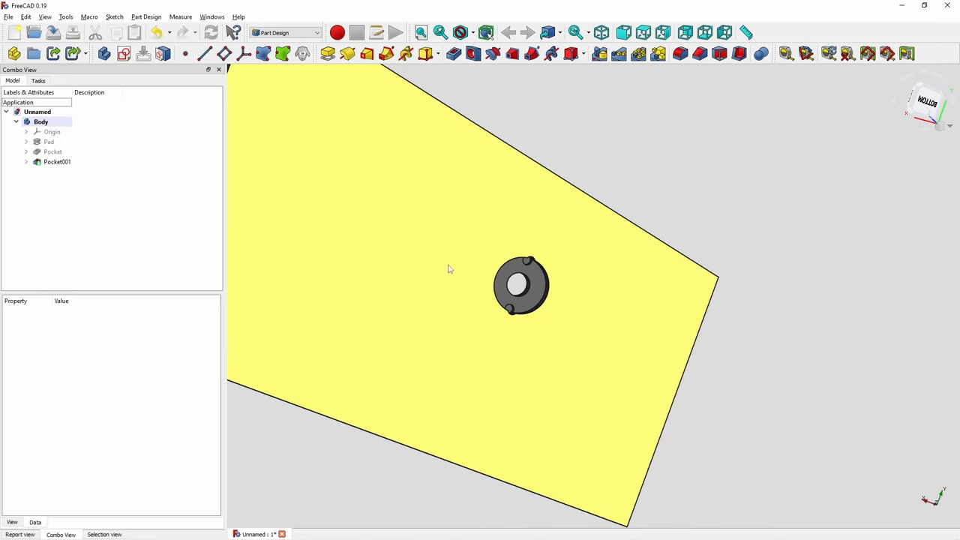
scroll(522, 291, "down", 5)
scroll(523, 291, "down", 3)
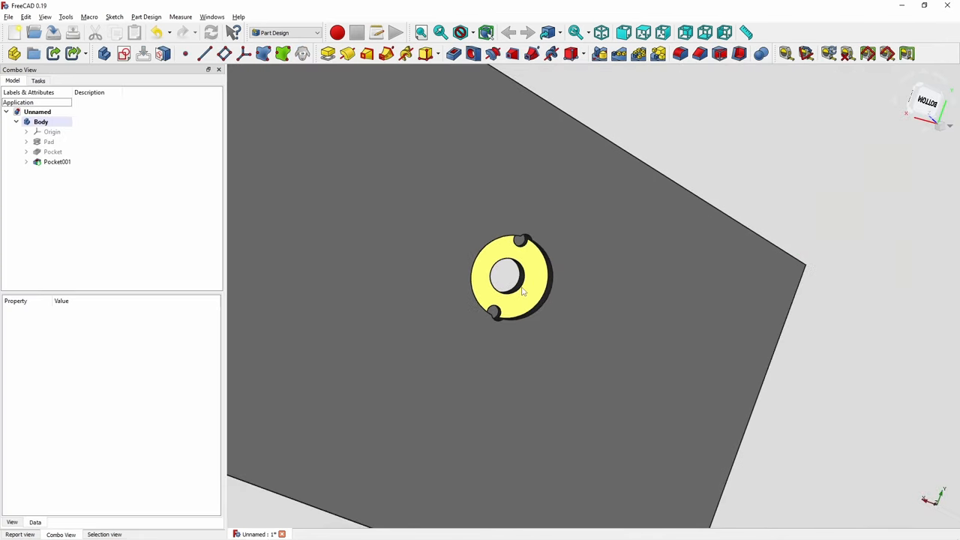
mouse_move(523, 291)
middle_mouse_down()
mouse_move(492, 266)
mouse_move(525, 226)
mouse_move(475, 454)
mouse_move(525, 293)
mouse_move(493, 327)
middle_mouse_up()
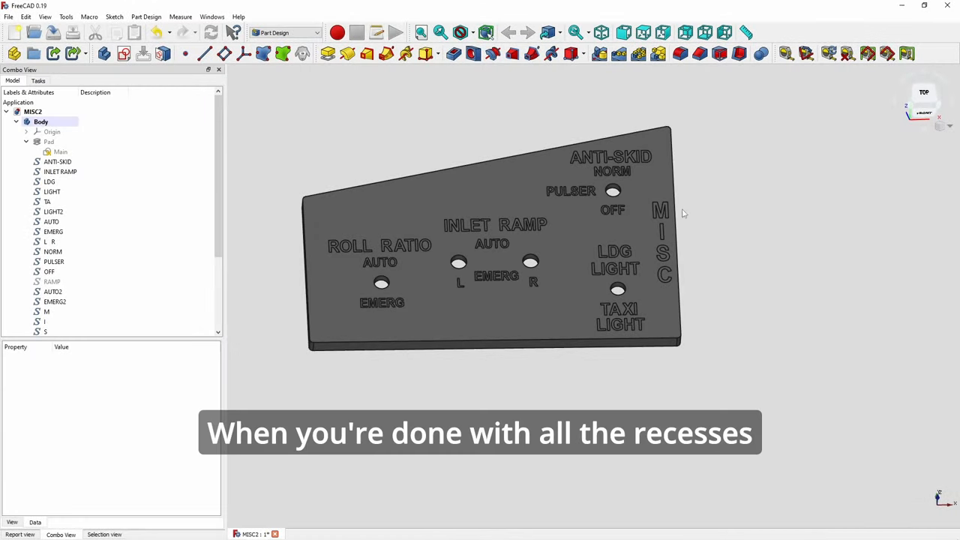
middle_click_drag(592, 216, 207, 279)
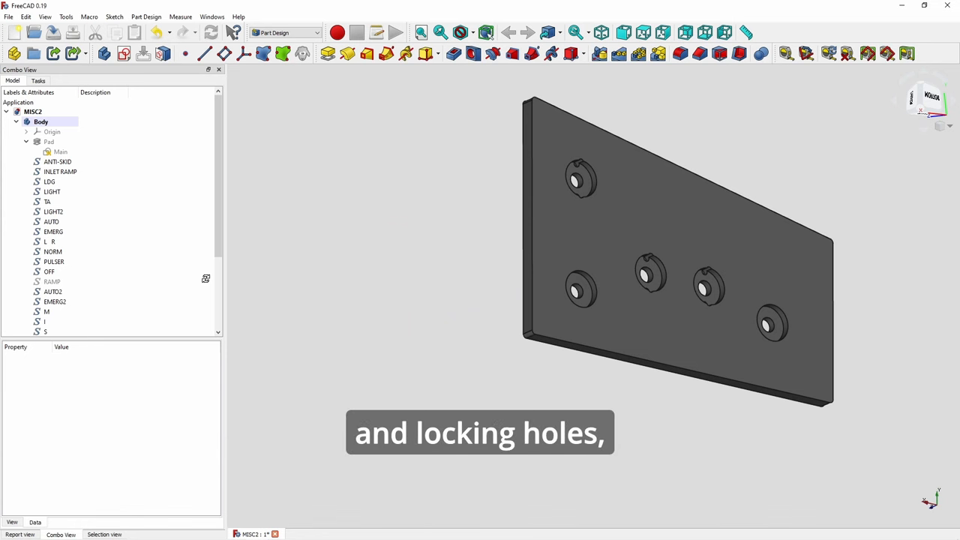
middle_click_drag(503, 233, 816, 256)
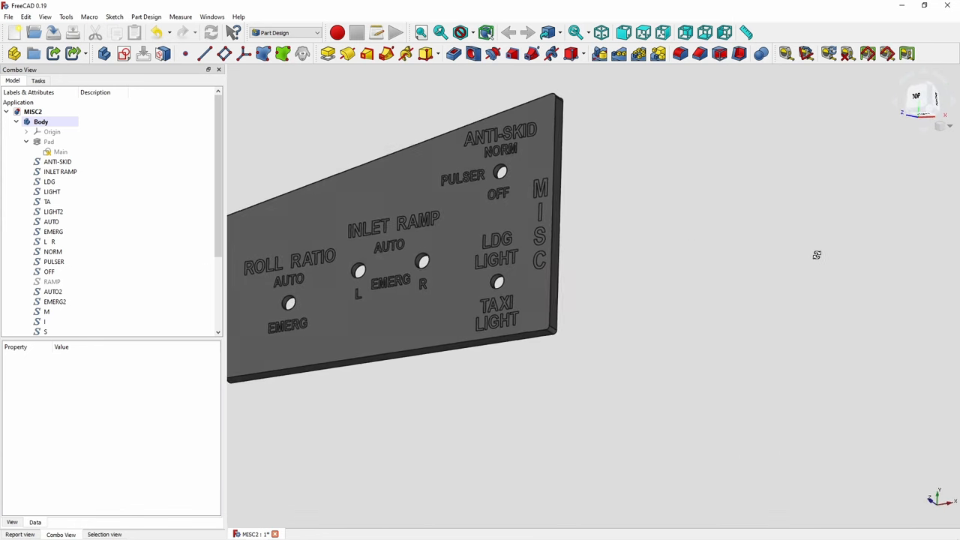
mouse_move(472, 270)
middle_mouse_down()
mouse_move(603, 277)
mouse_move(582, 274)
middle_mouse_up()
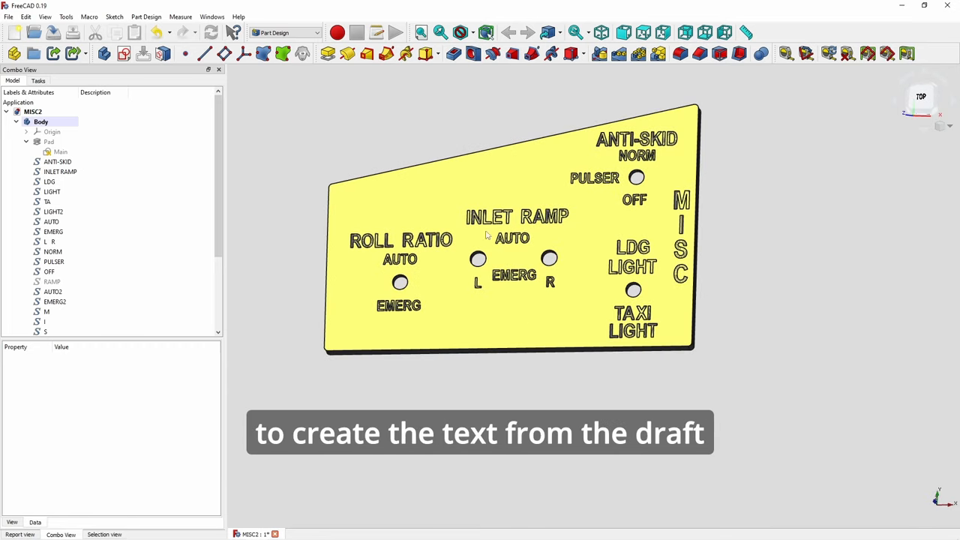
left_click(285, 32)
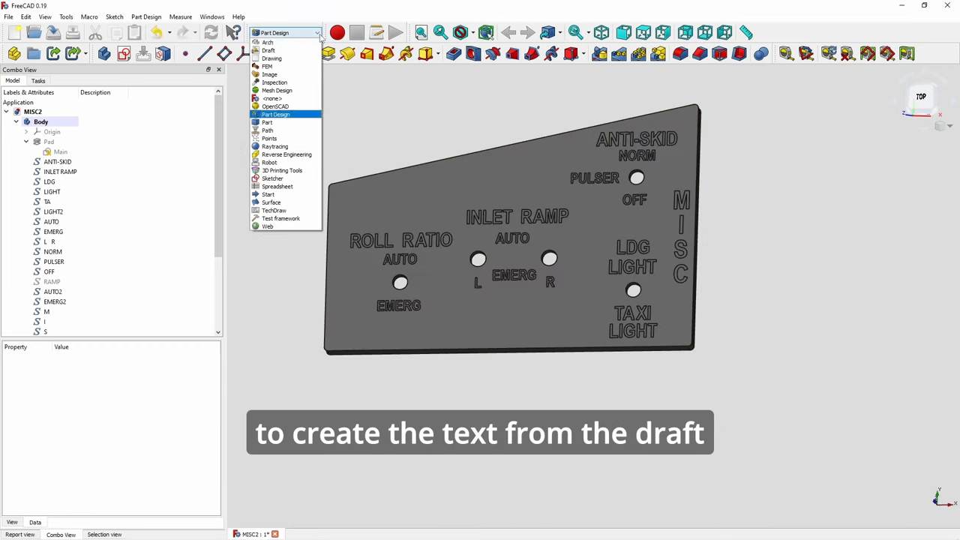
left_click(480, 189)
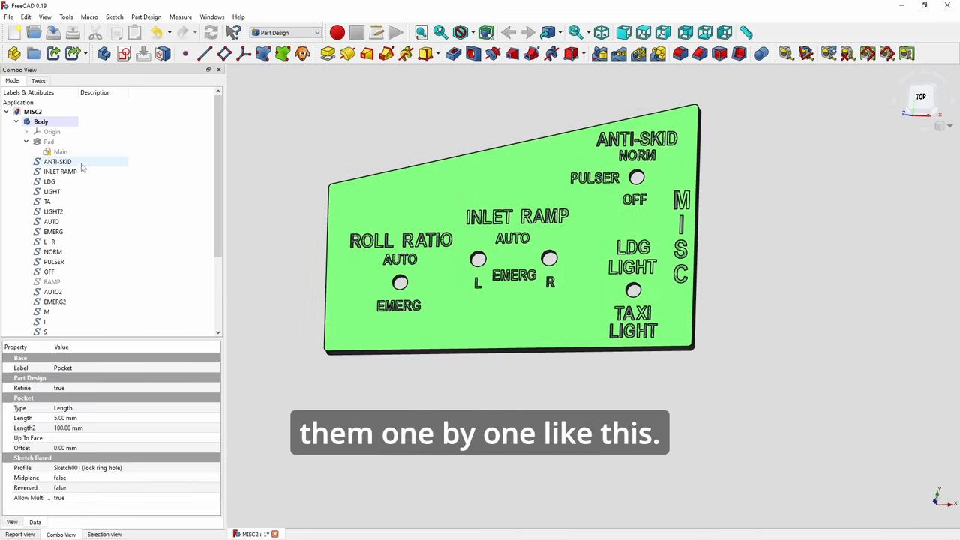
Pad the ANTI-SKID lettering 1 mm above the panel as its own feature.
left_click(57, 161)
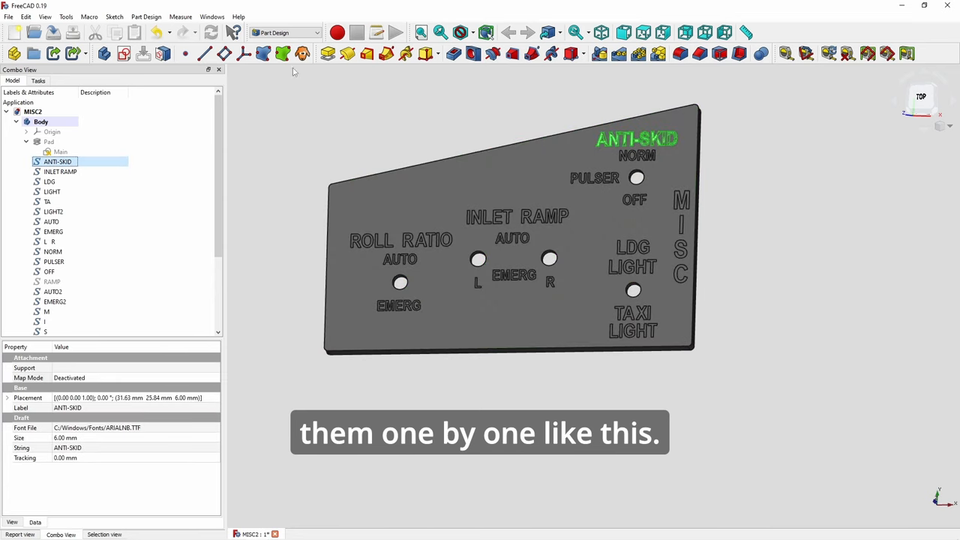
left_click(328, 53)
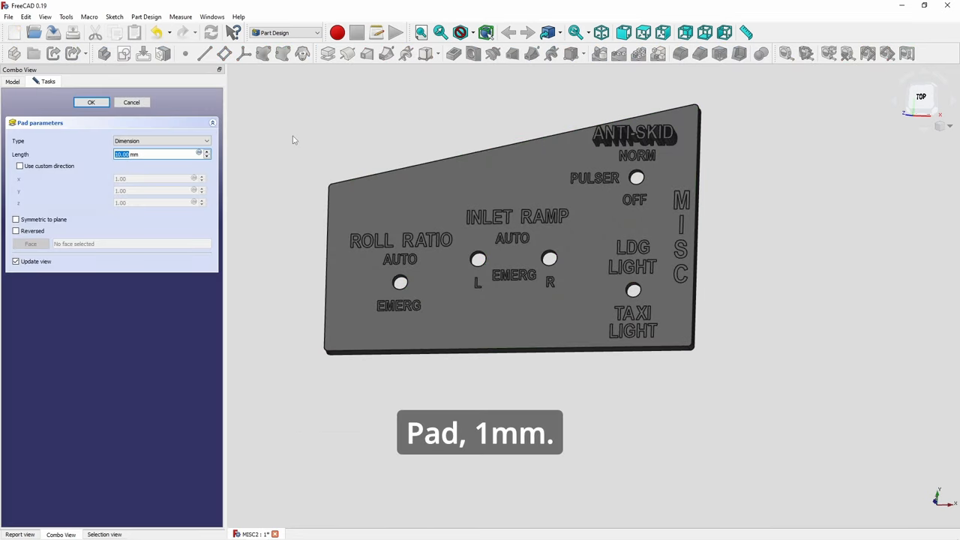
type("1")
left_click(91, 102)
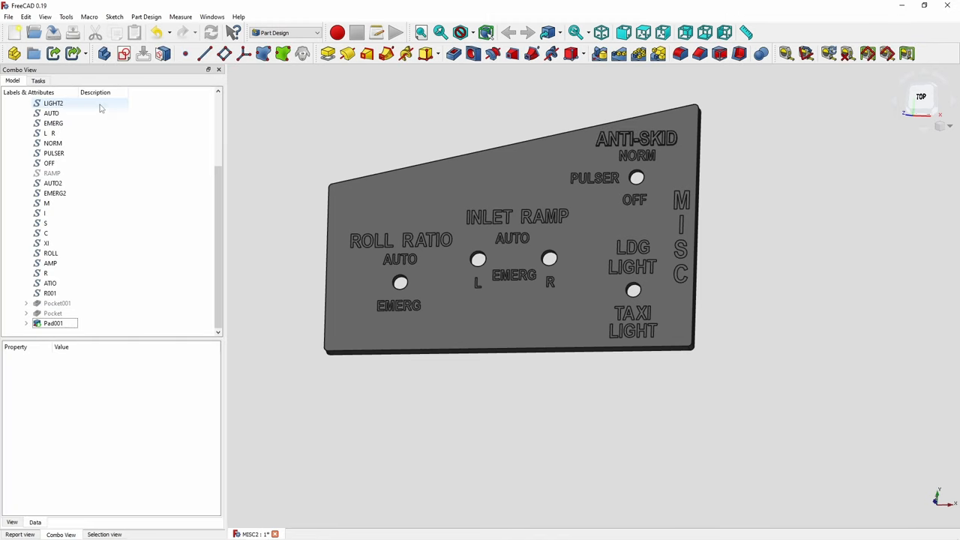
scroll(101, 120, "up", 5)
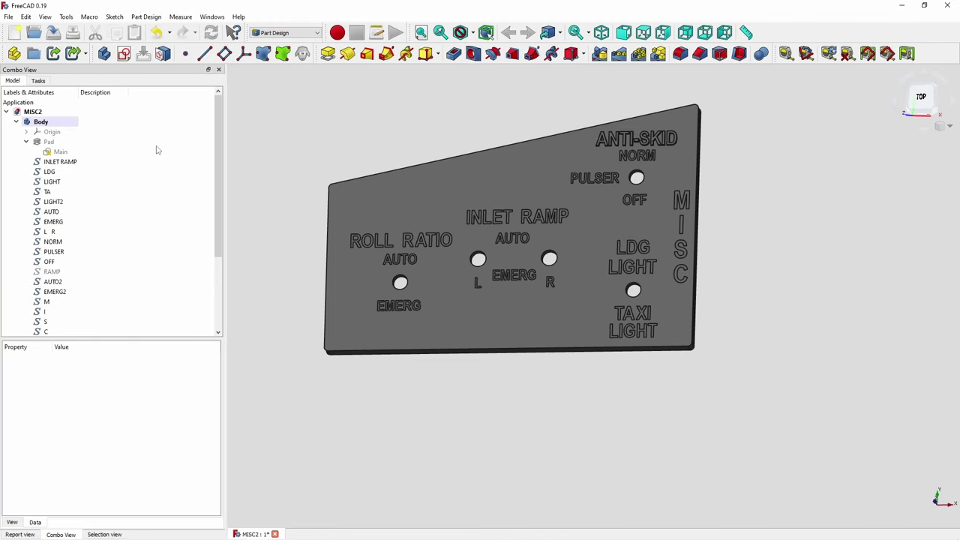
Pad the INLET lettering 1 mm above the panel as a second feature.
left_click(60, 162)
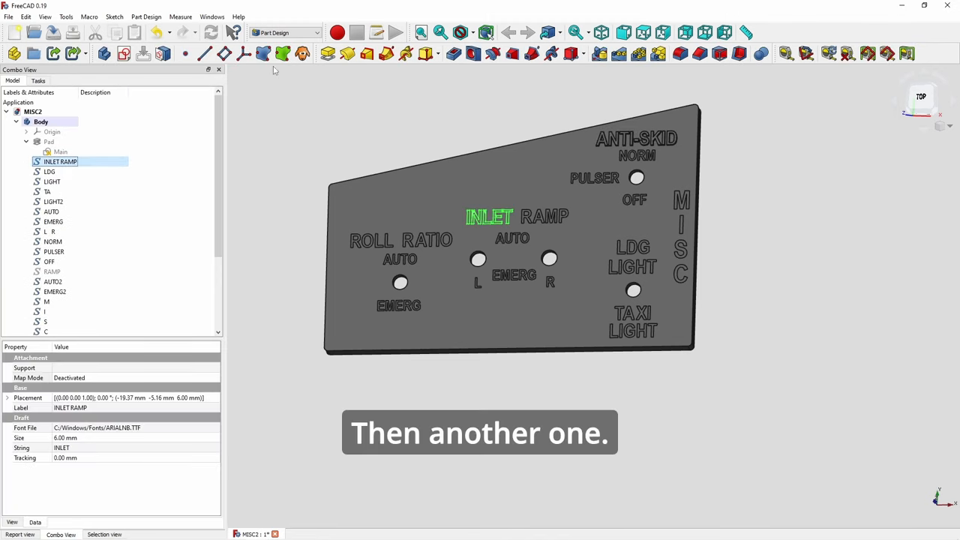
left_click(328, 54)
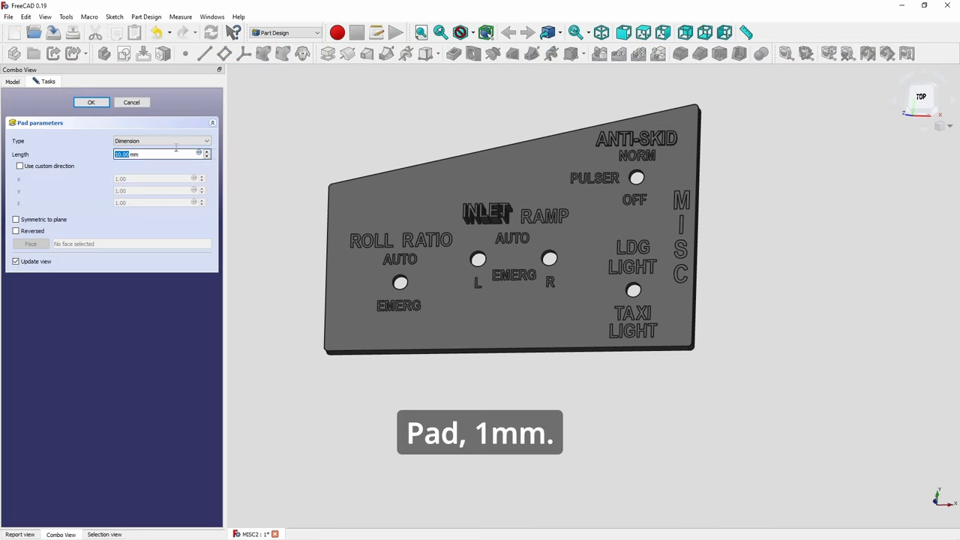
type("1")
left_click(91, 102)
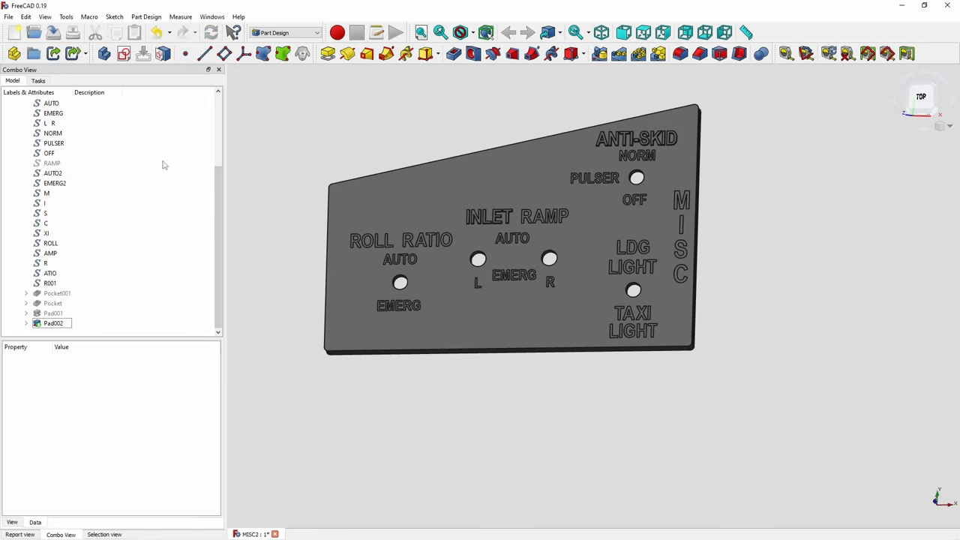
scroll(126, 154, "up", 5)
Select the LDG through EMERG lettering, then clear the selection.
left_click(49, 153)
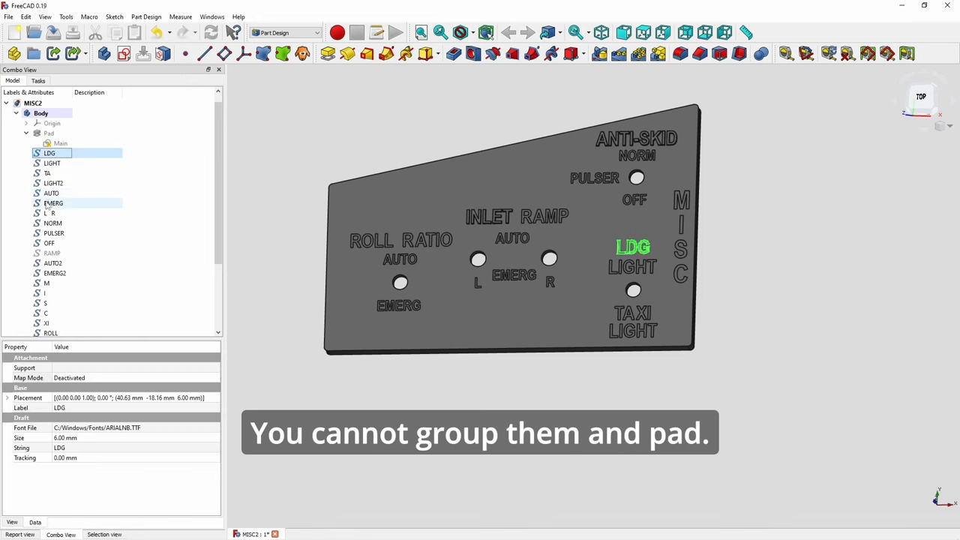
left_click(54, 203, "shift")
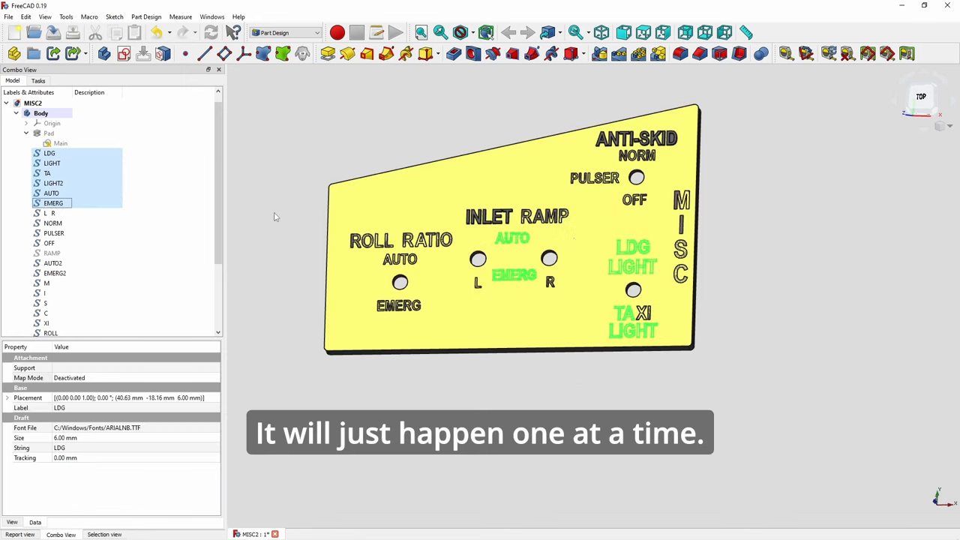
left_click(179, 183)
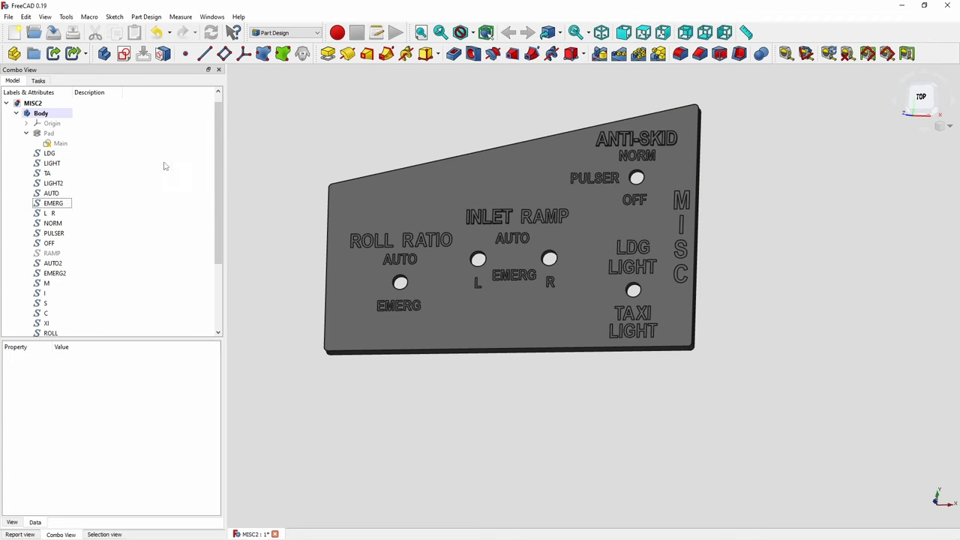
scroll(168, 212, "up", 1)
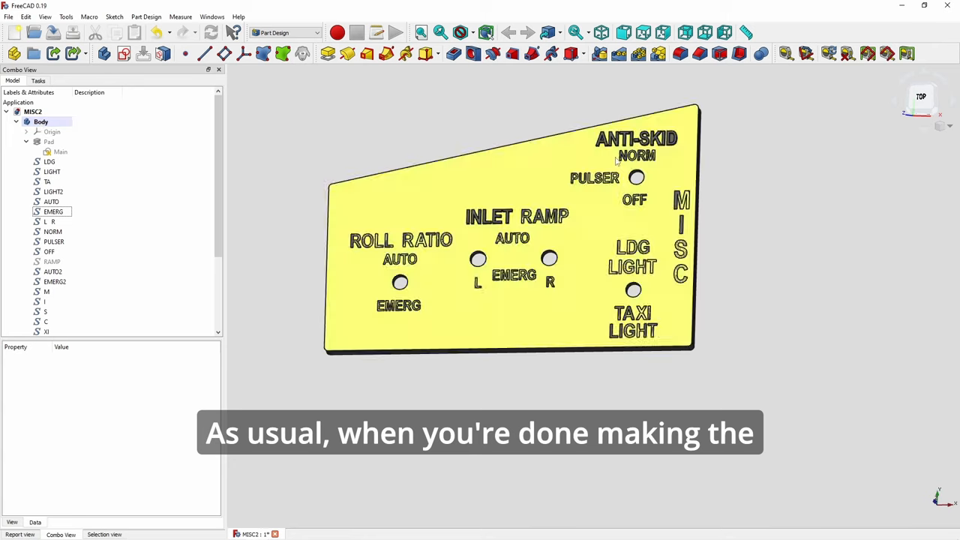
scroll(525, 225, "up", 3)
scroll(638, 142, "down", 3)
scroll(637, 143, "up", 1)
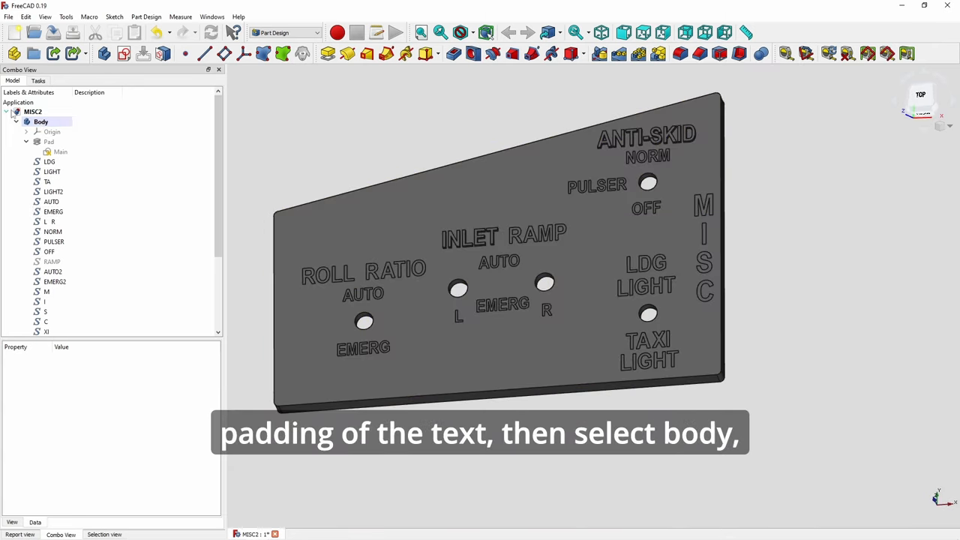
Select the whole Body and go to the file commands to close the MISC2 document.
left_click(41, 122)
left_click(9, 17)
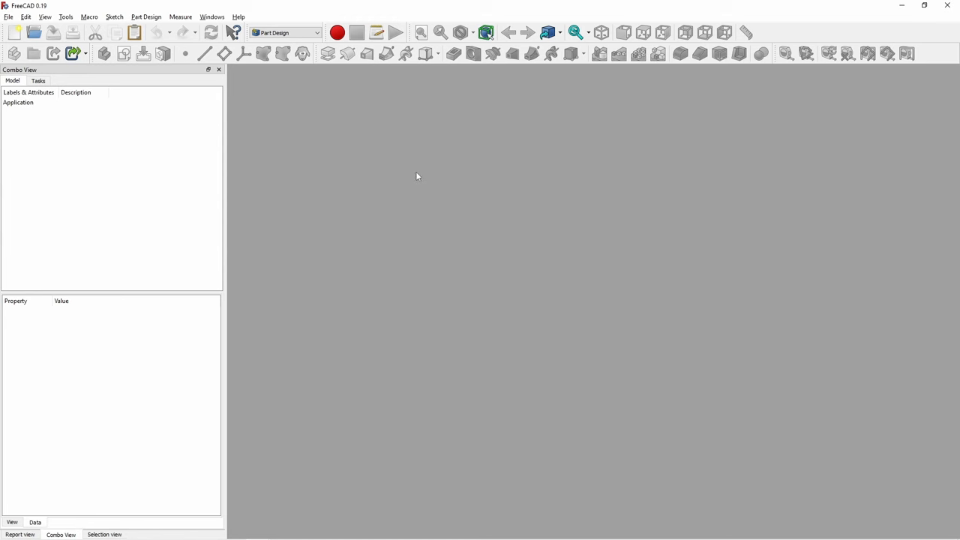
Start a new document with a body and an empty sketch on the XY plane.
left_click(14, 33)
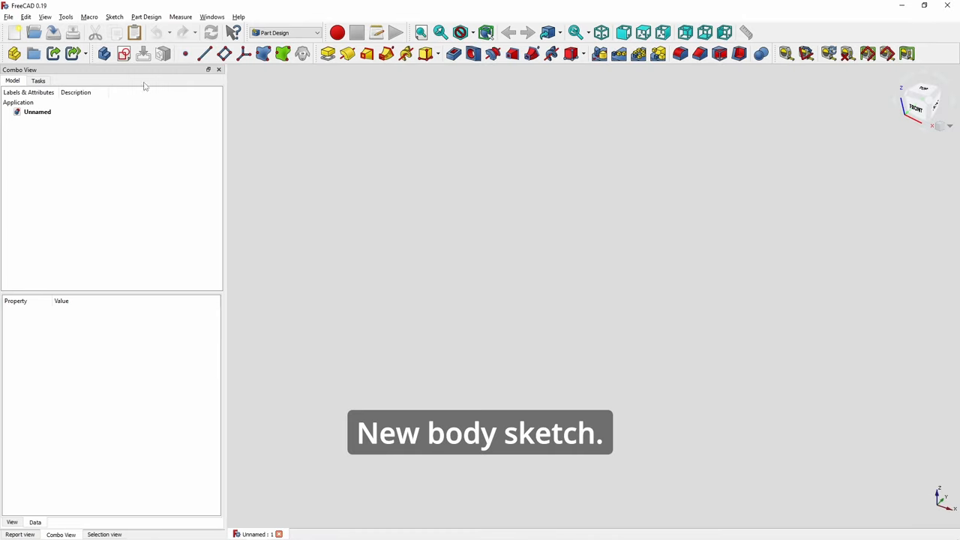
left_click(104, 53)
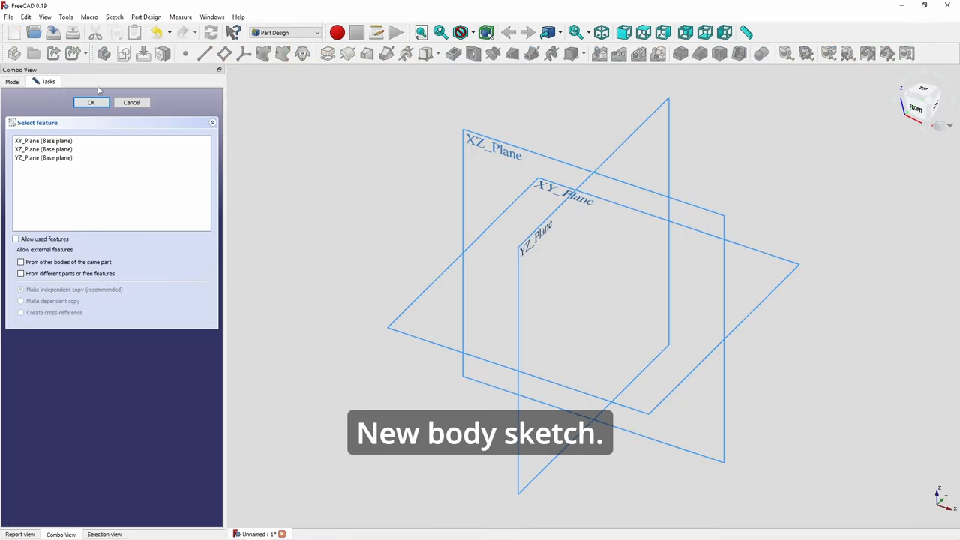
left_click(42, 140)
left_click(91, 102)
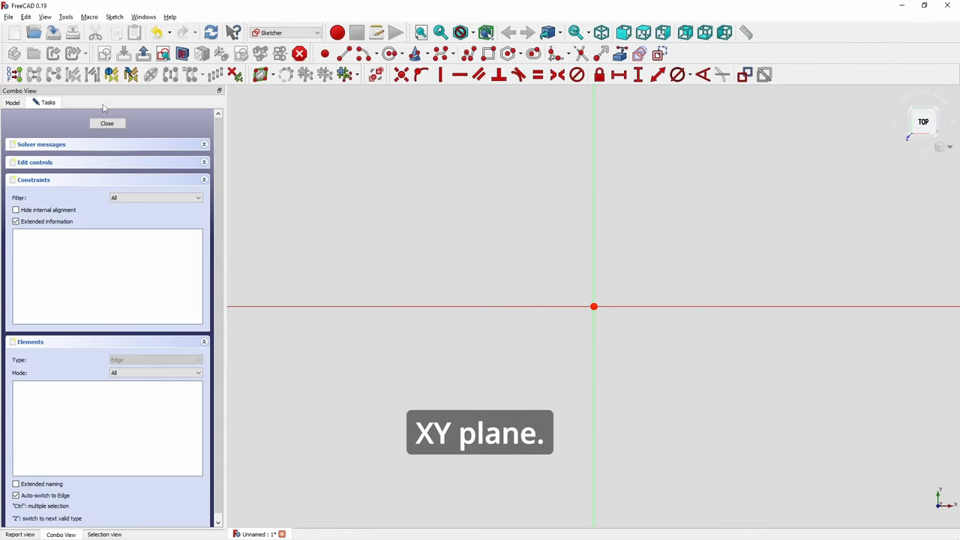
mouse_move(521, 200)
middle_mouse_down()
mouse_move(315, 232)
mouse_move(355, 180)
mouse_move(461, 117)
middle_mouse_up()
Draw a slot from the origin and constrain its arc centres 12 mm apart horizontally.
left_click(533, 54)
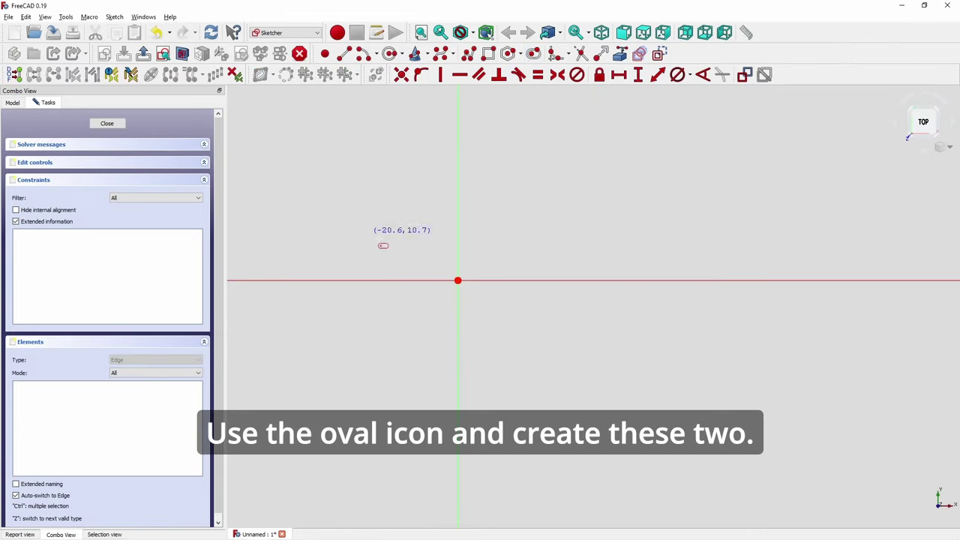
left_click(458, 280)
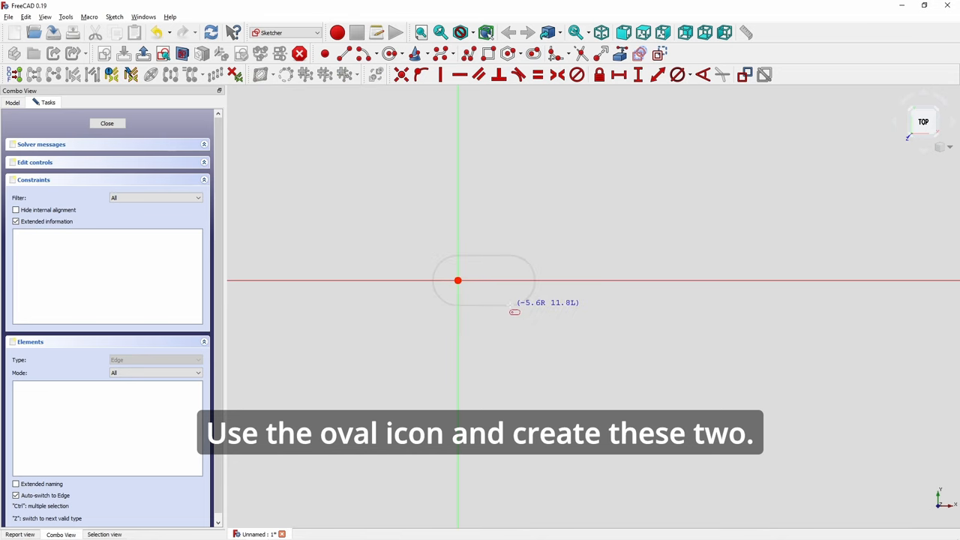
left_click(522, 304)
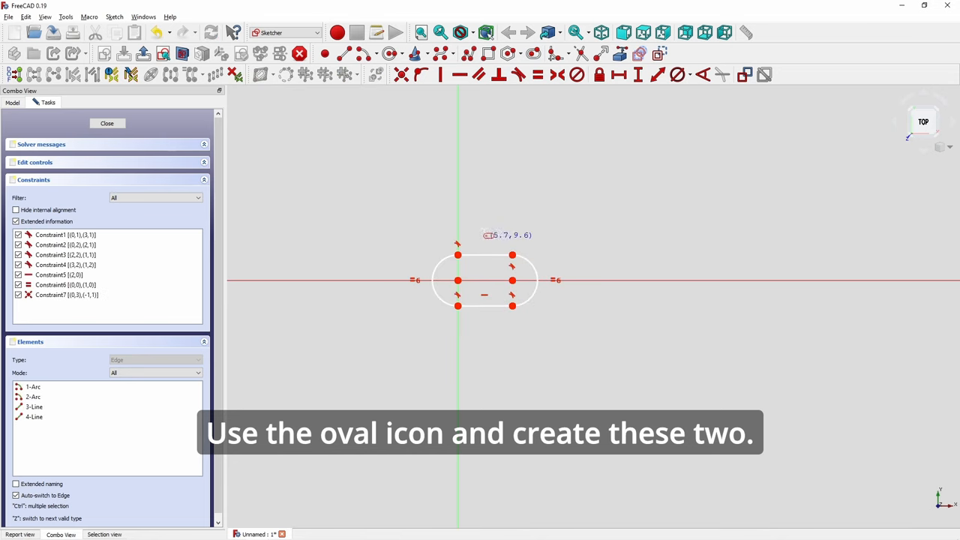
scroll(491, 281, "up", 3)
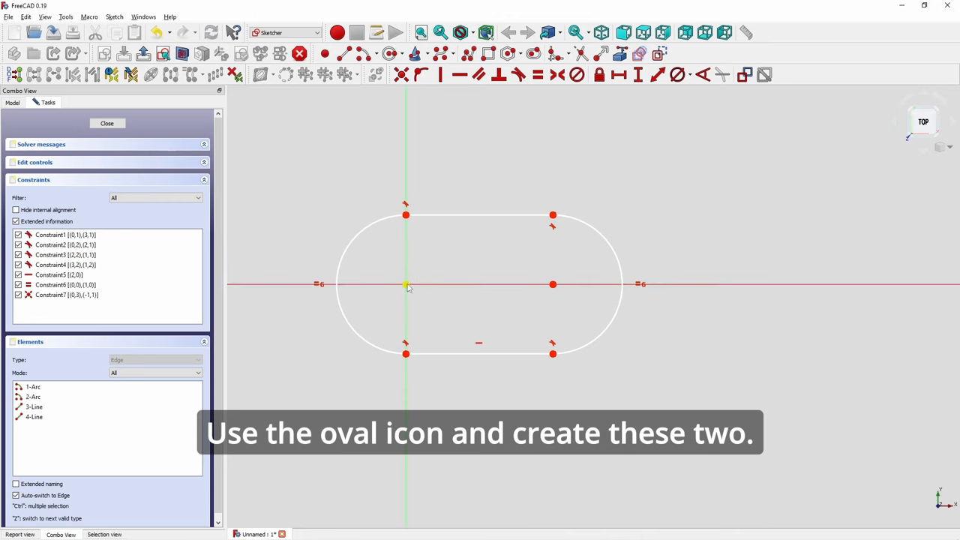
left_click(406, 284)
left_click(552, 285)
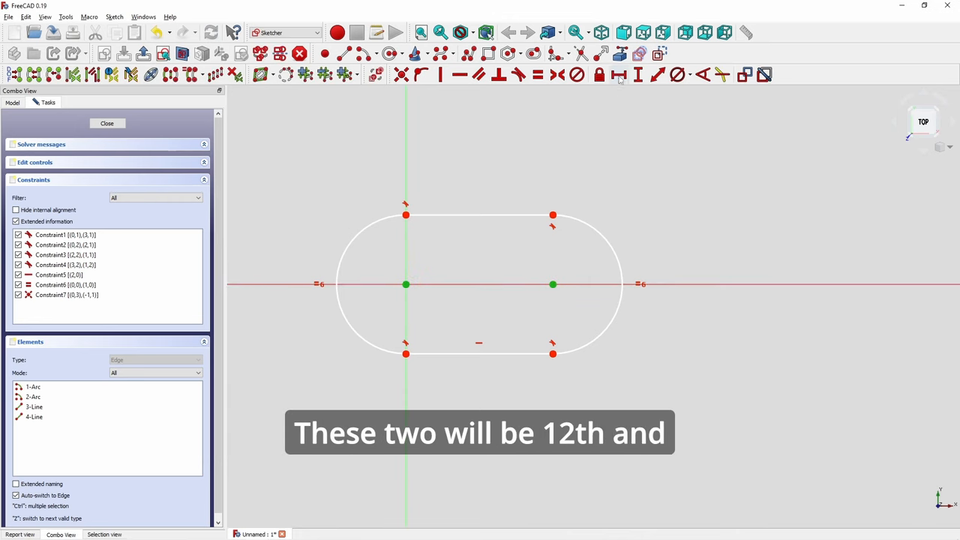
key("shift+h")
type("12")
key("Return")
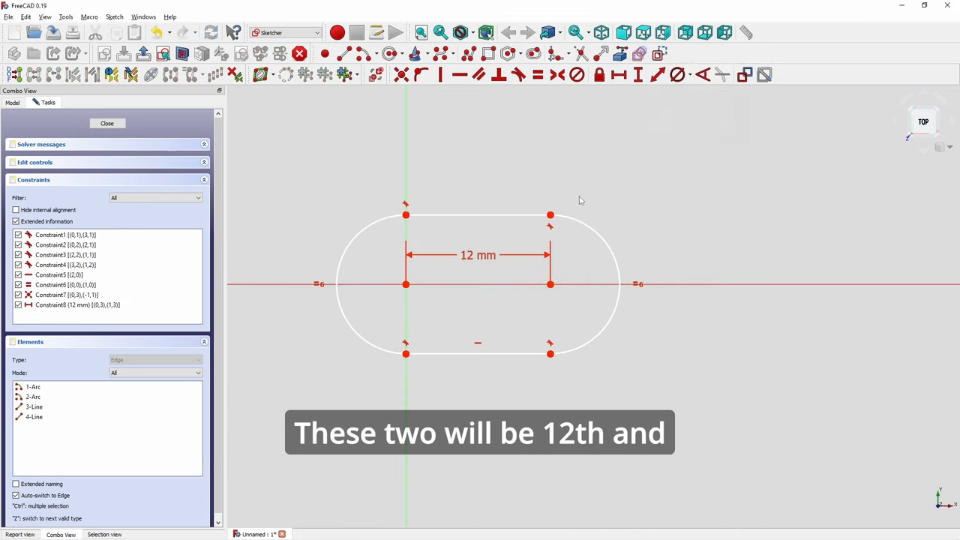
Constrain the slot's height to 8 mm between the left arc endpoints.
left_click(406, 354)
left_click(406, 216)
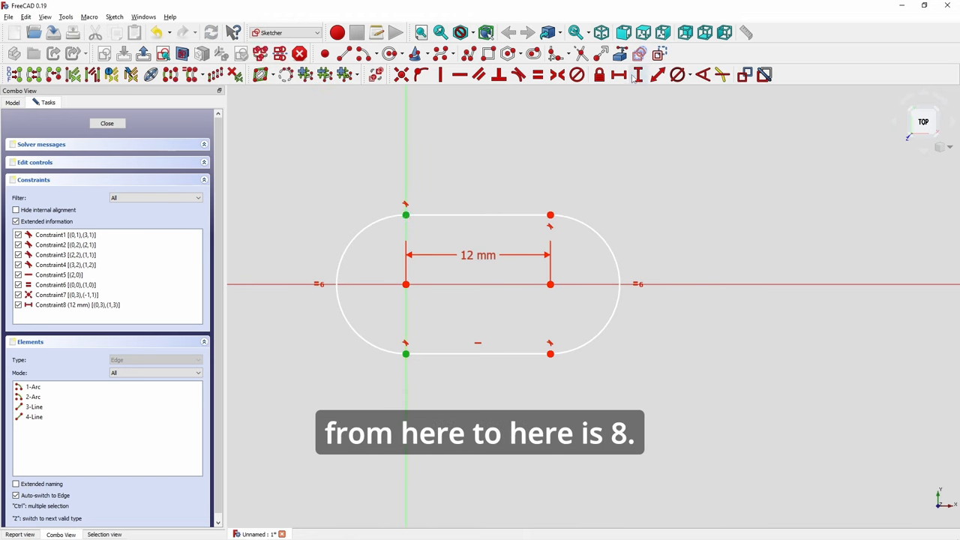
key("shift+v")
type("8mm")
key("Return")
Check the Landing/Taxi Light Knob slide in PowerPoint and return to the FreeCAD sketch.
key("alt+Tab")
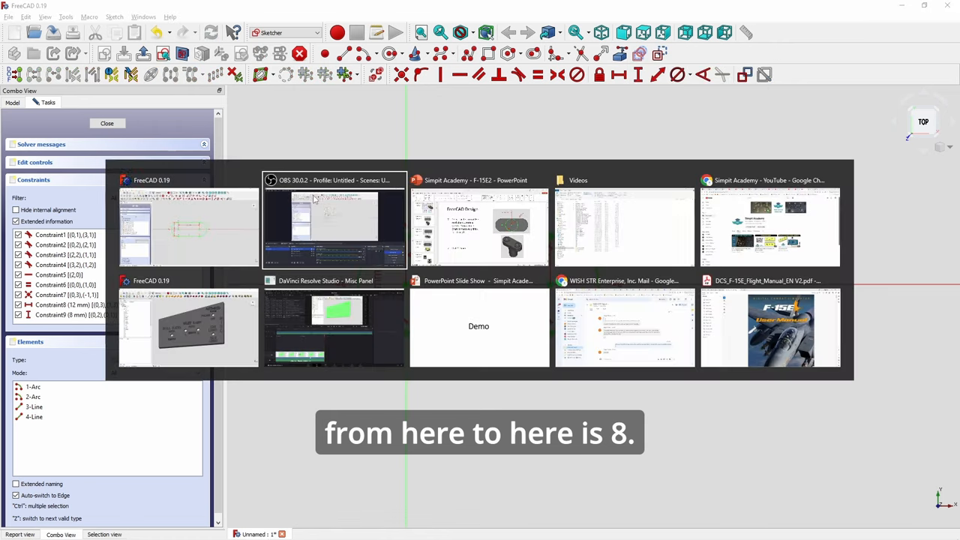
left_click(479, 225)
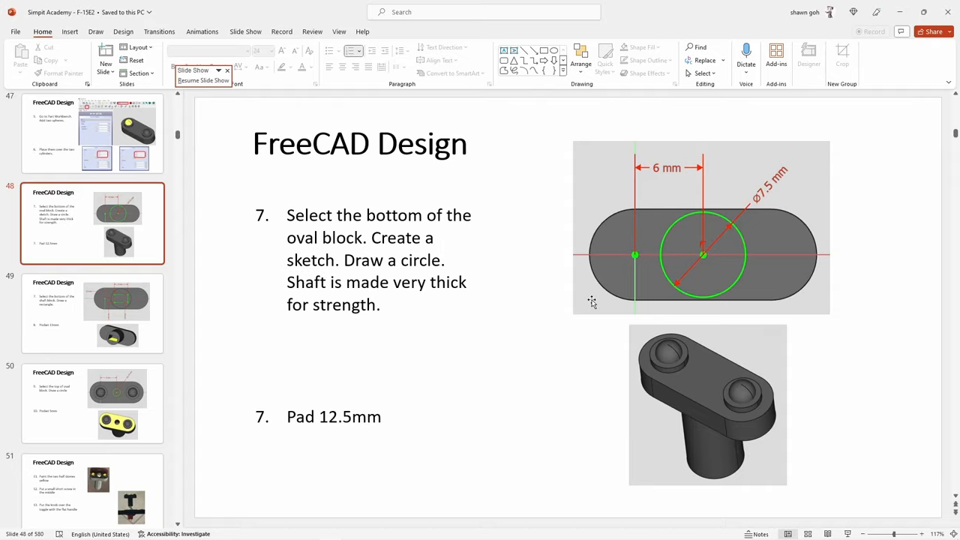
scroll(580, 297, "up", 2)
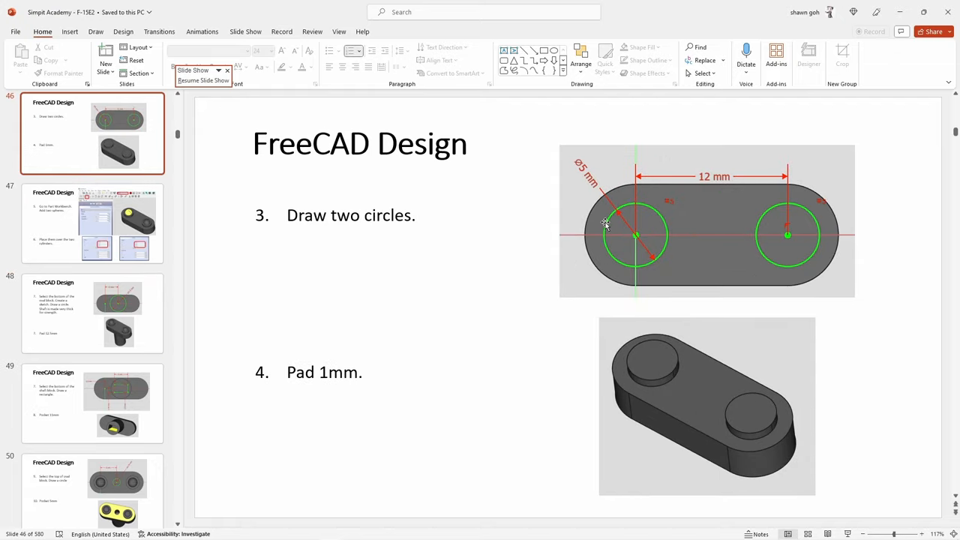
scroll(606, 223, "up", 1)
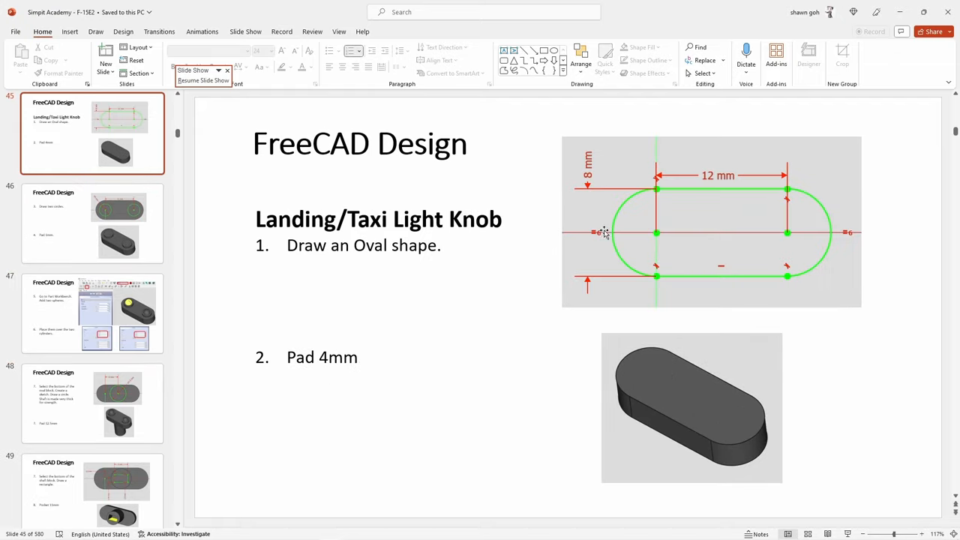
key("alt+Tab")
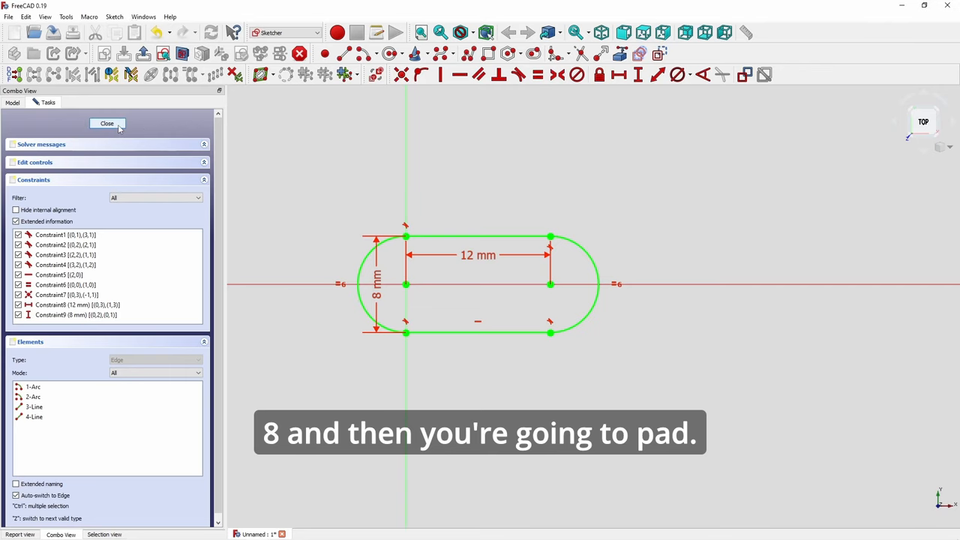
Close the oval sketch, pad it 4 mm, and begin a sketch on the pad's top face.
left_click(108, 123)
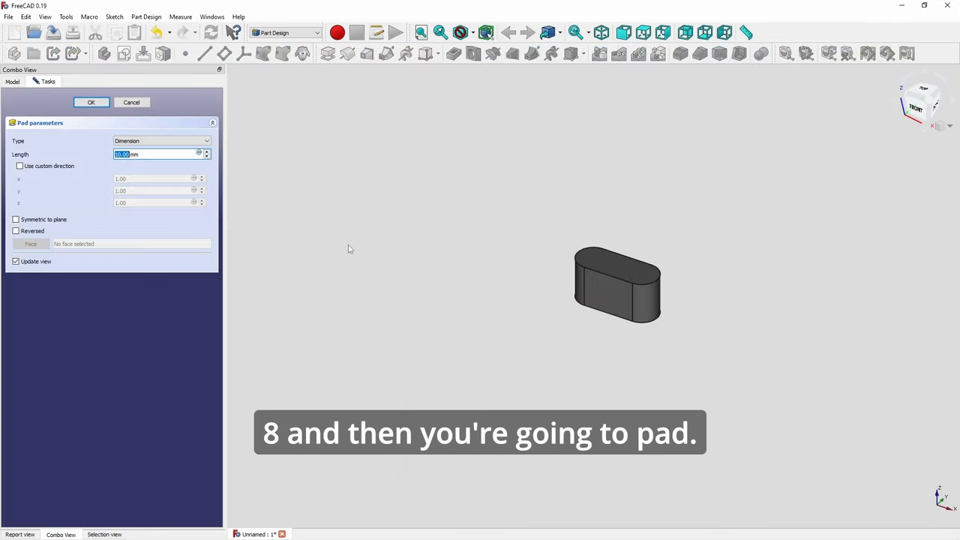
type("4")
key("Return")
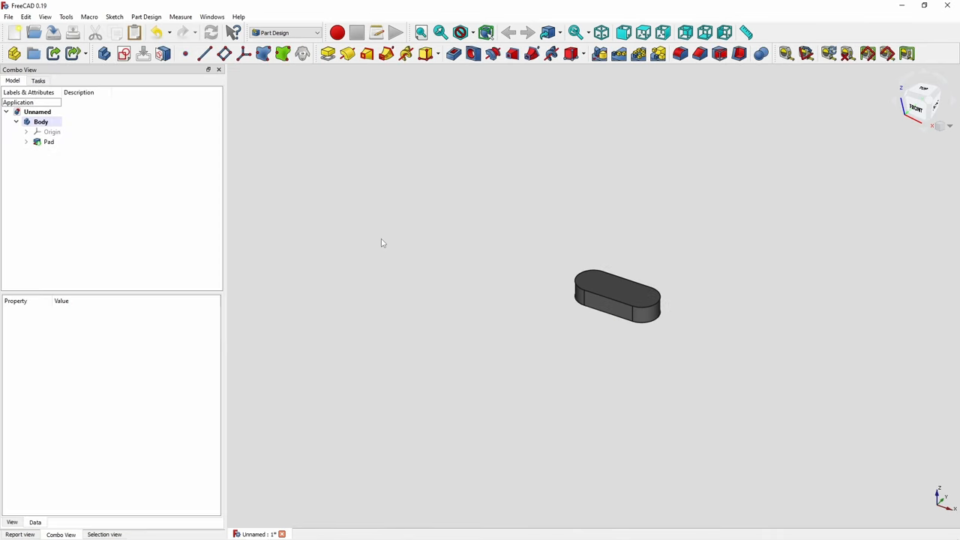
left_click(603, 291)
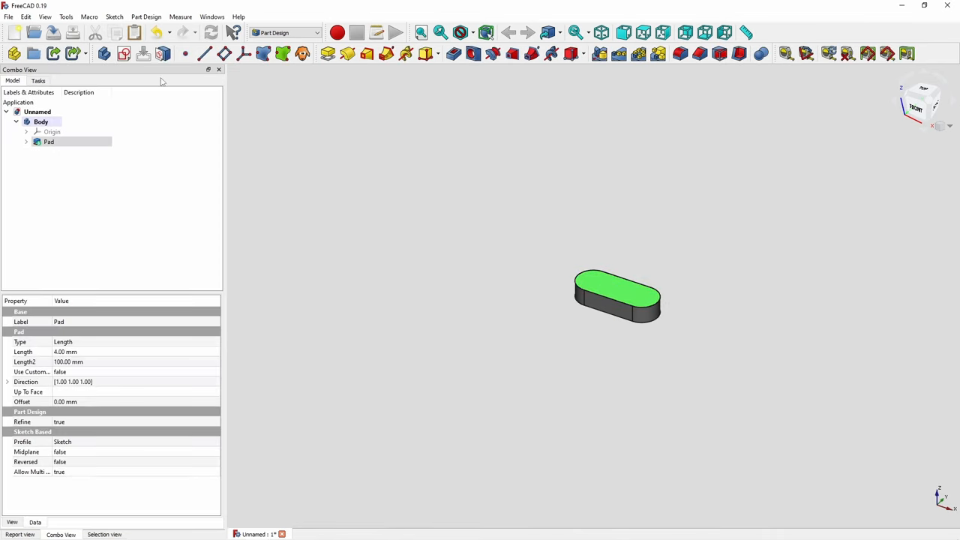
left_click(124, 53)
Review the PowerPoint slides on the 2.75 mm off-centre circle, then return to FreeCAD.
key("alt+Tab")
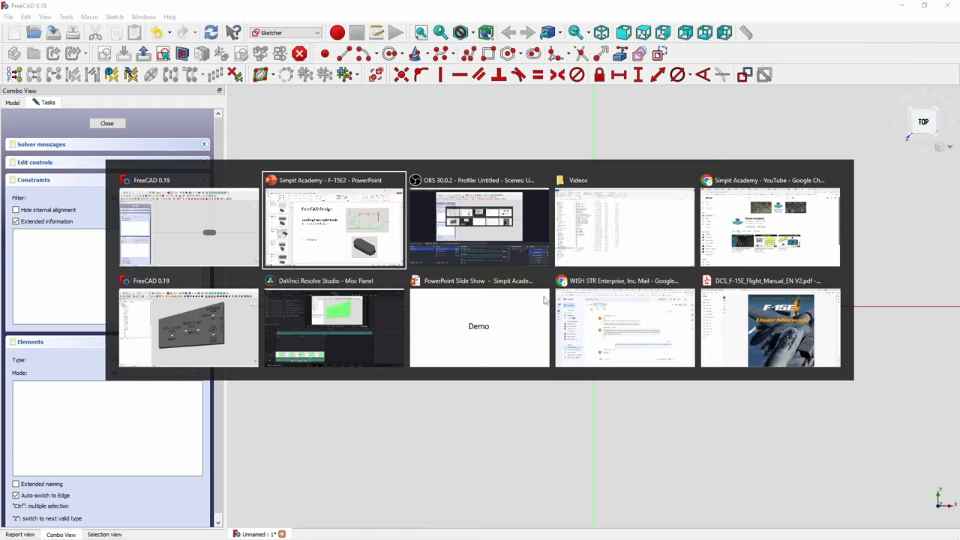
scroll(634, 313, "down", 1)
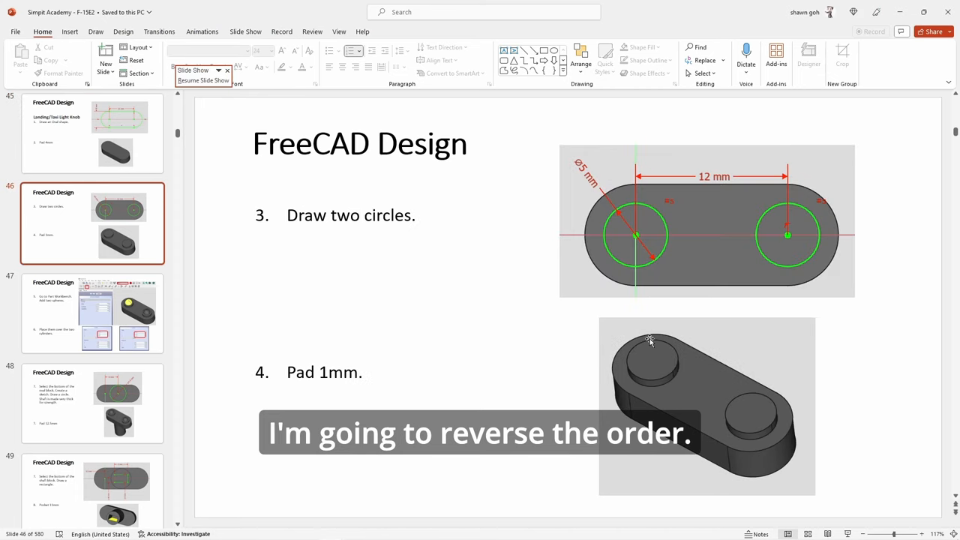
scroll(708, 339, "down", 1)
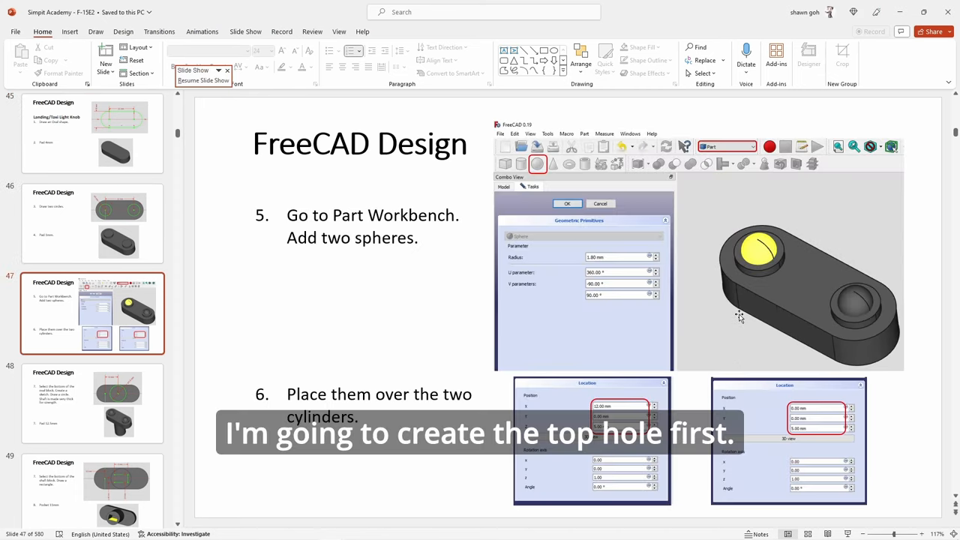
scroll(739, 316, "down", 1)
scroll(701, 228, "down", 1)
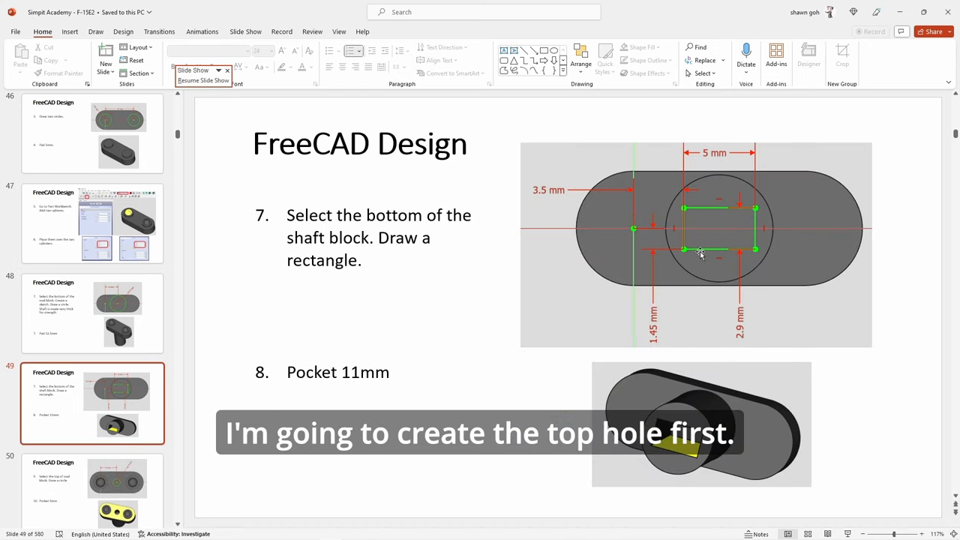
scroll(700, 254, "down", 1)
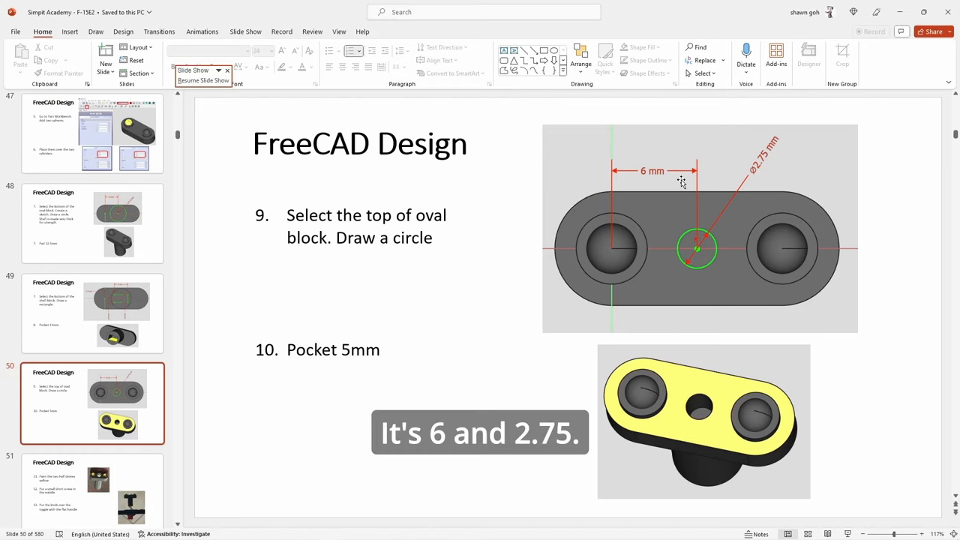
key("alt+Tab")
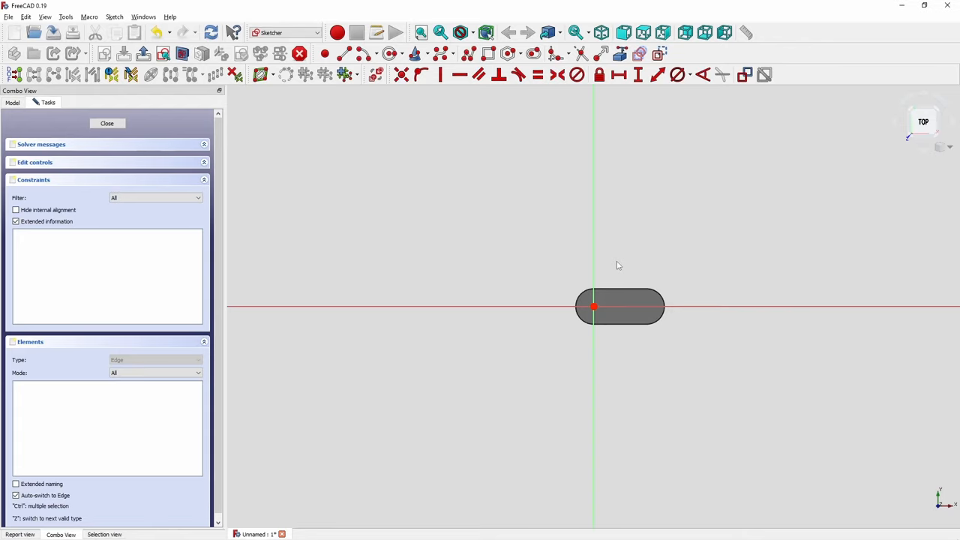
scroll(618, 266, "up", 2)
scroll(617, 270, "up", 1)
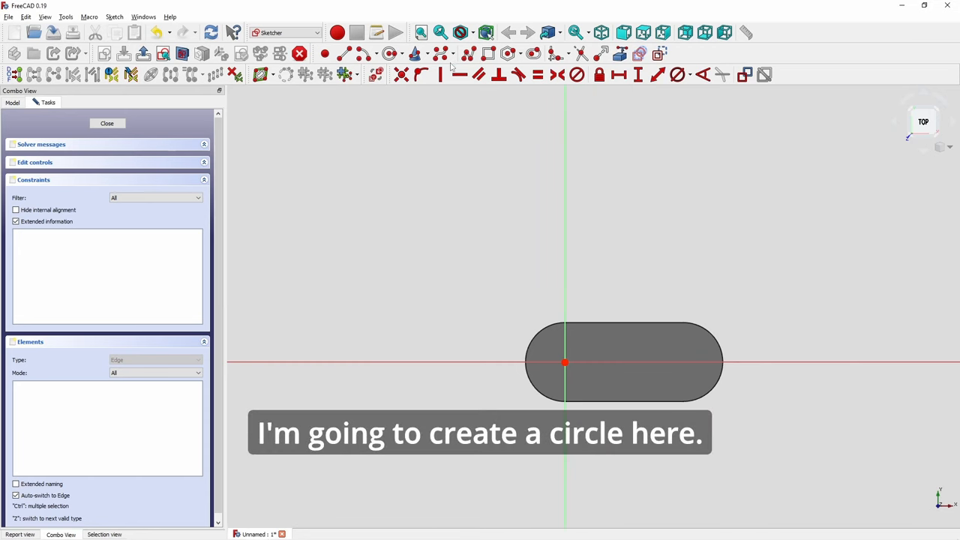
Draw a circle on the axis inside the oval and constrain its diameter to 2.75 mm.
left_click(390, 53)
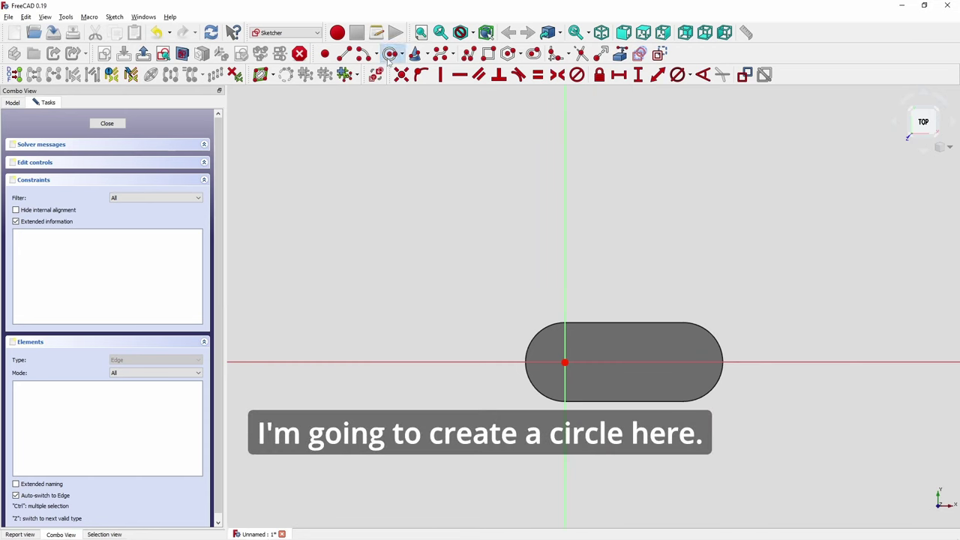
left_click(630, 364)
left_click(639, 377)
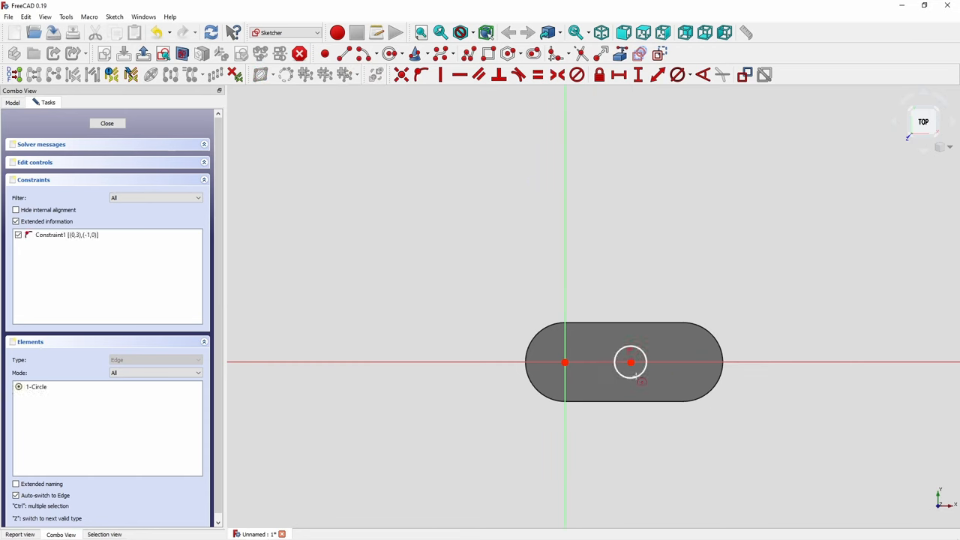
left_click(645, 360)
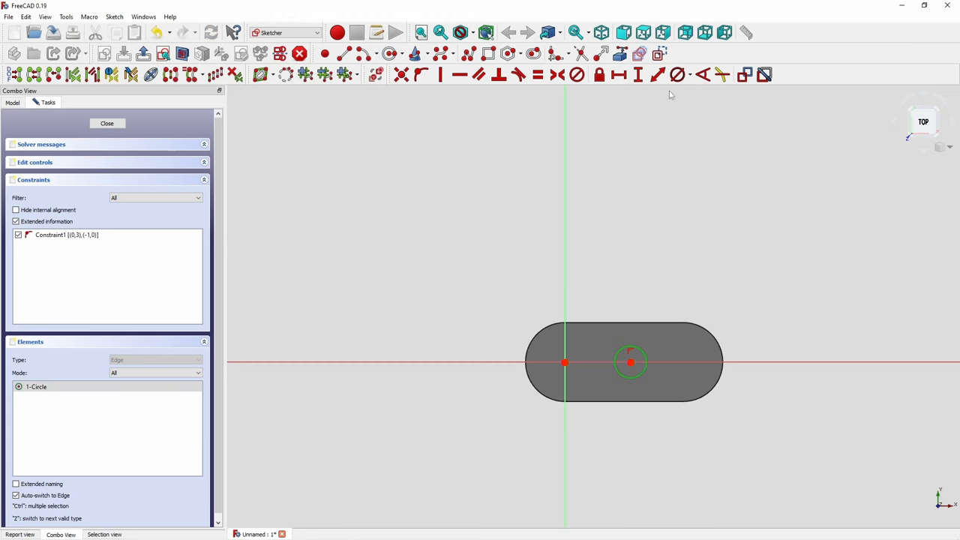
left_click(677, 74)
type("2")
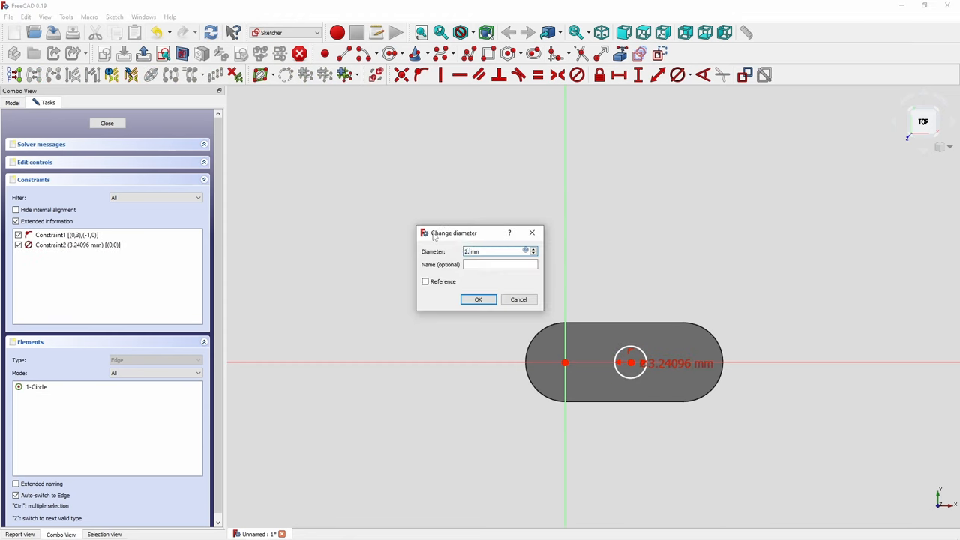
type("75")
key("Return")
scroll(634, 360, "up", 3)
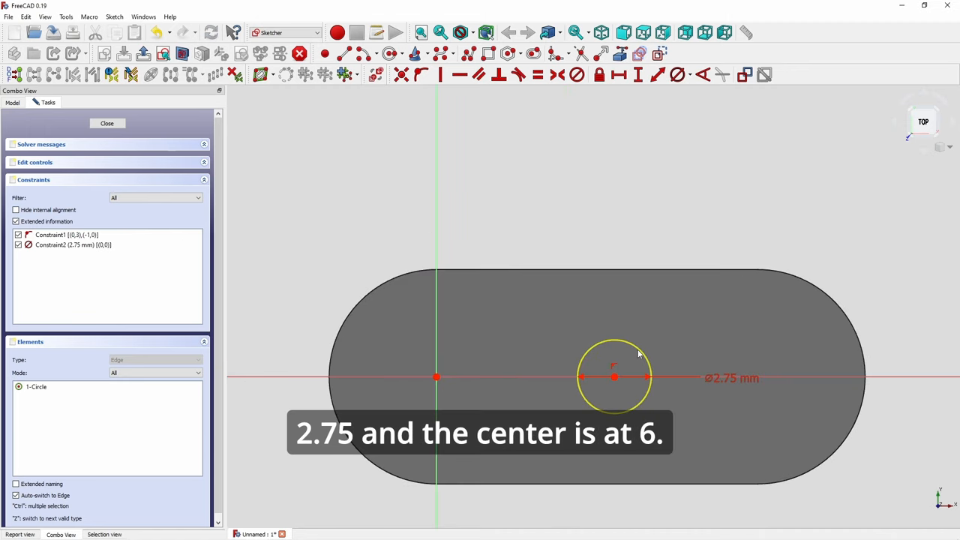
left_click_drag(733, 378, 728, 225)
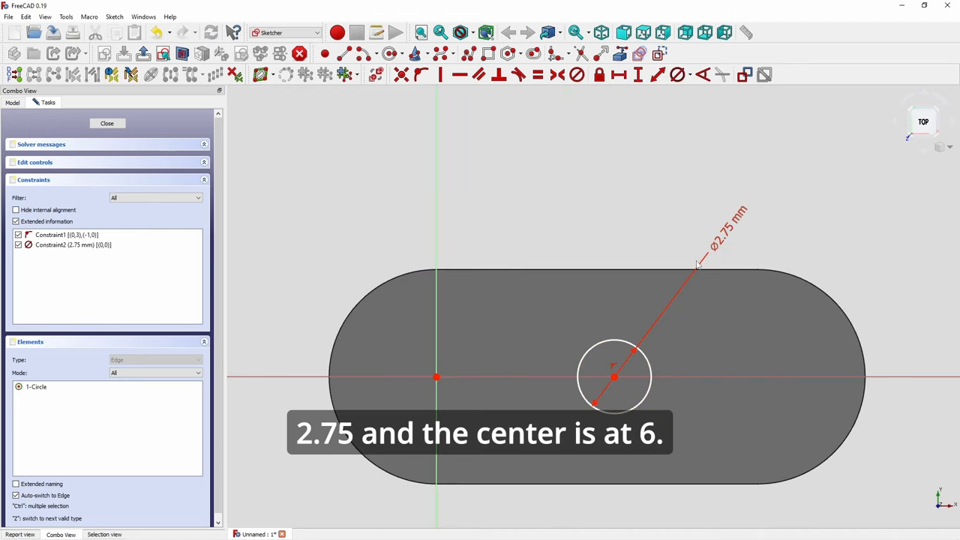
Constrain the circle's centre 6 mm horizontally from the sketch origin.
left_click(436, 378)
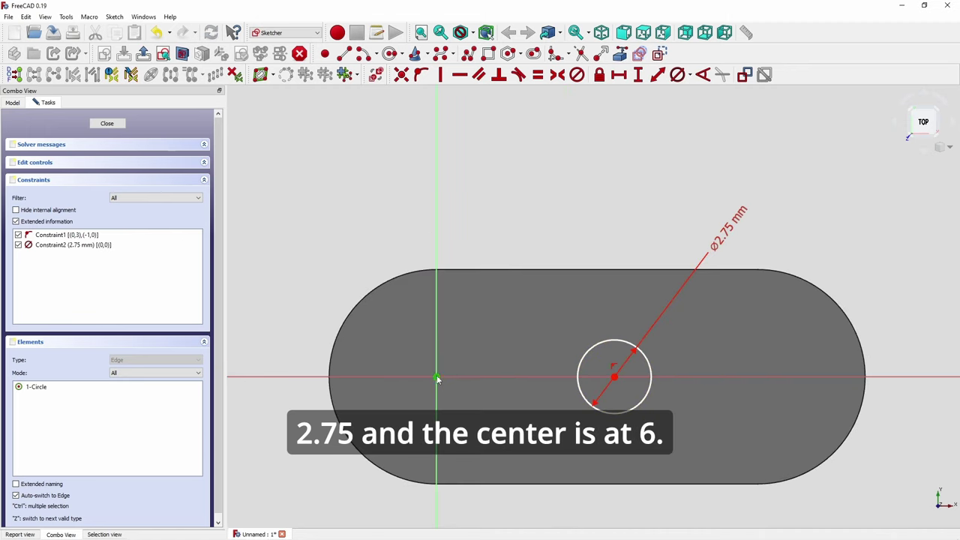
left_click(614, 377)
left_click(600, 74)
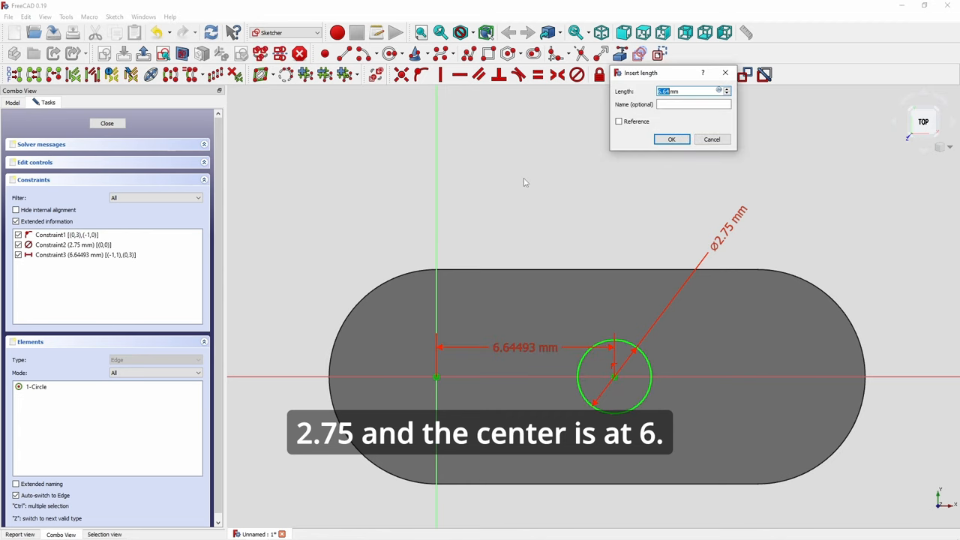
key("Return")
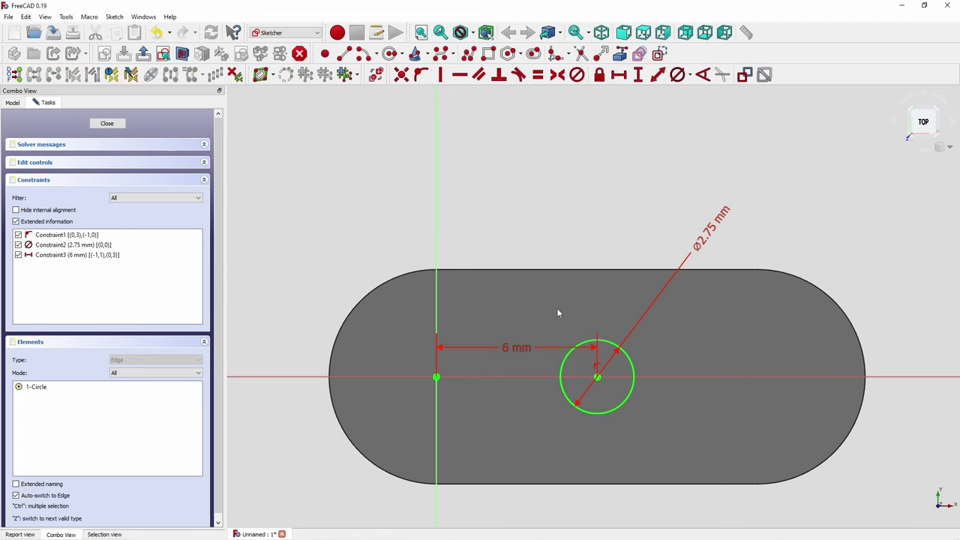
scroll(537, 302, "down", 1)
Close the circle sketch and pocket it 5 mm through the oval block, checking the hole.
key("alt+Tab")
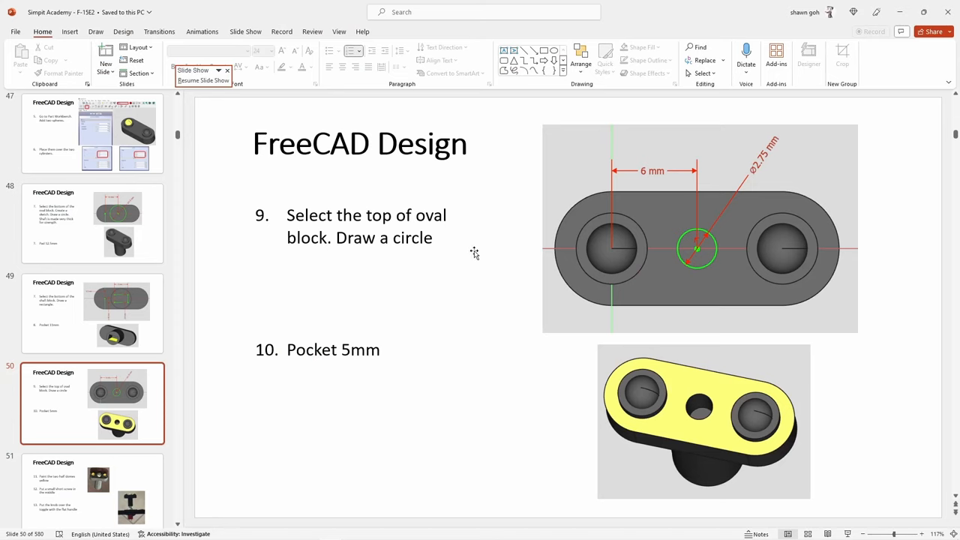
key("alt+Tab")
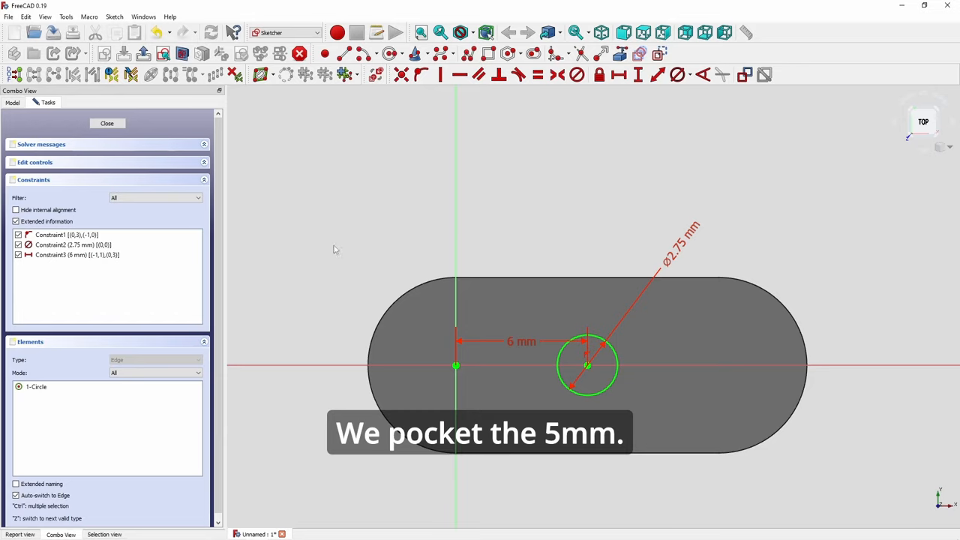
left_click(107, 124)
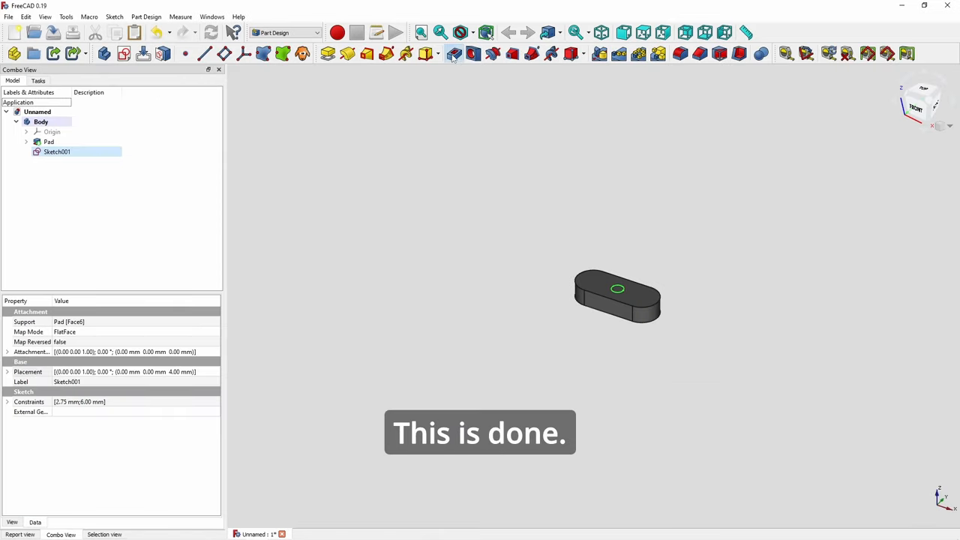
left_click(454, 53)
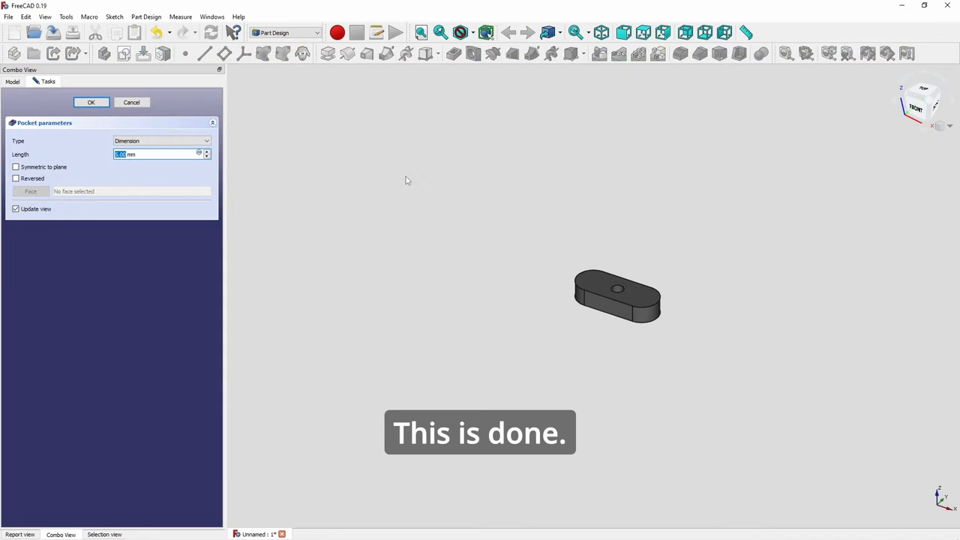
key("Return")
scroll(607, 278, "up", 3)
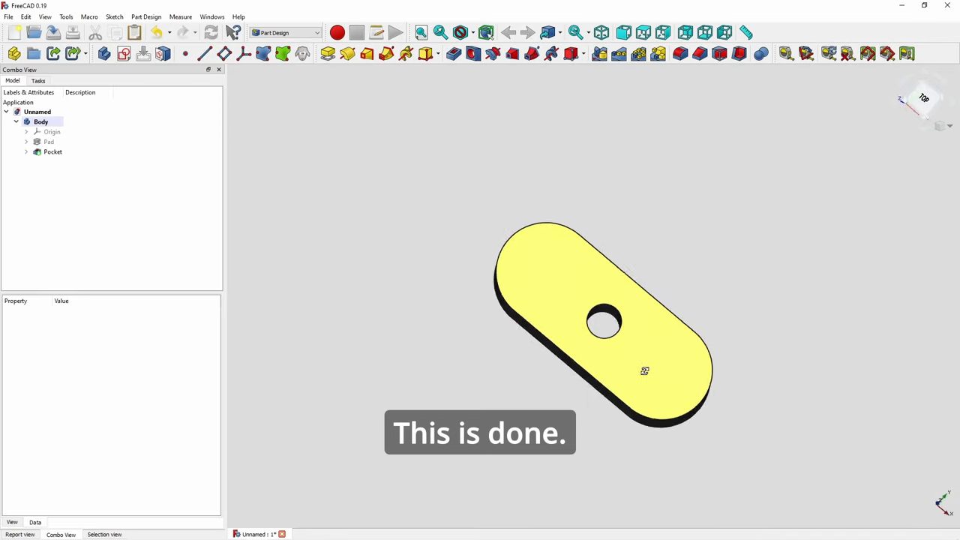
mouse_move(647, 342)
middle_mouse_down()
mouse_move(617, 142)
mouse_move(663, 324)
middle_mouse_up()
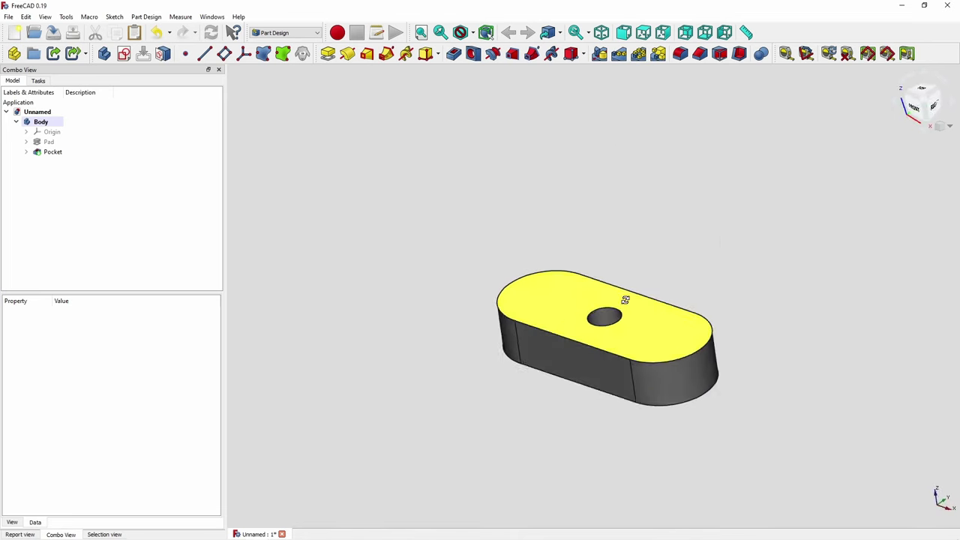
left_click(662, 324)
left_click(689, 270)
Review the slide on two 5 mm circles padded 1 mm, then bring FreeCAD back.
key("alt+Tab")
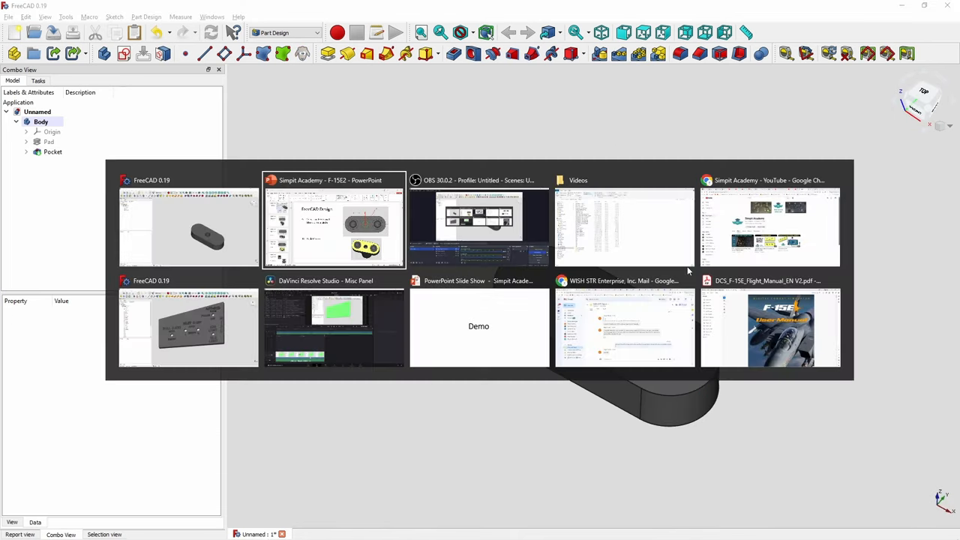
key("alt+Tab")
scroll(606, 300, "up", 1)
scroll(606, 300, "up", 1)
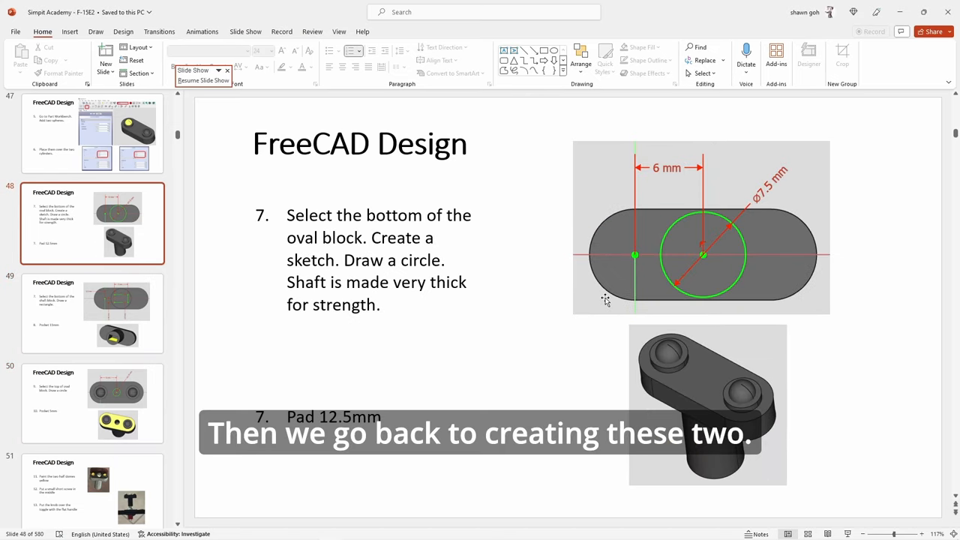
scroll(606, 300, "up", 1)
scroll(606, 300, "up", 1)
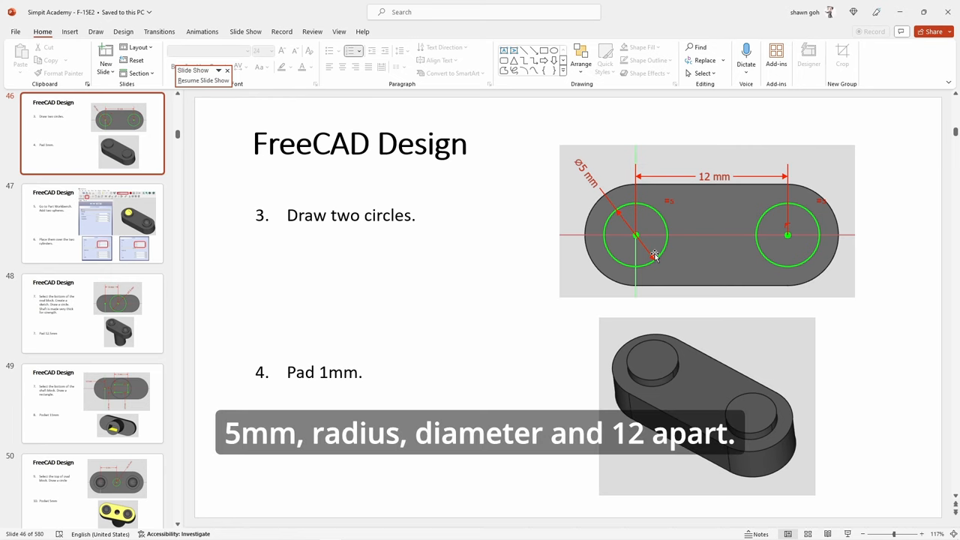
key("alt+Tab")
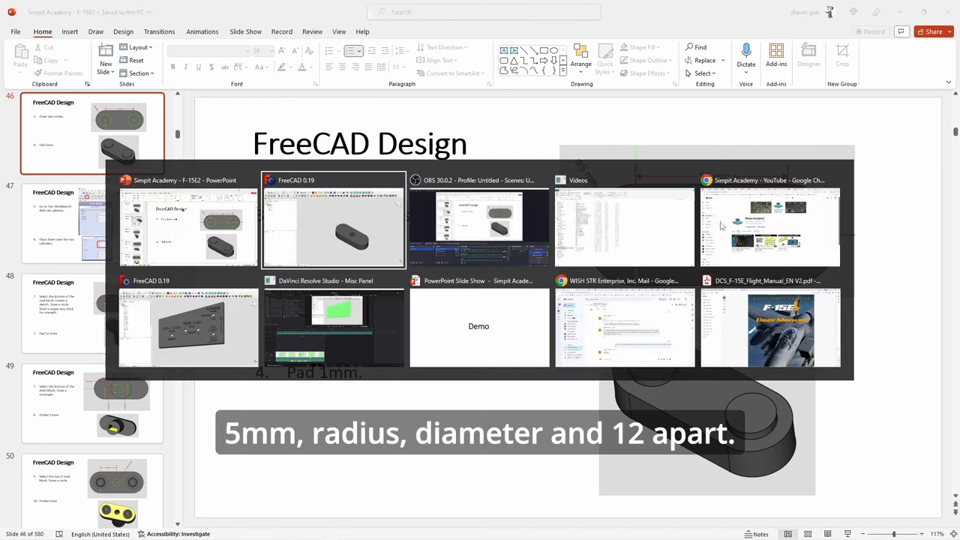
Sketch two circles on the horizontal axis of the oval block's top face.
left_click(552, 275)
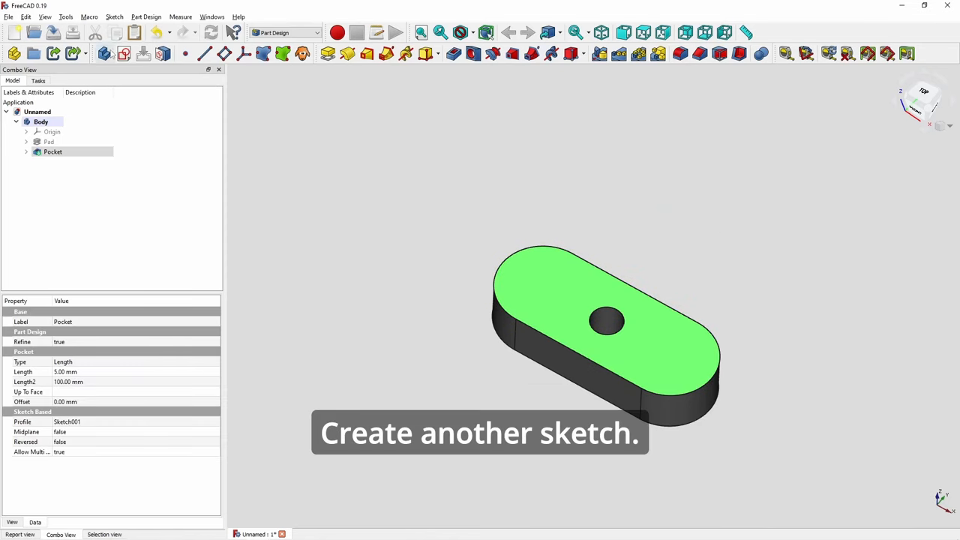
left_click(123, 53)
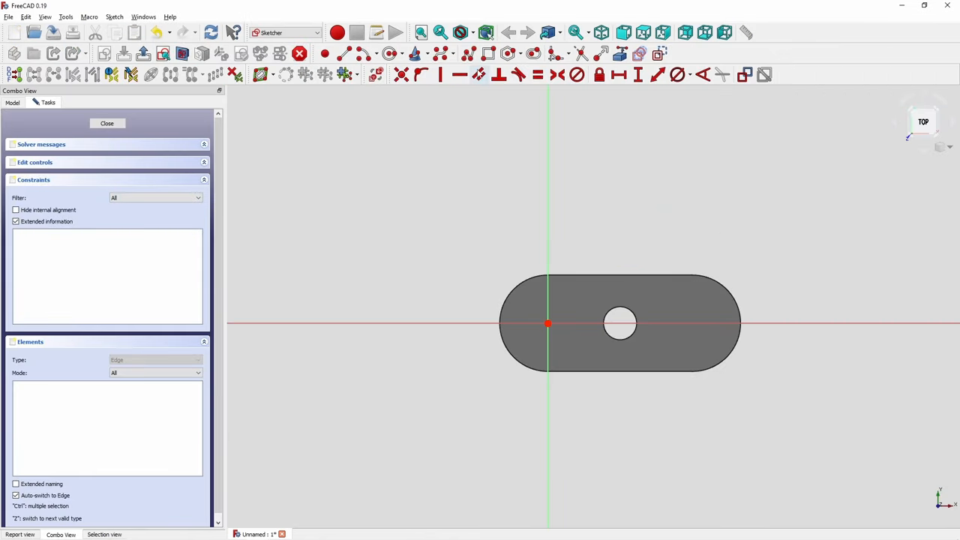
left_click(390, 54)
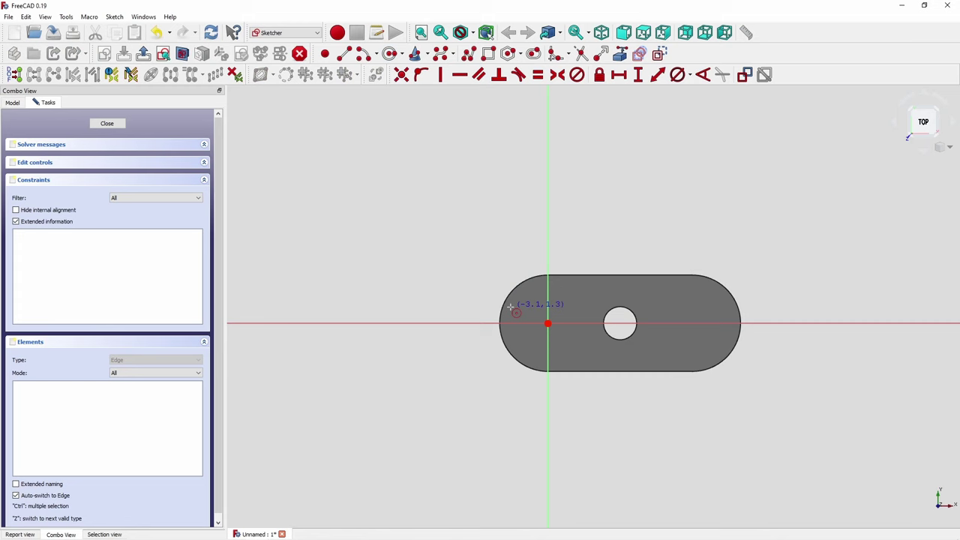
left_click(548, 324)
left_click(567, 346)
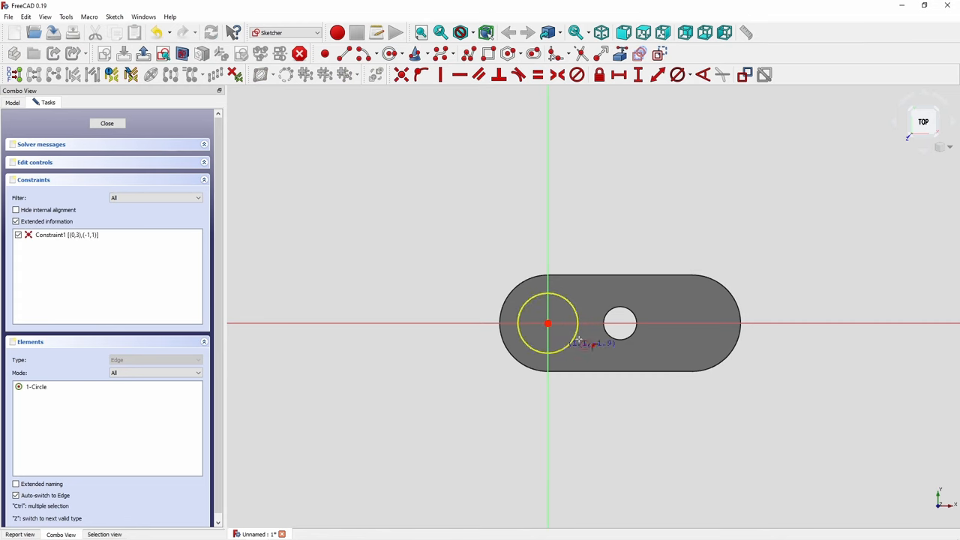
left_click(697, 324)
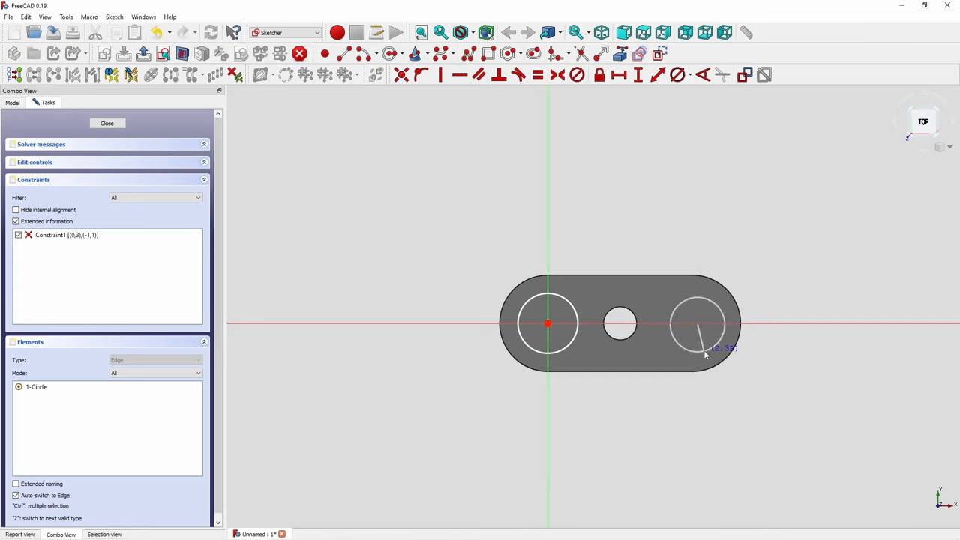
left_click(709, 351)
scroll(705, 322, "up", 2)
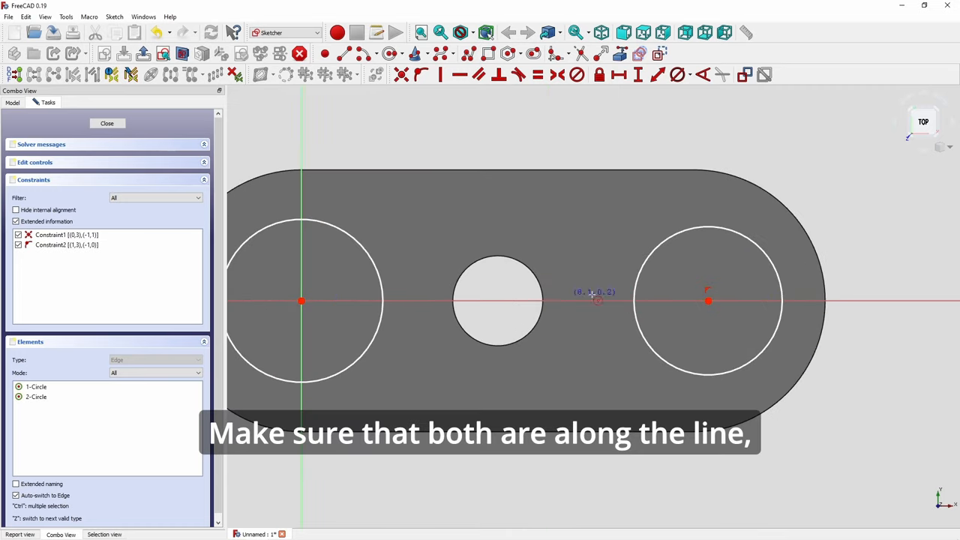
right_click(623, 323)
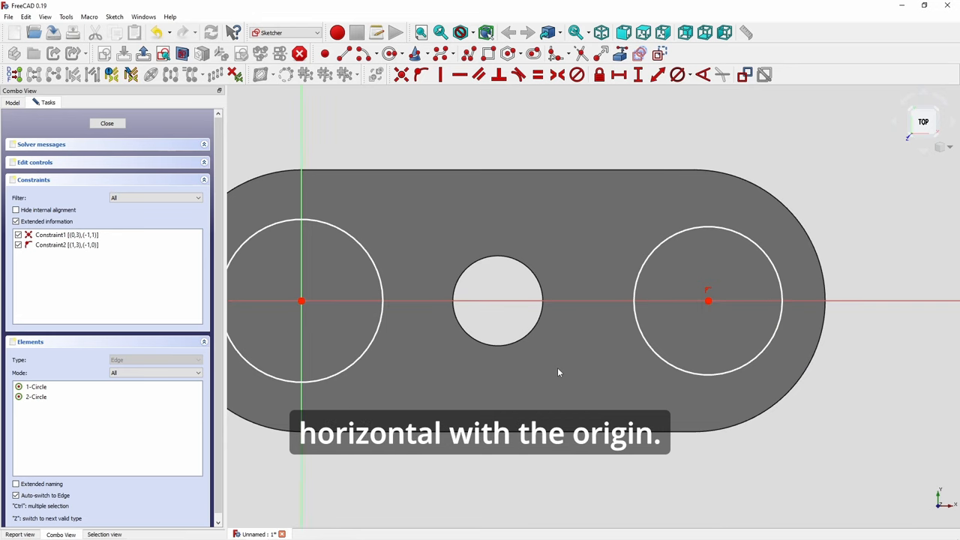
scroll(558, 368, "down", 1)
middle_click_drag(564, 360, 611, 342)
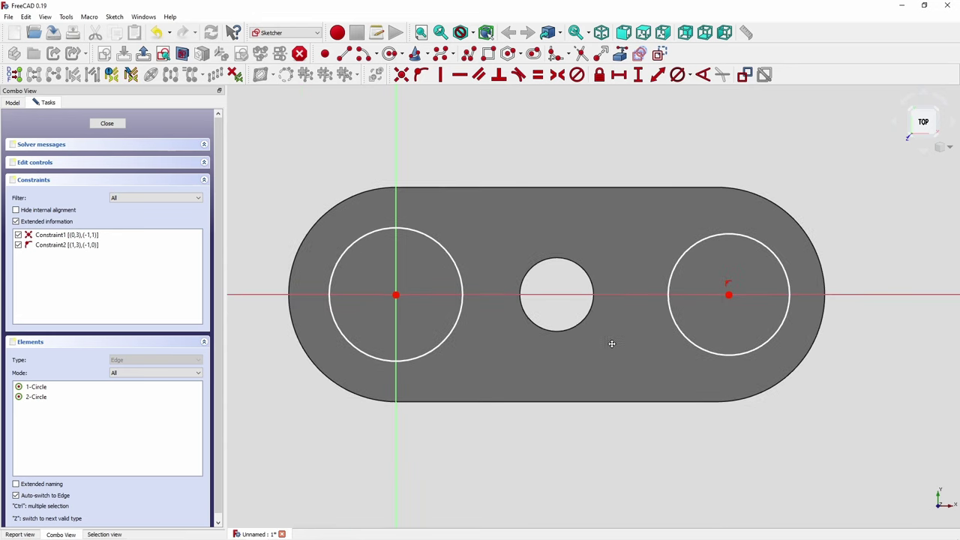
Make the circles equal at 5 mm diameter with centres 12 mm apart.
left_click(456, 332)
left_click(675, 333, "ctrl")
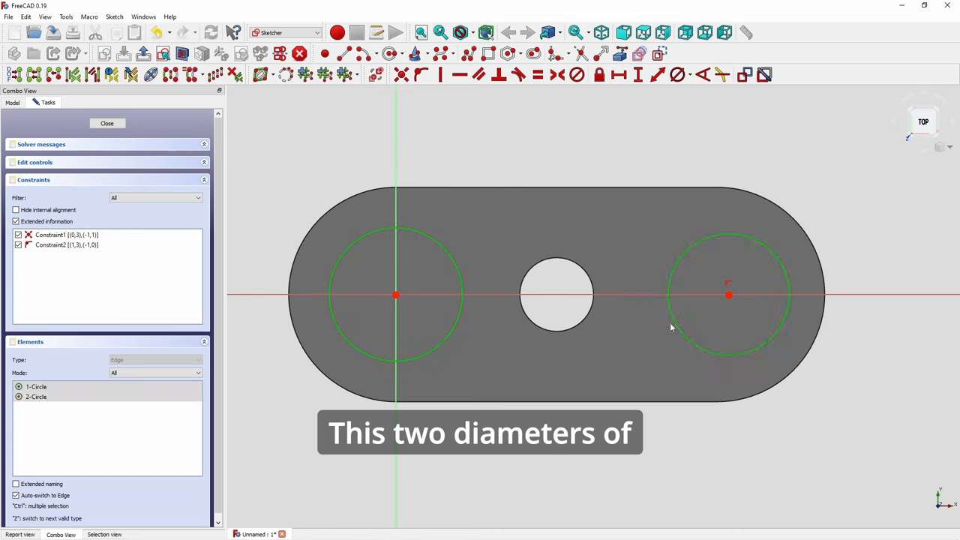
left_click(682, 75)
left_click(478, 288)
type("5")
key("Return")
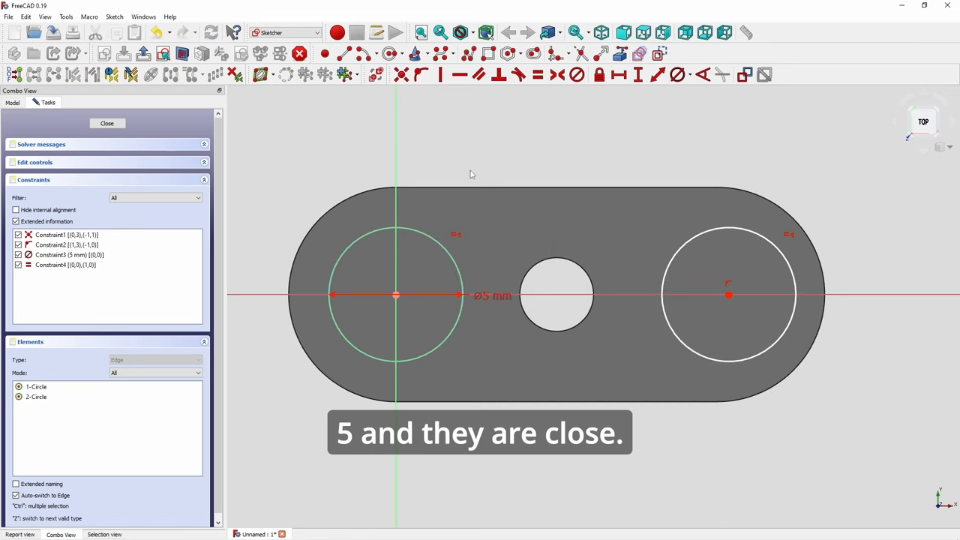
left_click(397, 295)
left_click(729, 295)
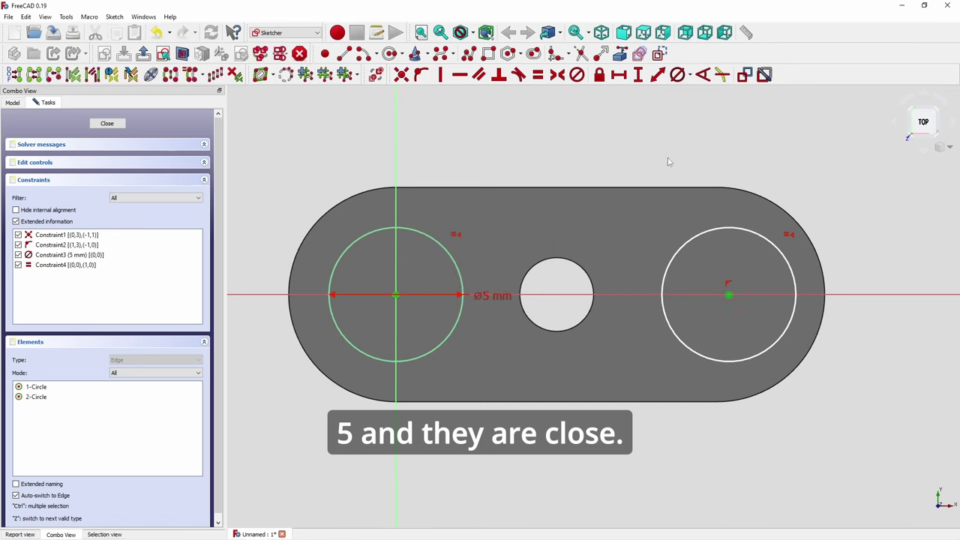
left_click(618, 74)
type("12")
key("Return")
Close the sketch and pad the two circles 1 mm into raised bosses.
left_click(106, 123)
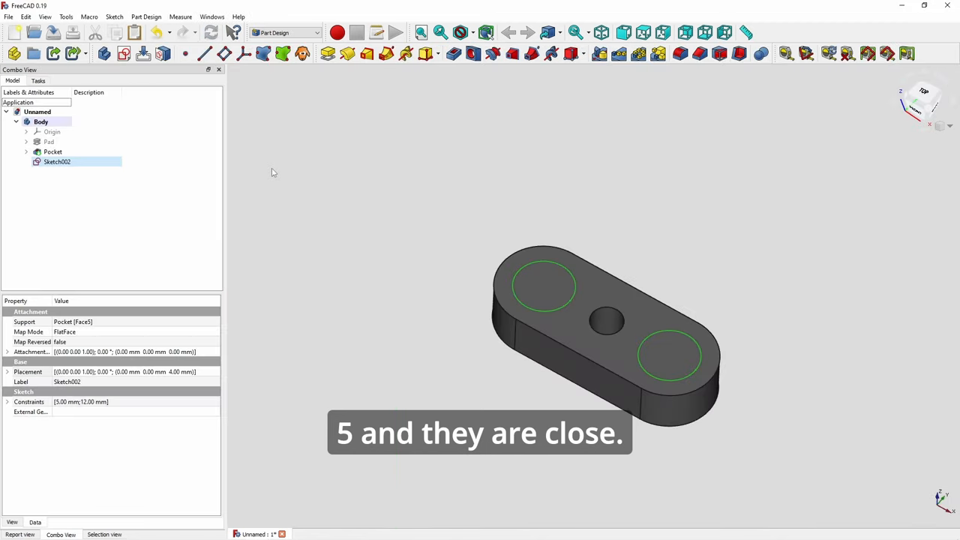
left_click(328, 53)
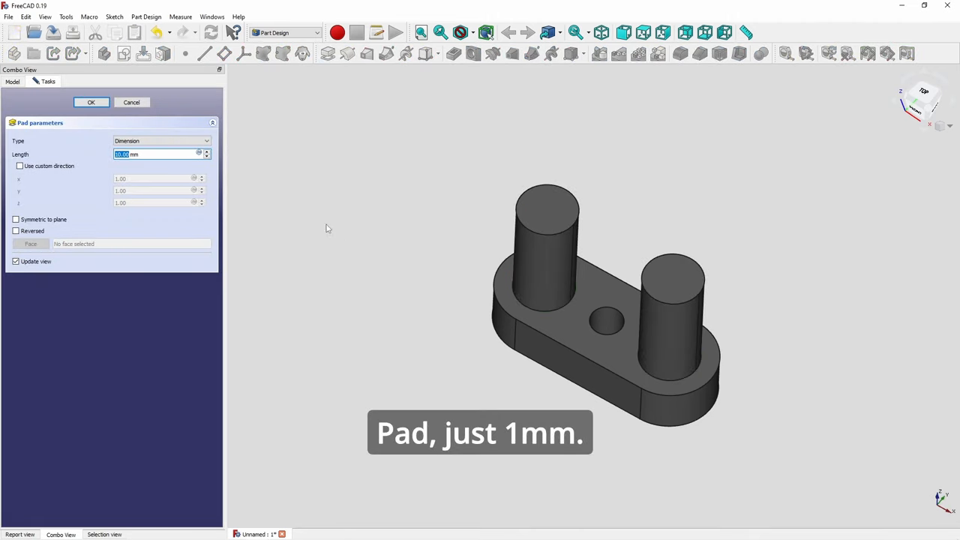
type("1")
left_click(92, 102)
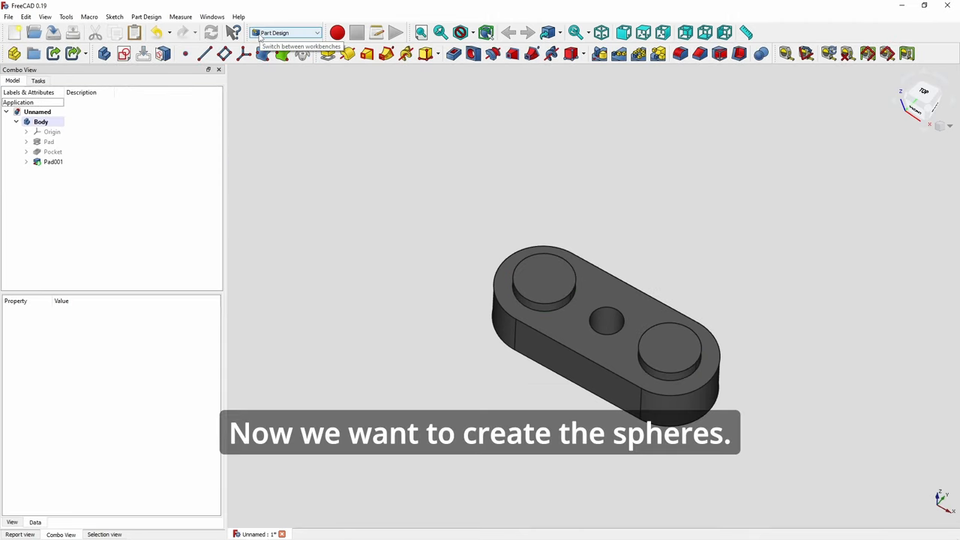
Switch to the Part workbench, add a default 5 mm sphere and select it in the tree.
left_click(285, 32)
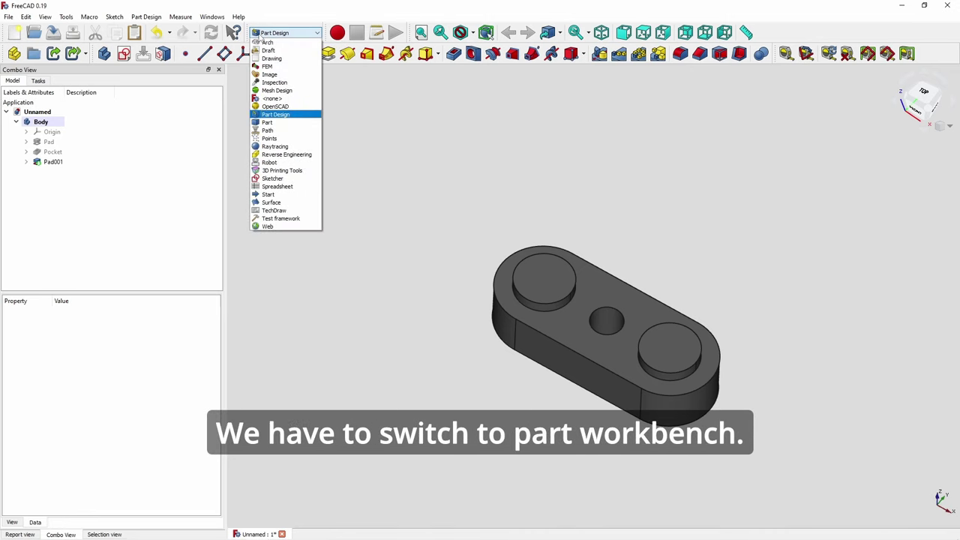
left_click(267, 123)
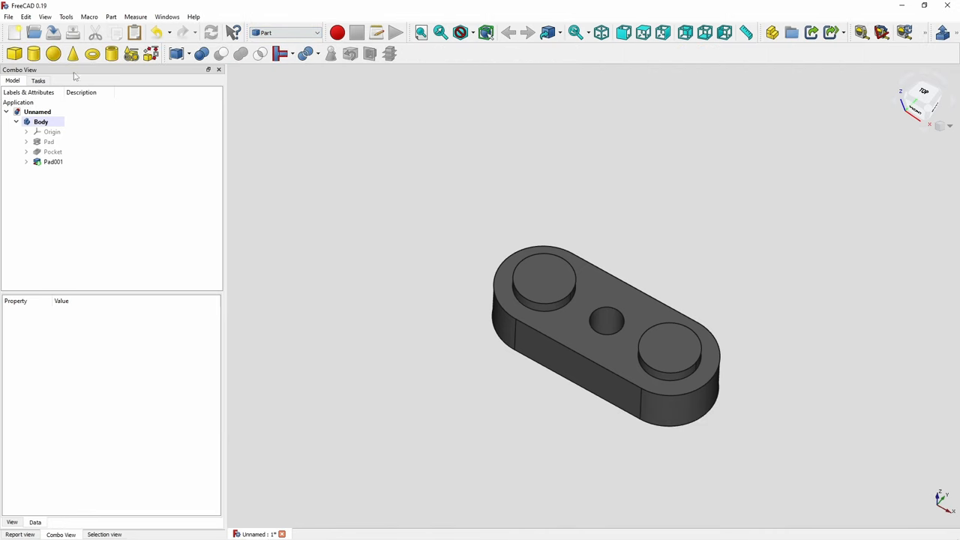
left_click(54, 54)
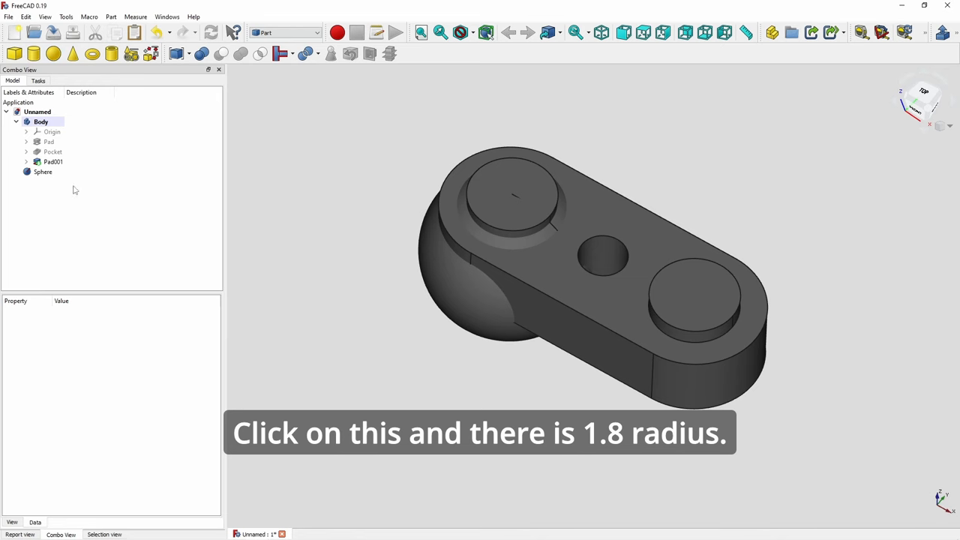
left_click(43, 171)
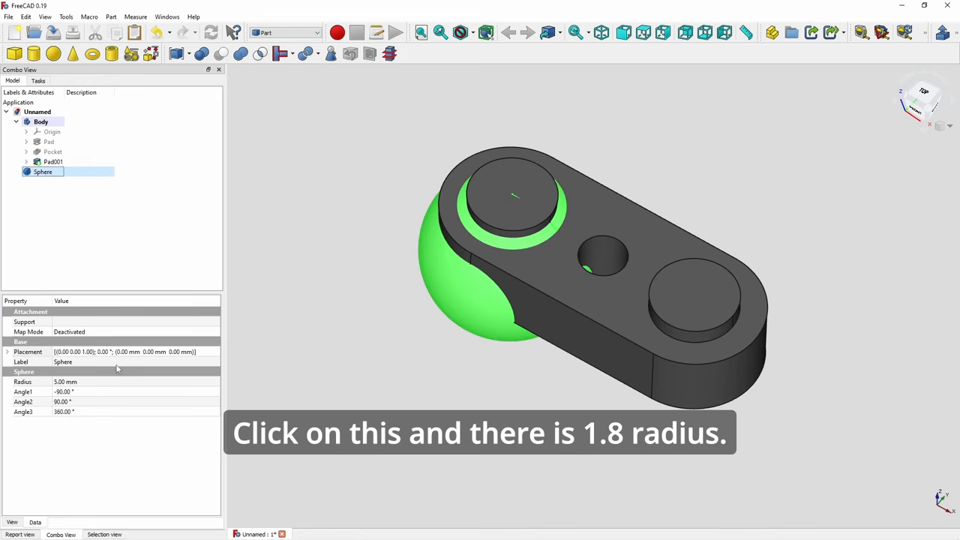
key("alt+Tab")
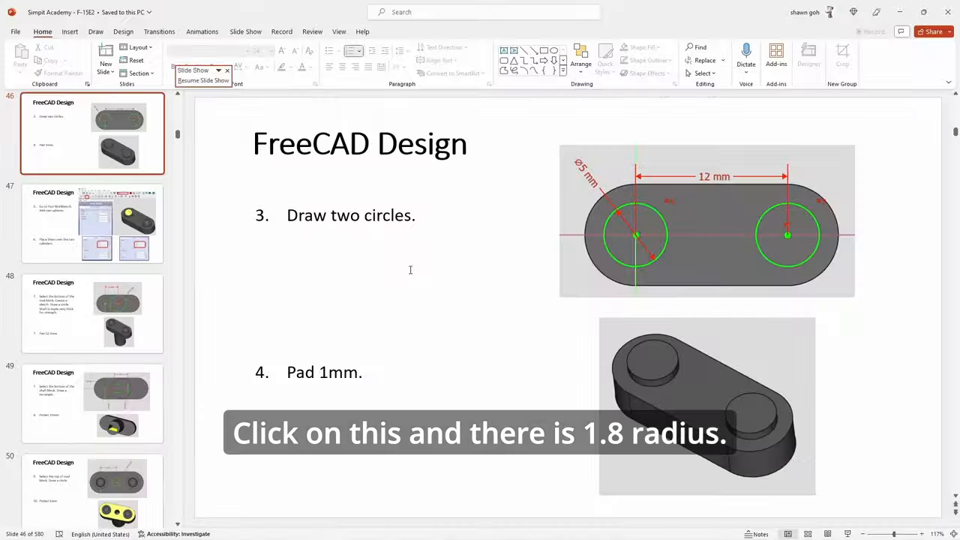
key("Page_Down")
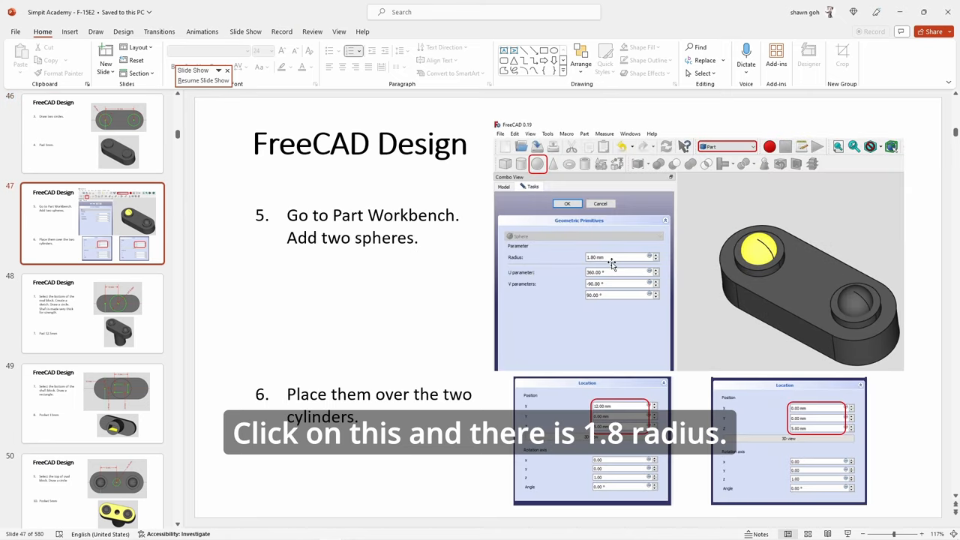
Reduce the sphere's radius to 1.8 mm after glancing at its placement settings.
key("alt+Tab")
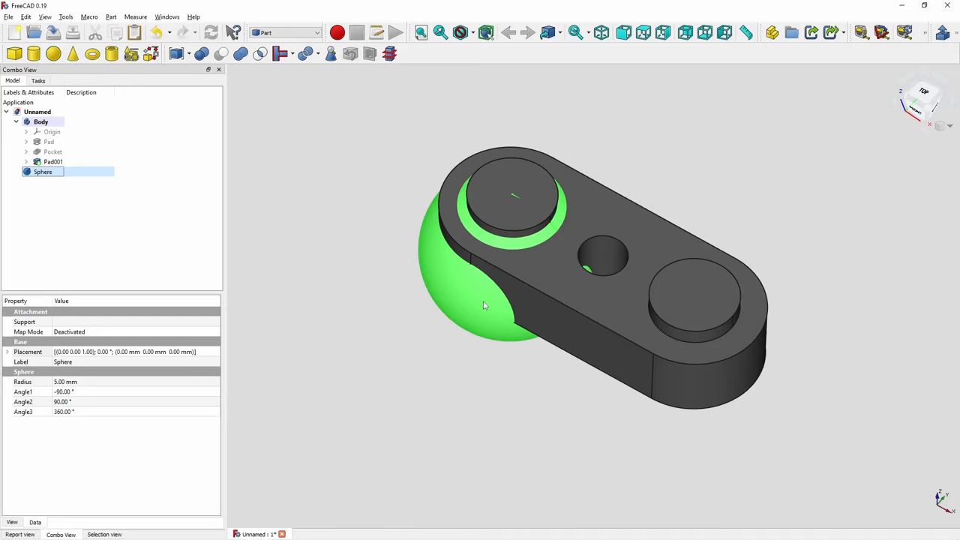
left_click(207, 351)
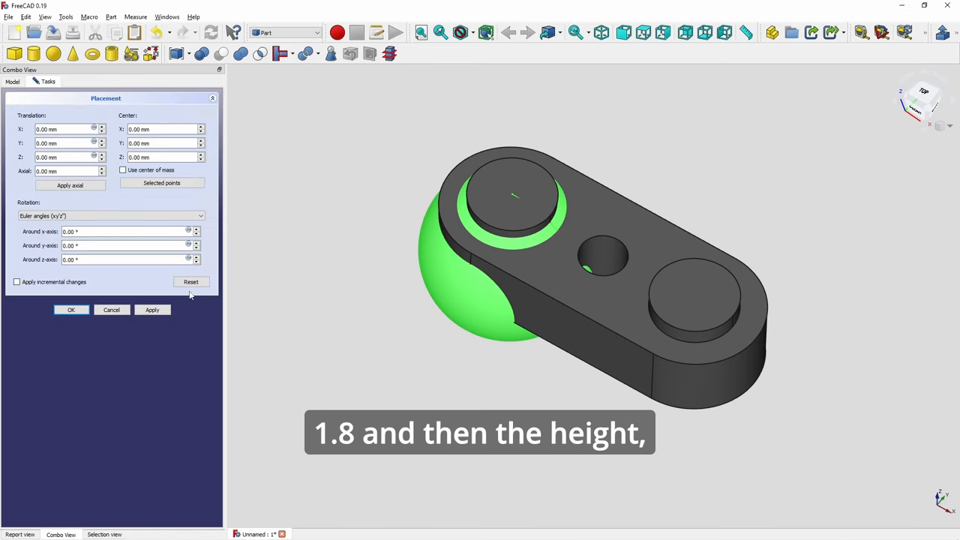
left_click(69, 142)
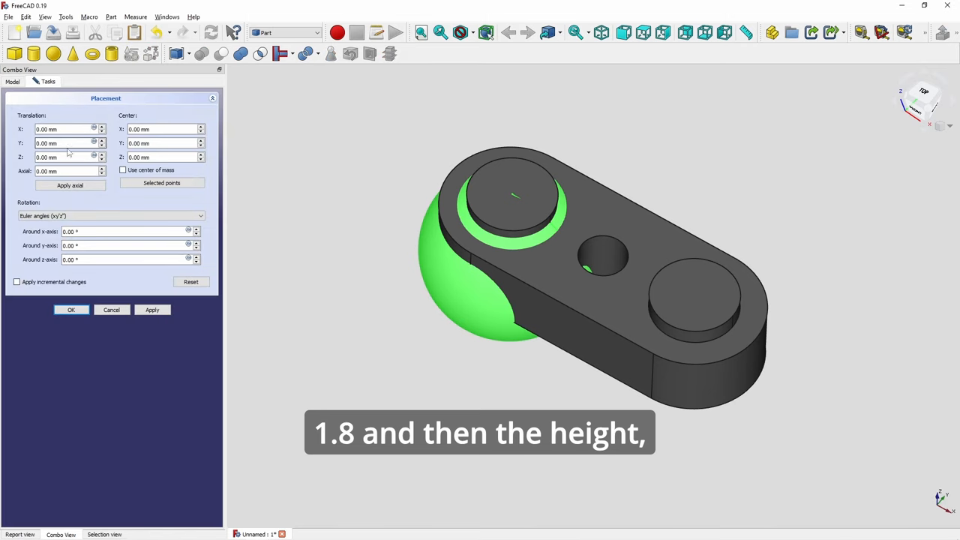
left_click(112, 310)
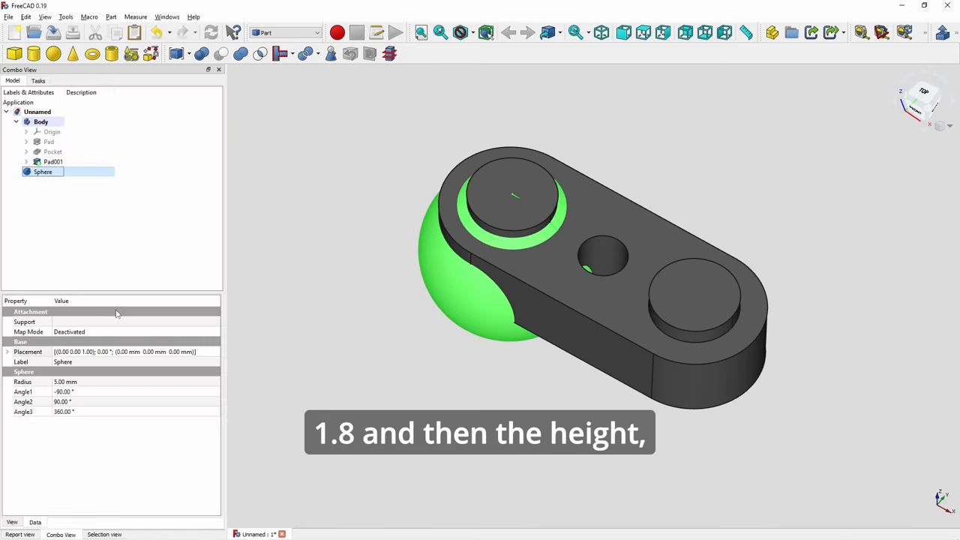
double_click(95, 382)
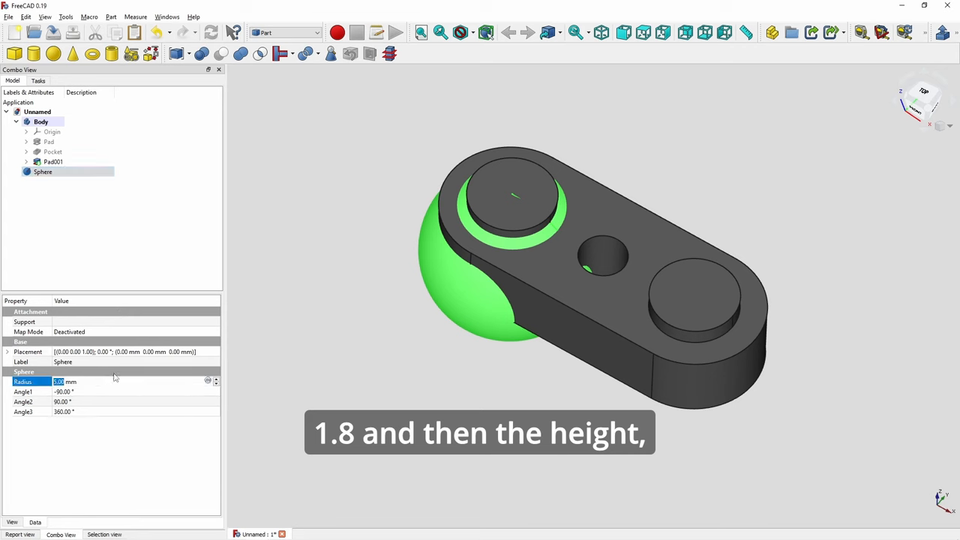
type("1.8")
key("Return")
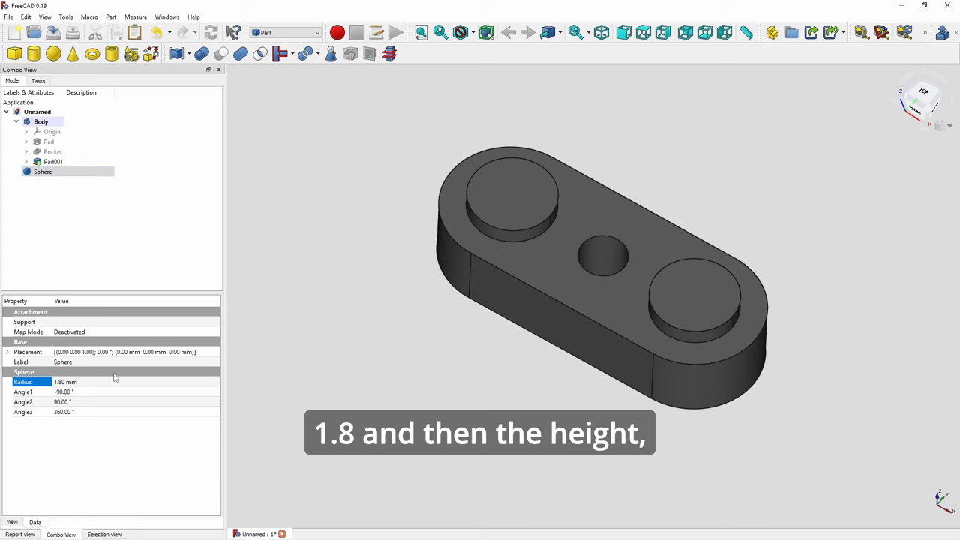
Raise the sphere 5 mm along Z via its Placement so it domes the left disc.
left_click(135, 352)
left_click(214, 352)
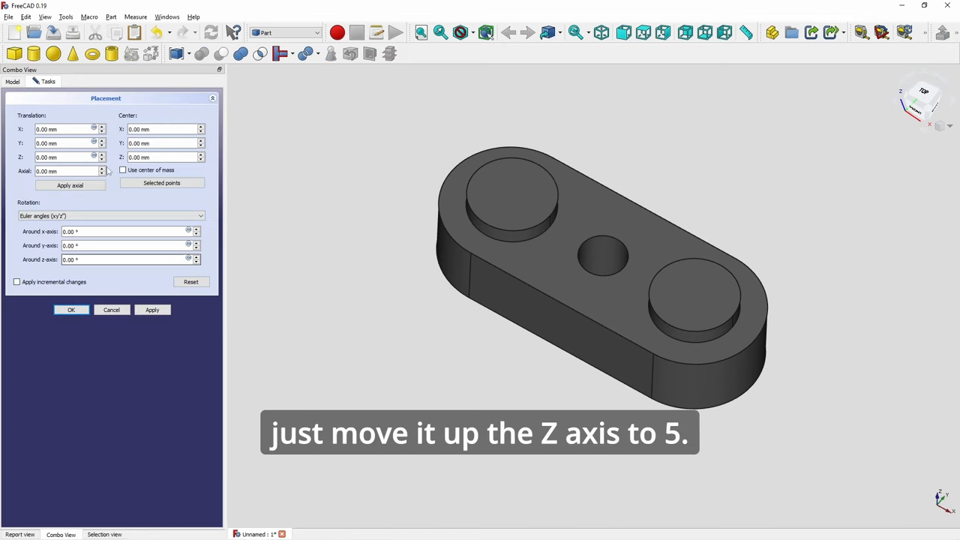
left_click(103, 156)
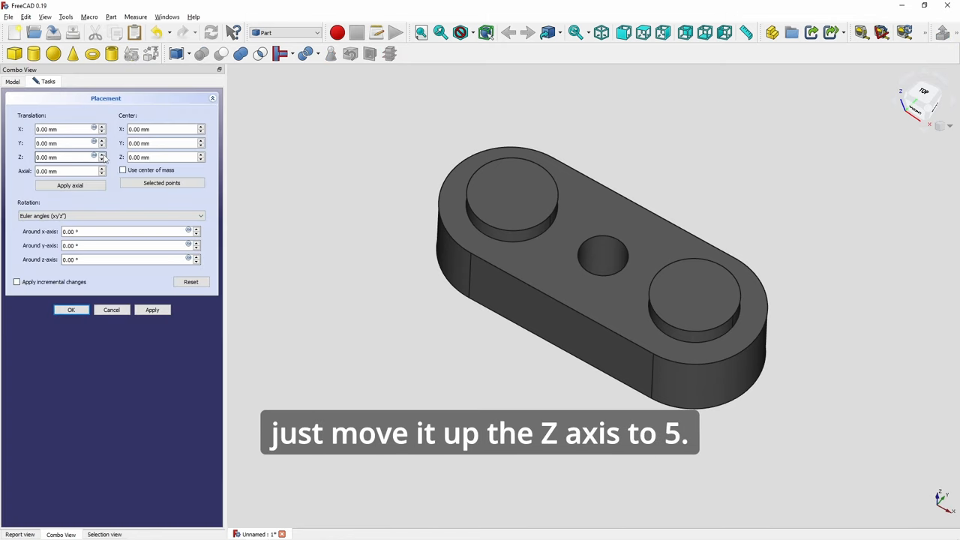
type("5")
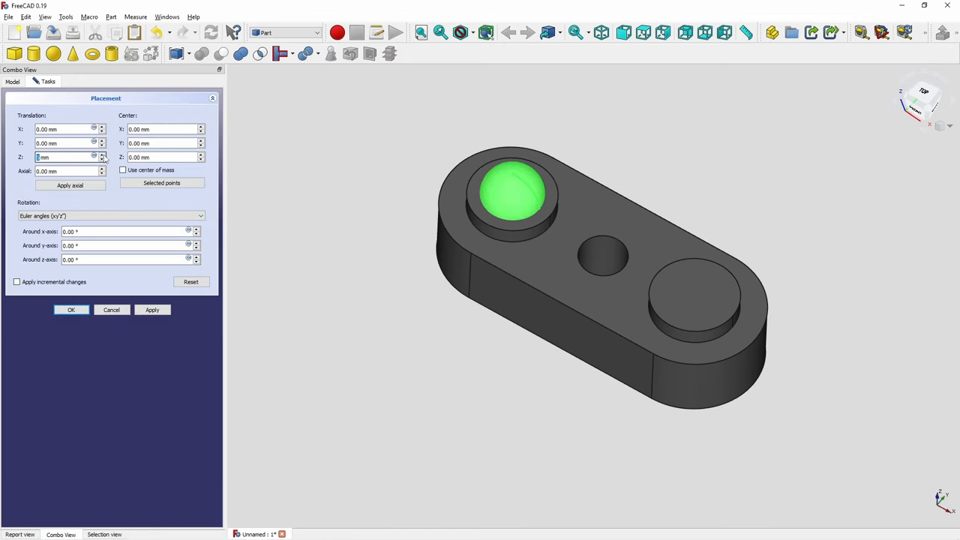
left_click(71, 310)
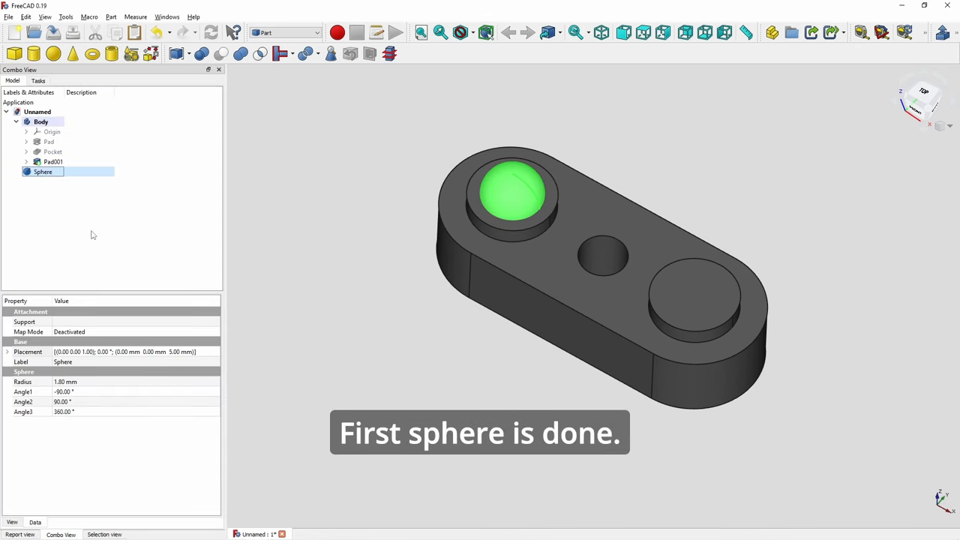
Copy-paste the sphere and set Sphere001's X translation to 12 mm for the right boss.
key("ctrl+c")
key("ctrl+v")
left_click(48, 182)
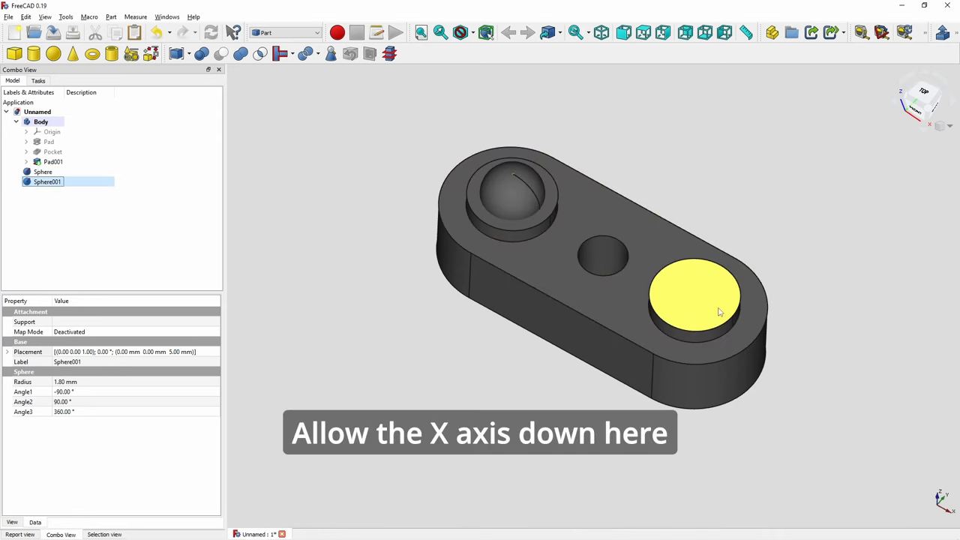
left_click(209, 353)
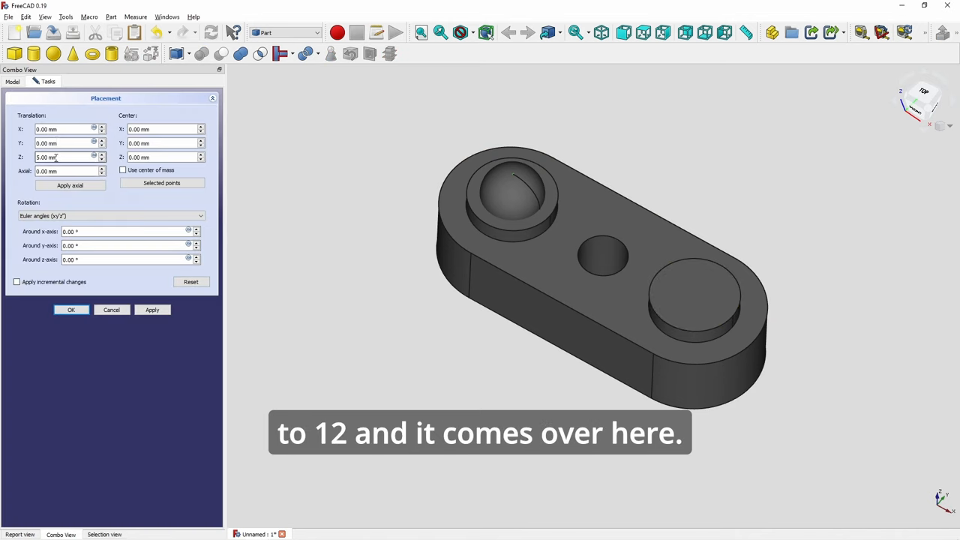
left_click_drag(67, 129, 17, 128)
type("12")
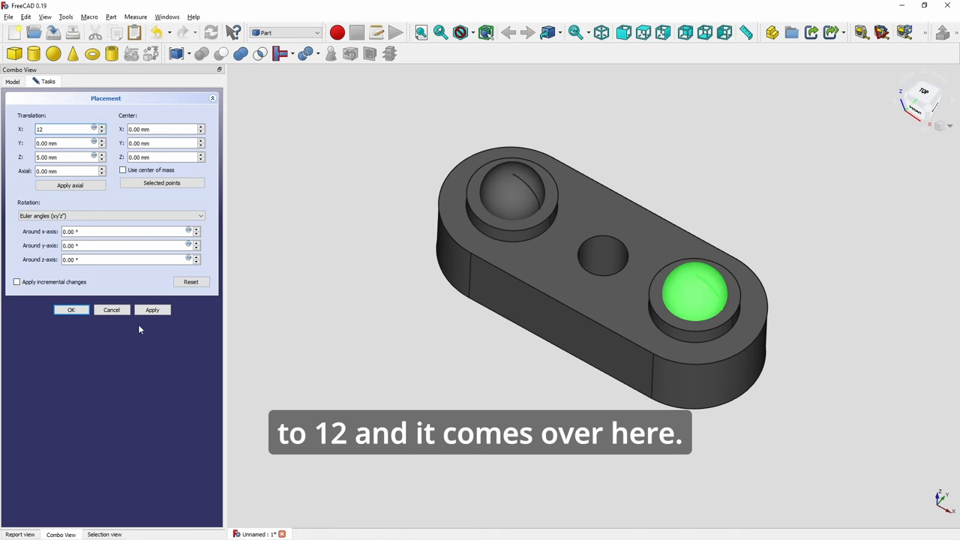
left_click(76, 311)
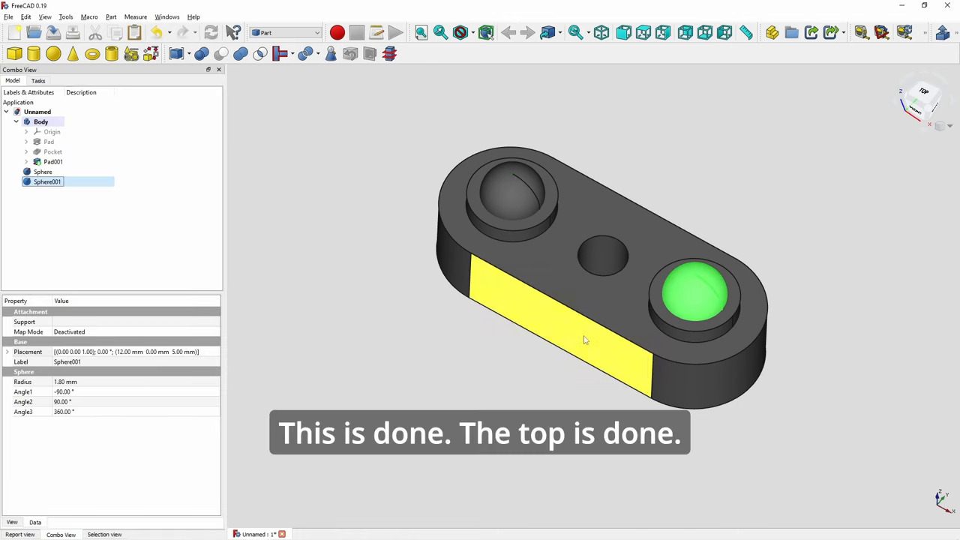
scroll(580, 349, "down", 1)
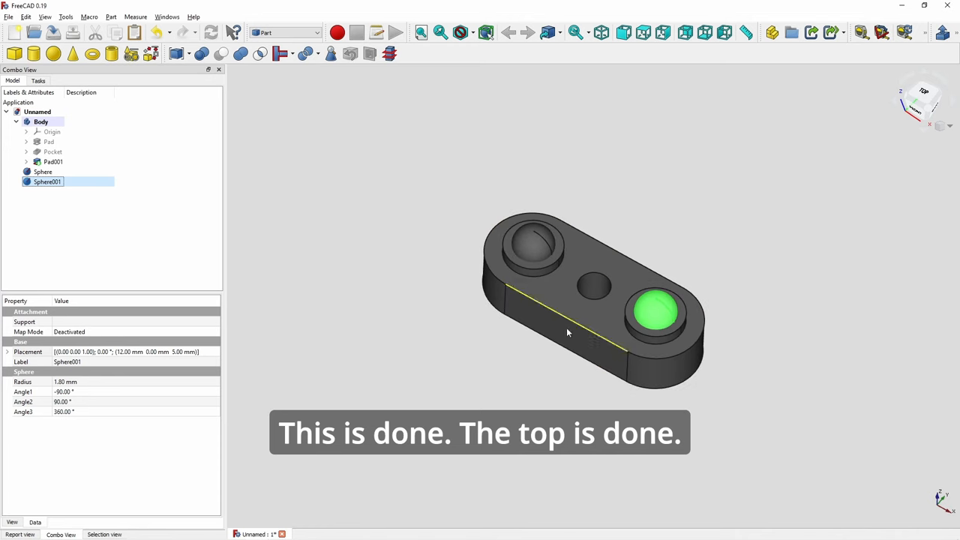
middle_click_drag(562, 365, 597, 176)
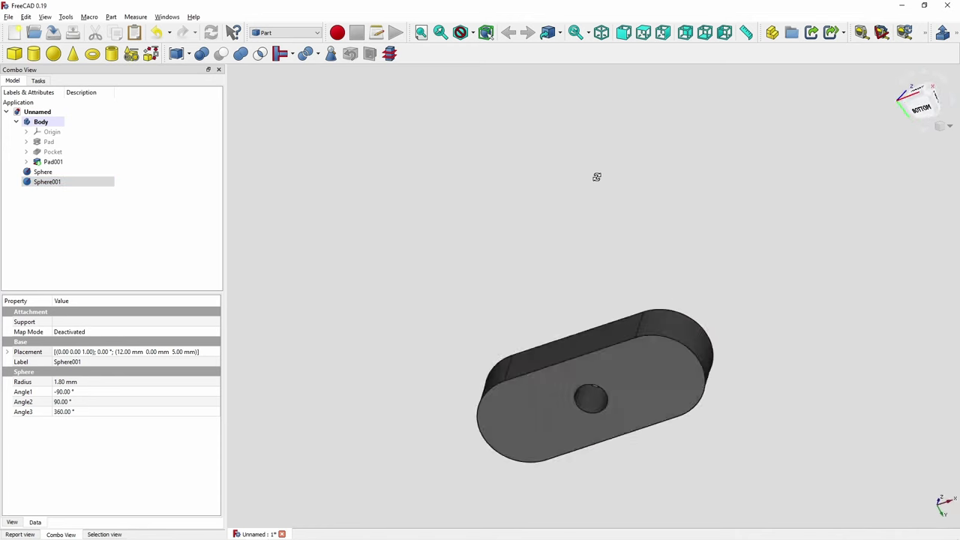
Select the knob's bottom face and create a new Part Design sketch on it.
left_click(520, 424)
left_click(503, 401)
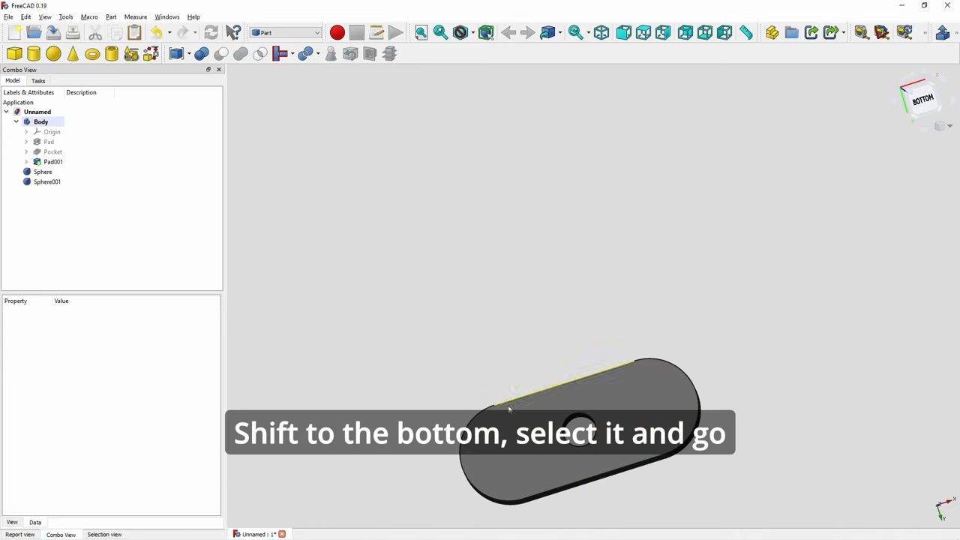
left_click(516, 419)
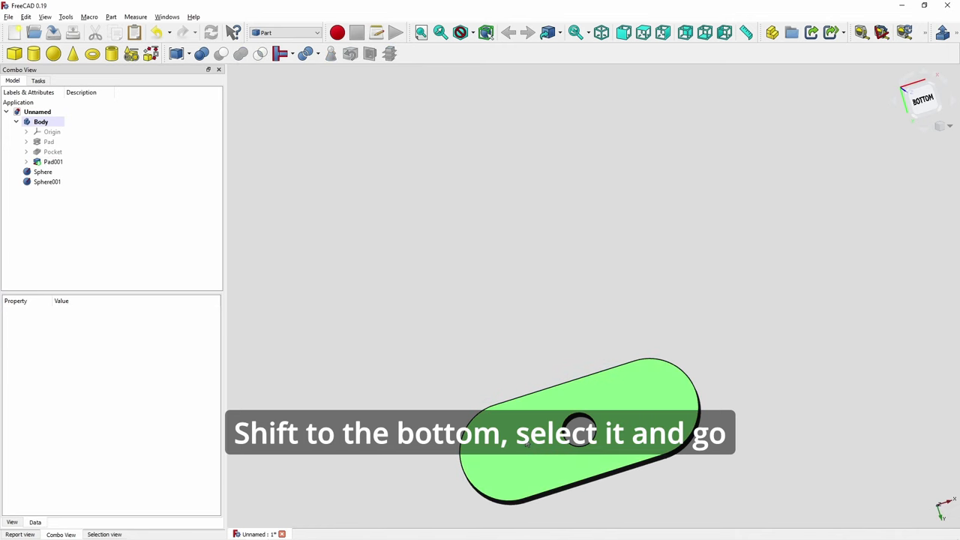
left_click(285, 32)
left_click(274, 114)
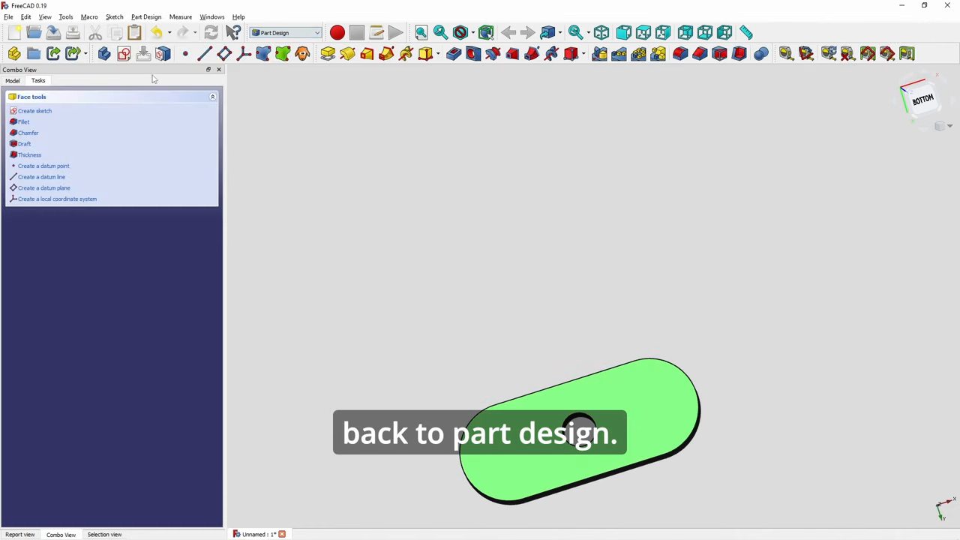
left_click(125, 53)
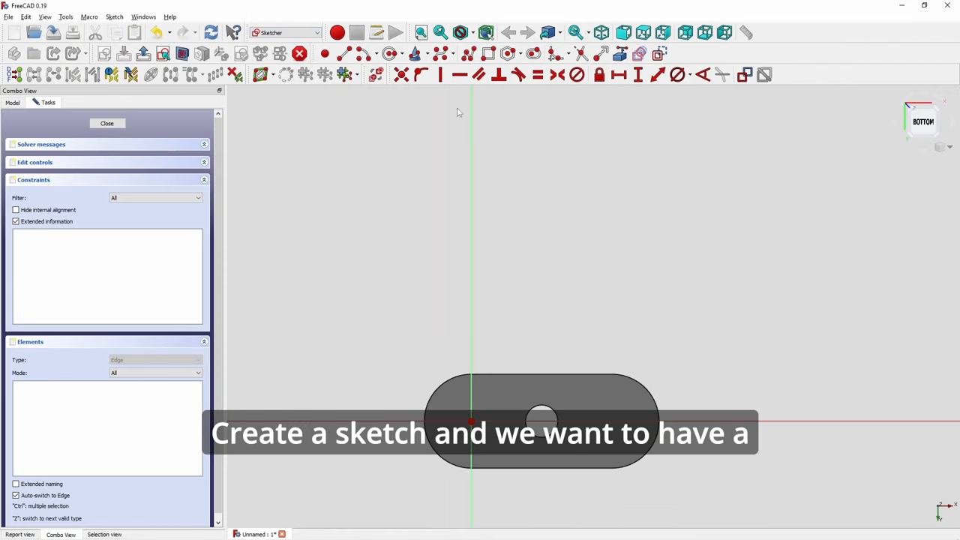
Draw a circle centred on the hole and start its diameter constraint.
left_click(390, 54)
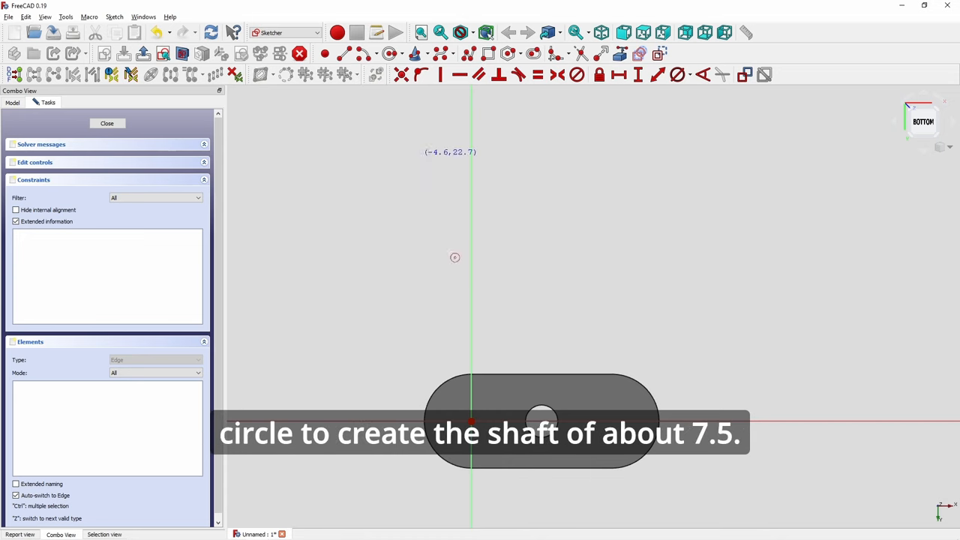
left_click(542, 418)
left_click(570, 450)
scroll(570, 450, "up", 2)
scroll(525, 375, "up", 1)
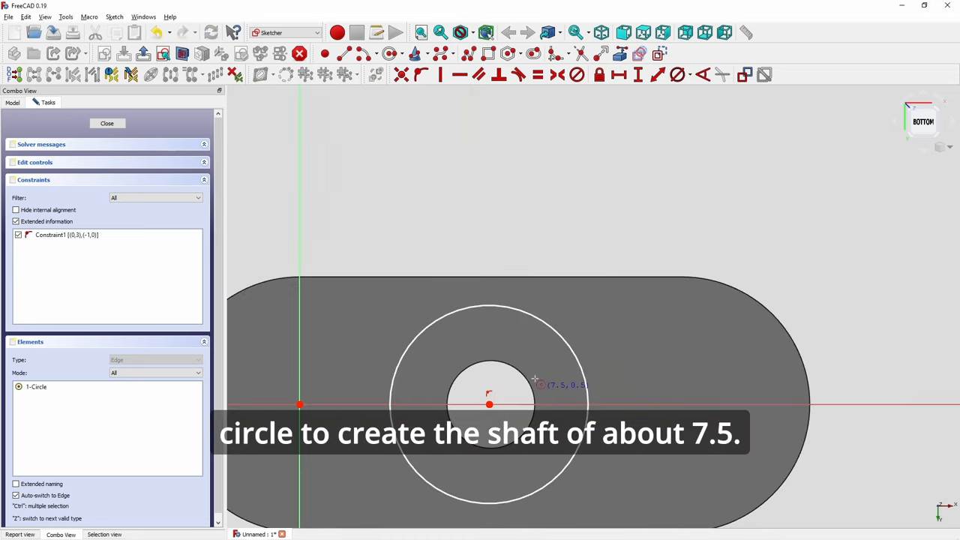
left_click(561, 332)
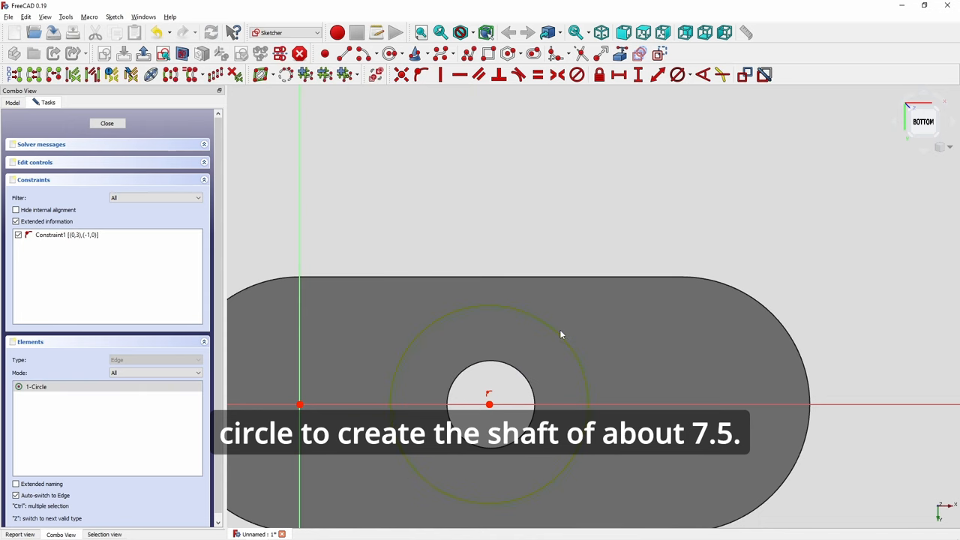
left_click(678, 74)
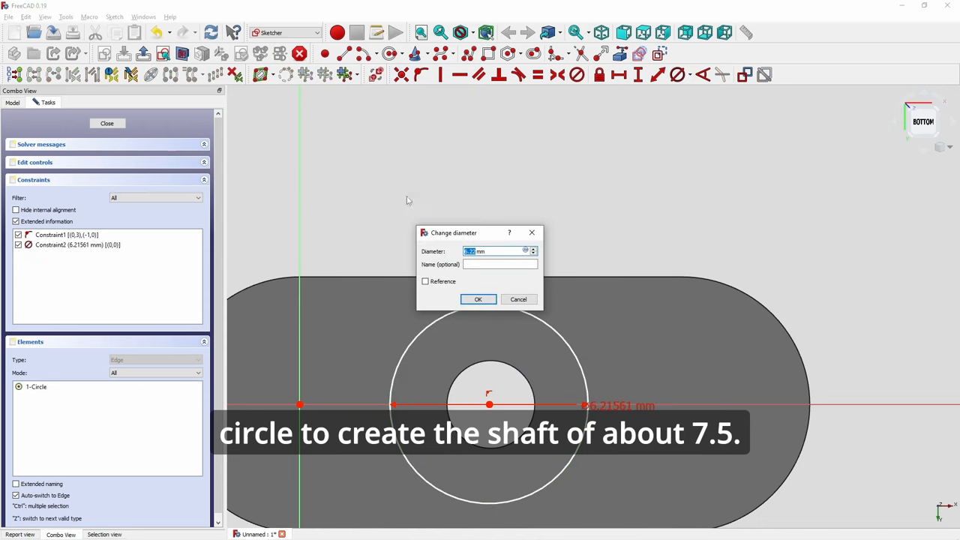
key("alt+Tab")
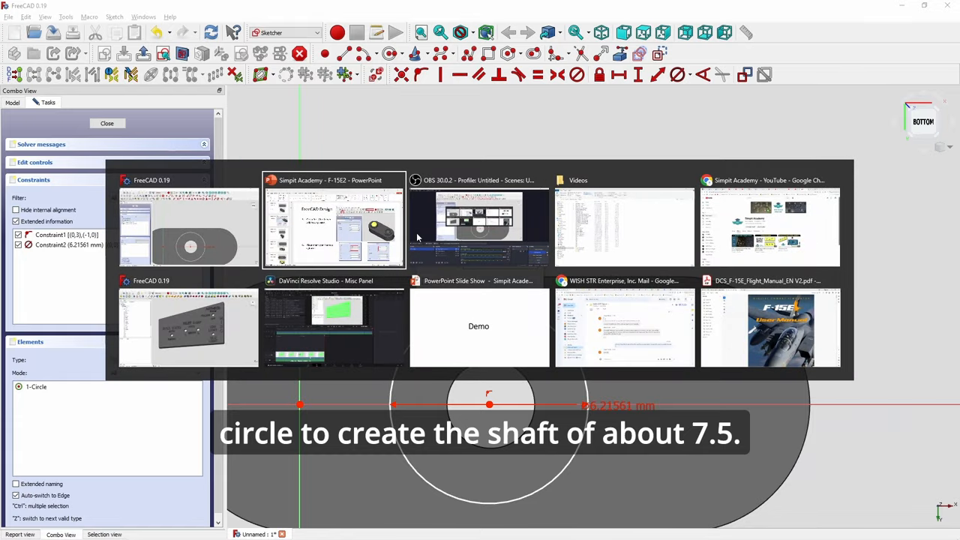
scroll(533, 249, "up", 1)
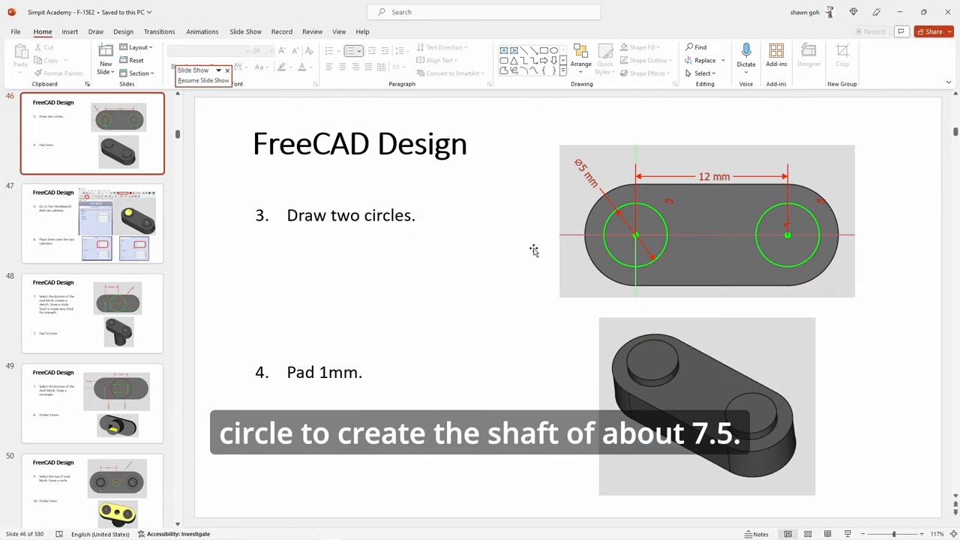
scroll(534, 249, "down", 2)
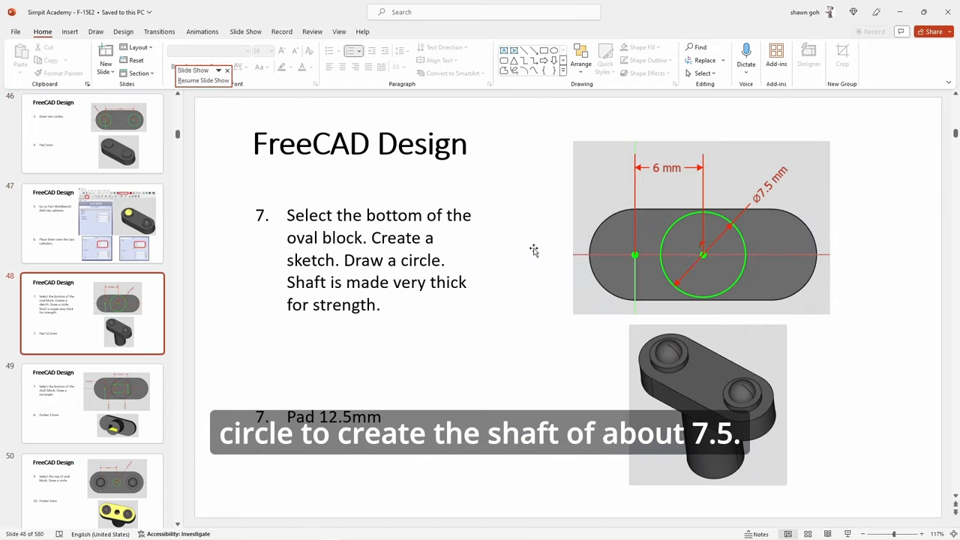
key("alt+Tab")
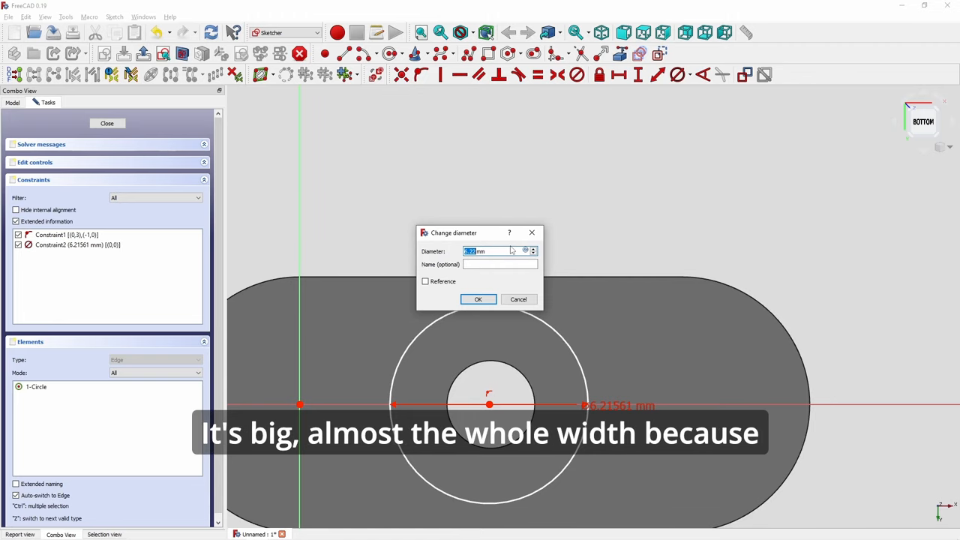
type("5")
Fix the circle's diameter at 7.5 mm, dismissing a redundant duplicate constraint.
key("Return")
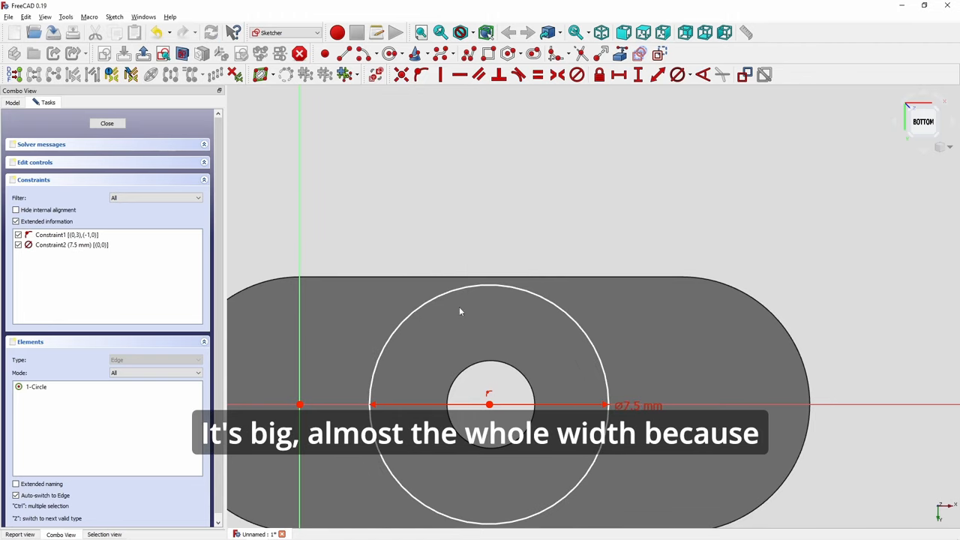
middle_click_drag(453, 343, 453, 276)
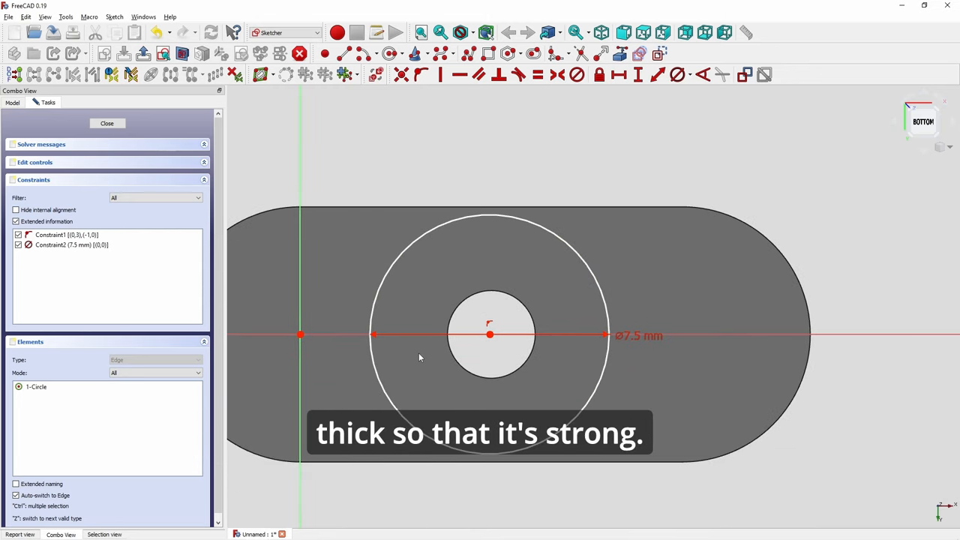
left_click(400, 258)
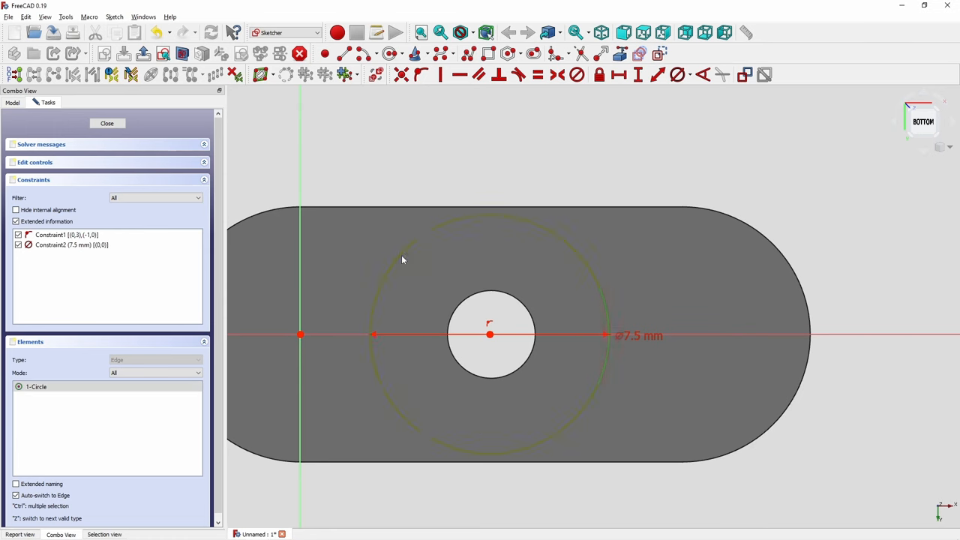
left_click(677, 75)
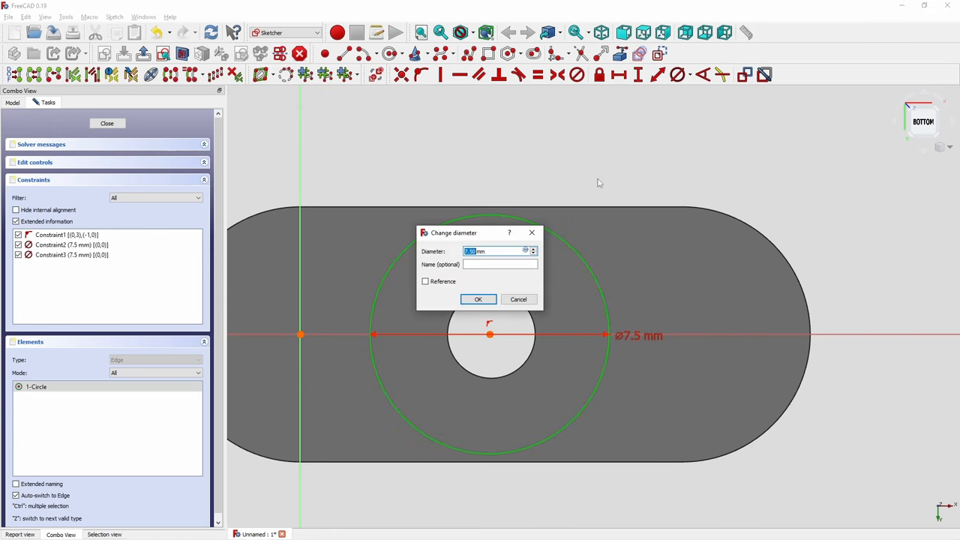
key("Return")
left_click(547, 286)
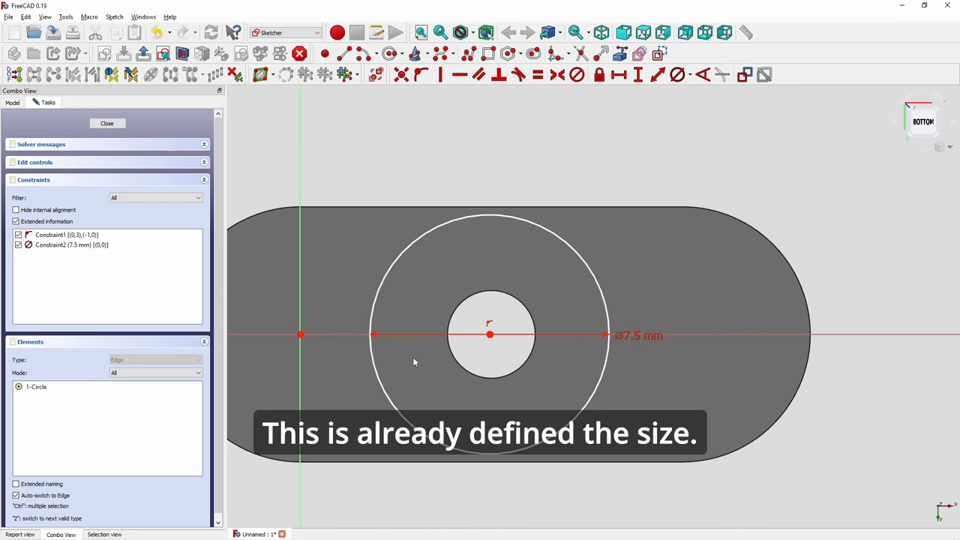
Constrain the circle centre 6 mm horizontally from the sketch origin.
left_click(301, 336)
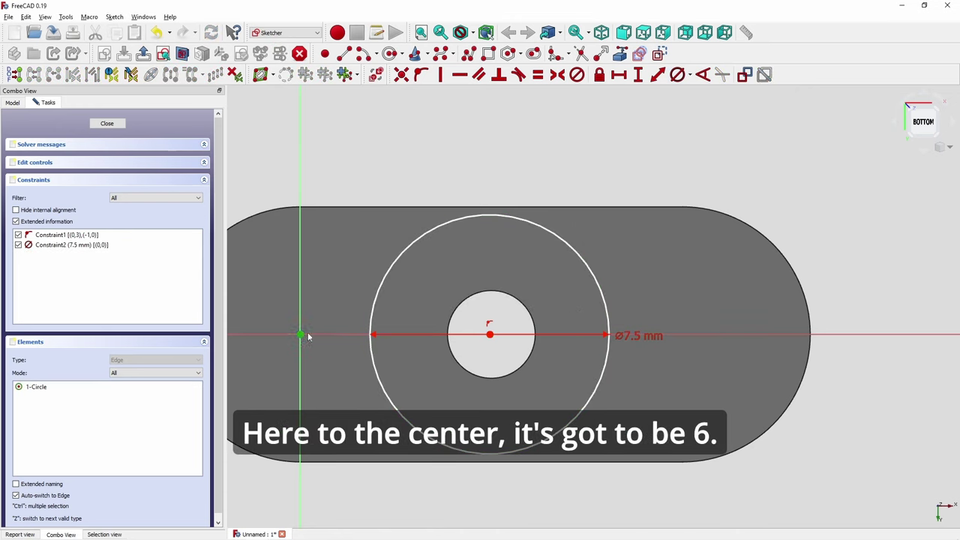
left_click(489, 335)
left_click(618, 75)
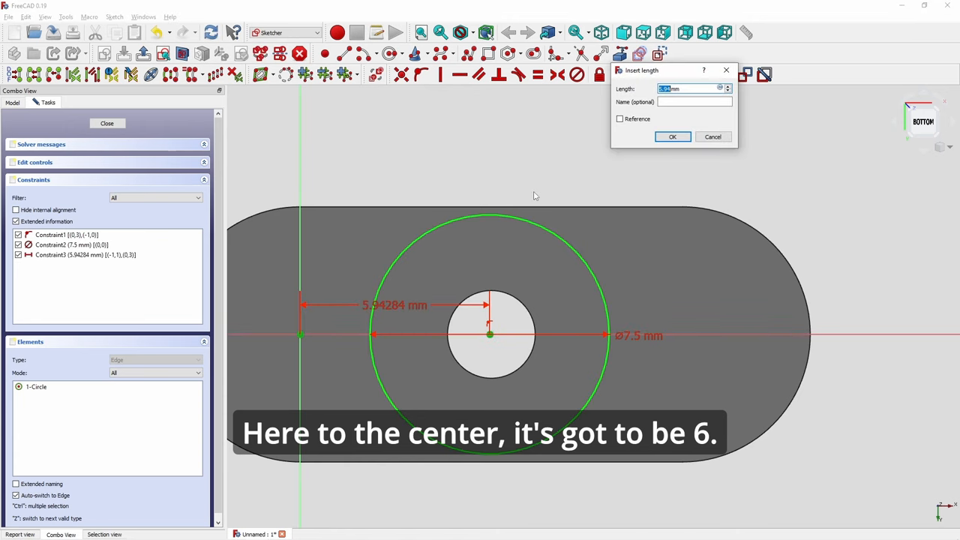
type("6")
key("Return")
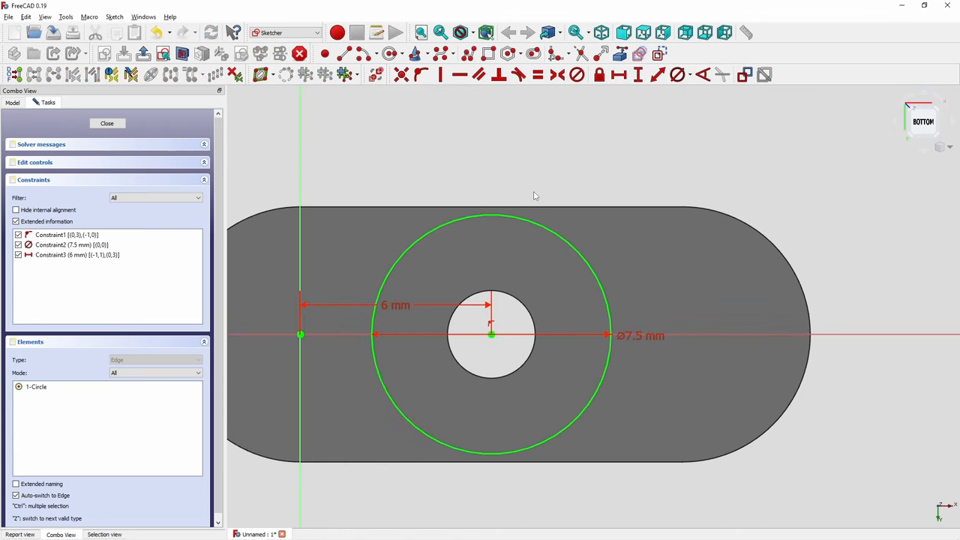
Close the underside sketch and pad the 7.5 mm circle into a 12.5 mm shaft.
left_click(107, 123)
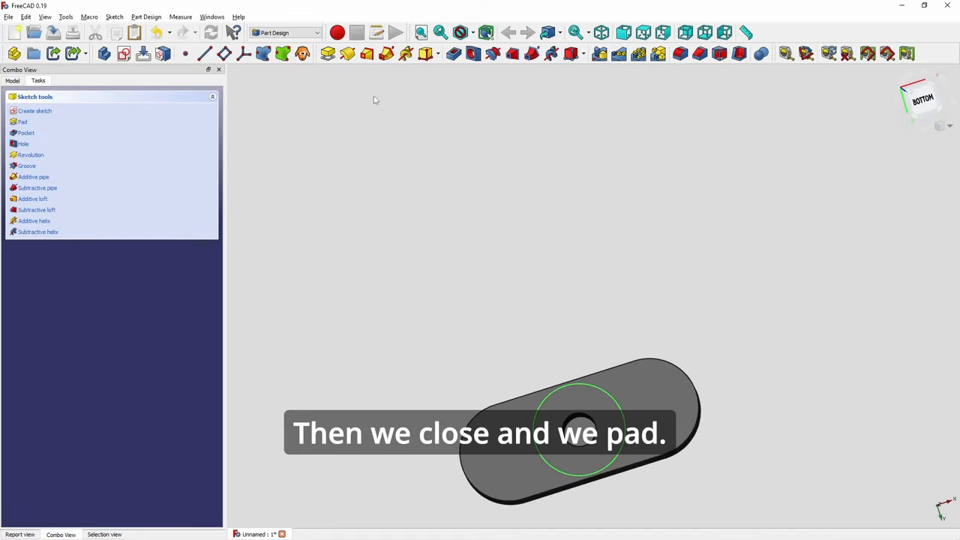
left_click(328, 54)
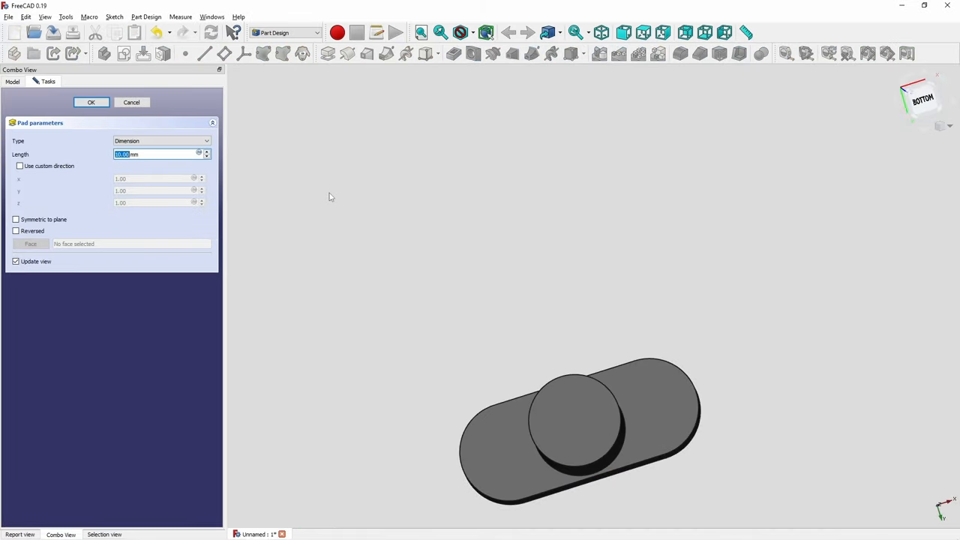
type("12.5")
key("Return")
scroll(672, 295, "down", 3)
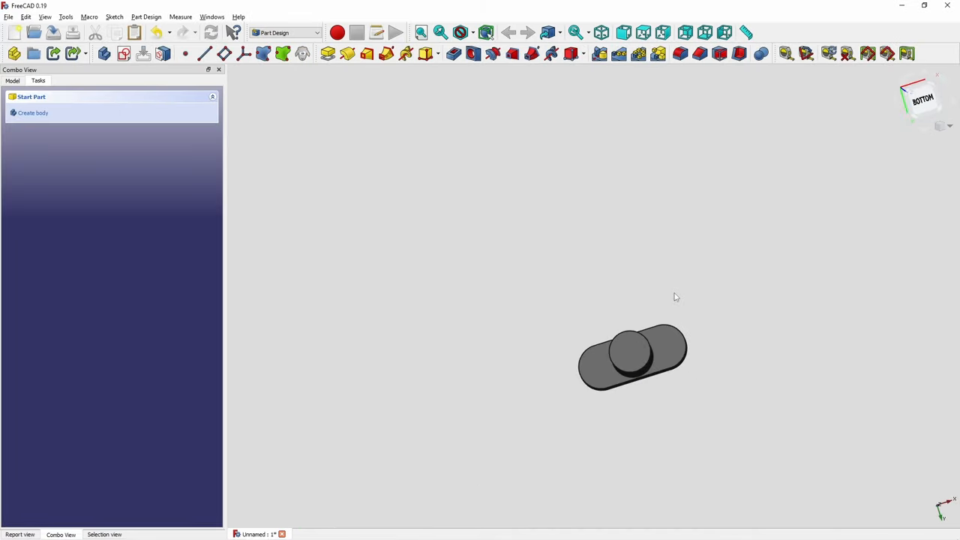
middle_click_drag(672, 295, 667, 262)
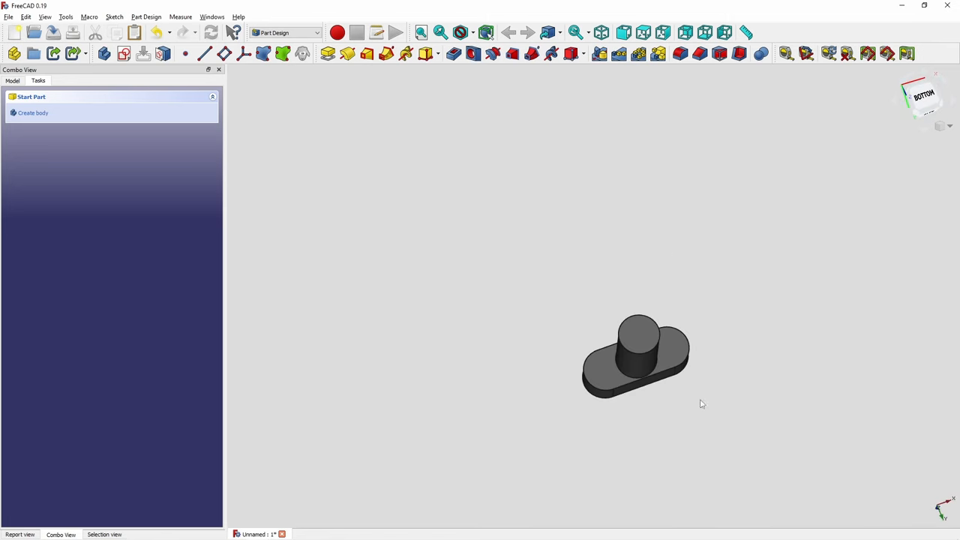
scroll(675, 367, "up", 3)
Create a sketch on the shaft's end face and draw a rectangle inside the circle.
left_click(596, 315)
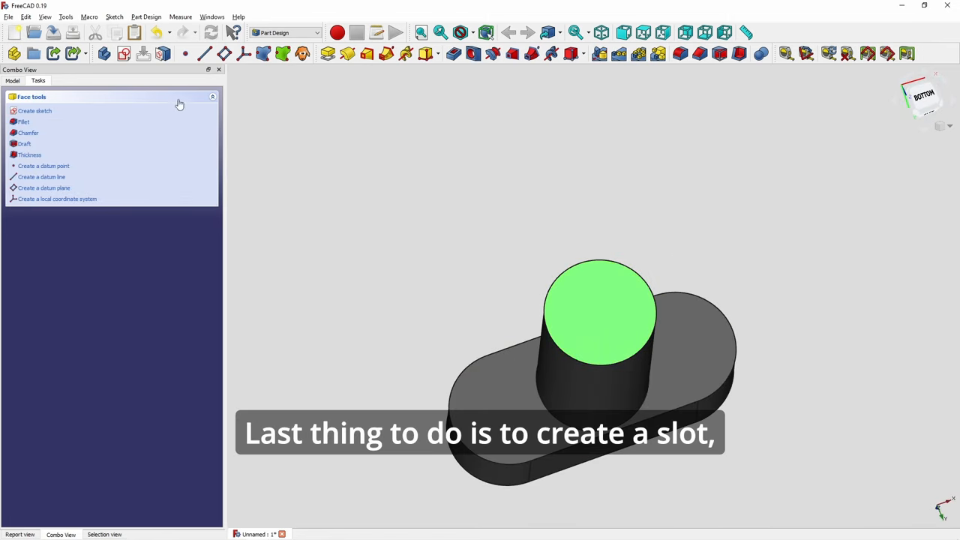
left_click(124, 54)
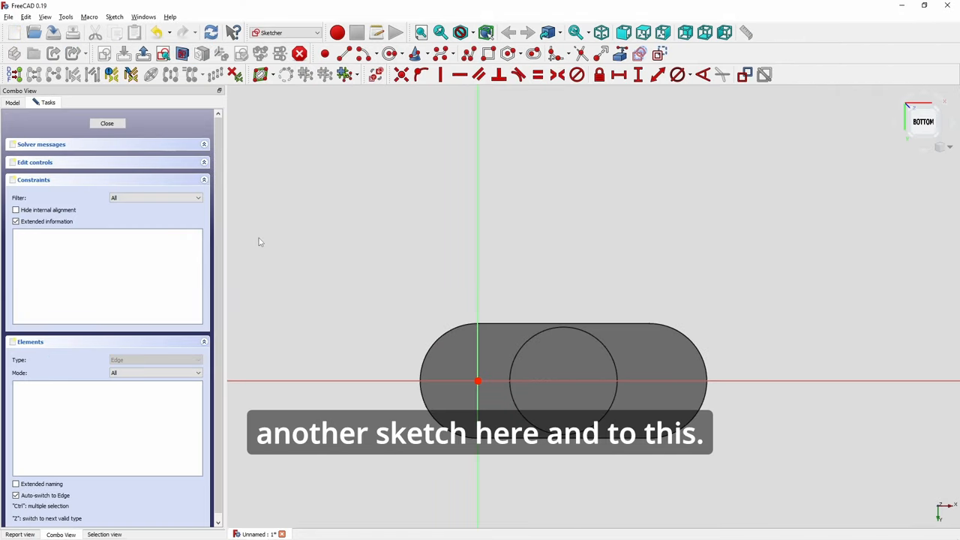
left_click(488, 54)
scroll(562, 367, "up", 3)
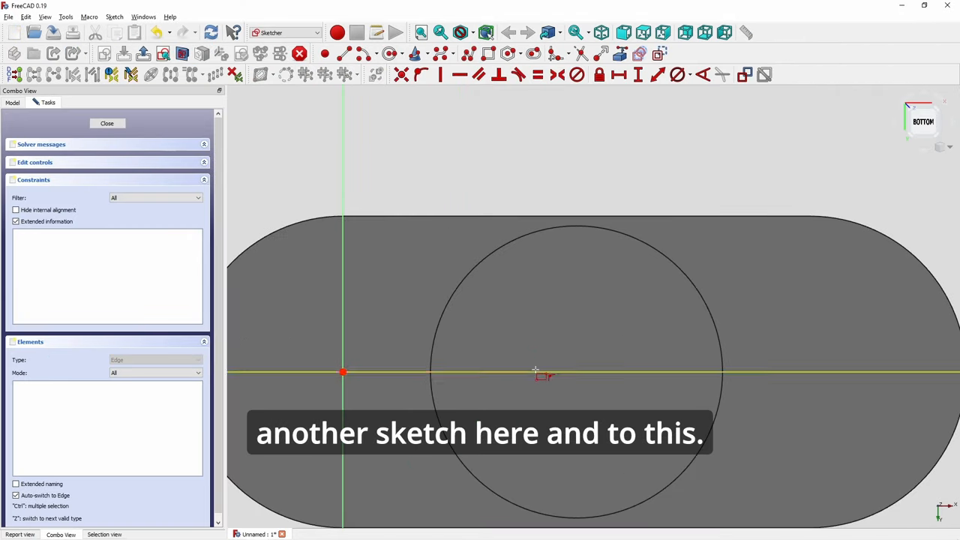
left_click(491, 340)
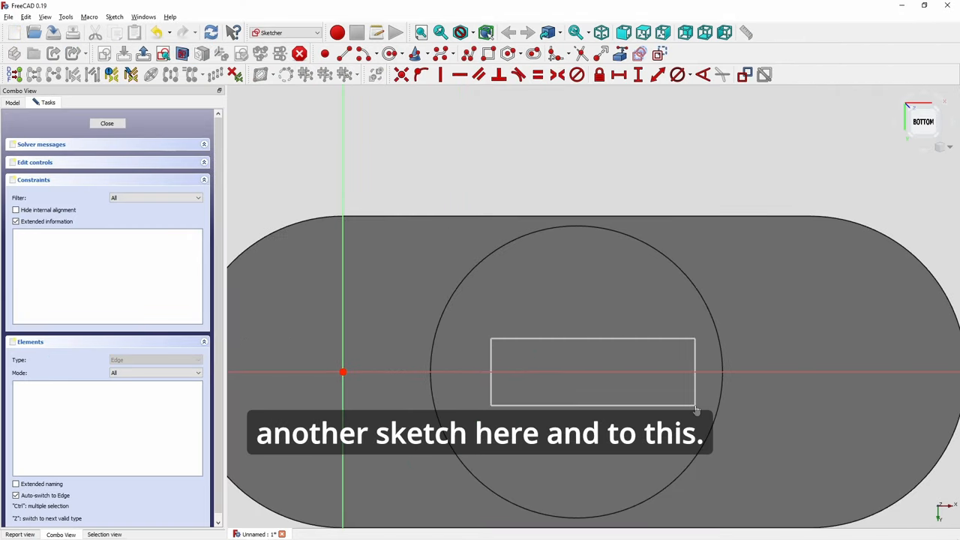
left_click(696, 405)
key("alt+Tab")
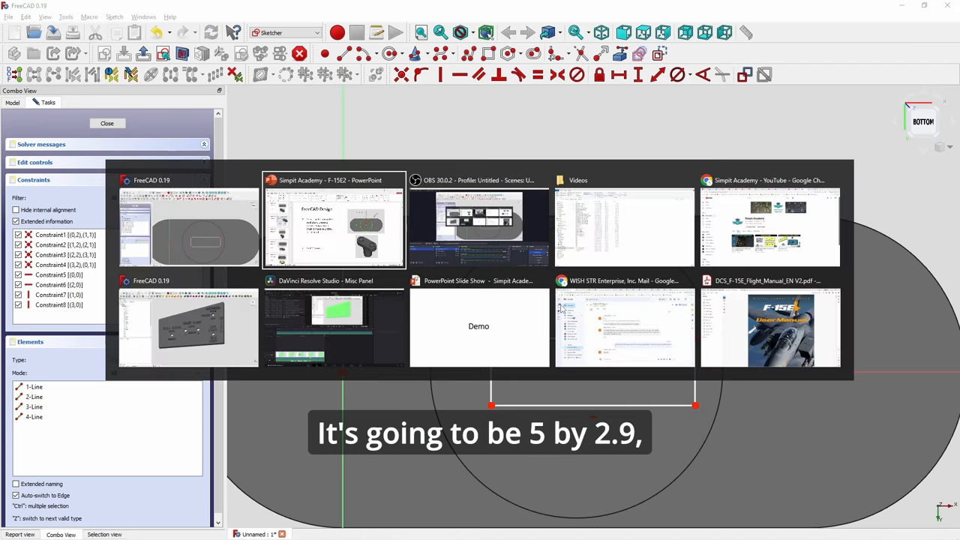
key("Page_Down")
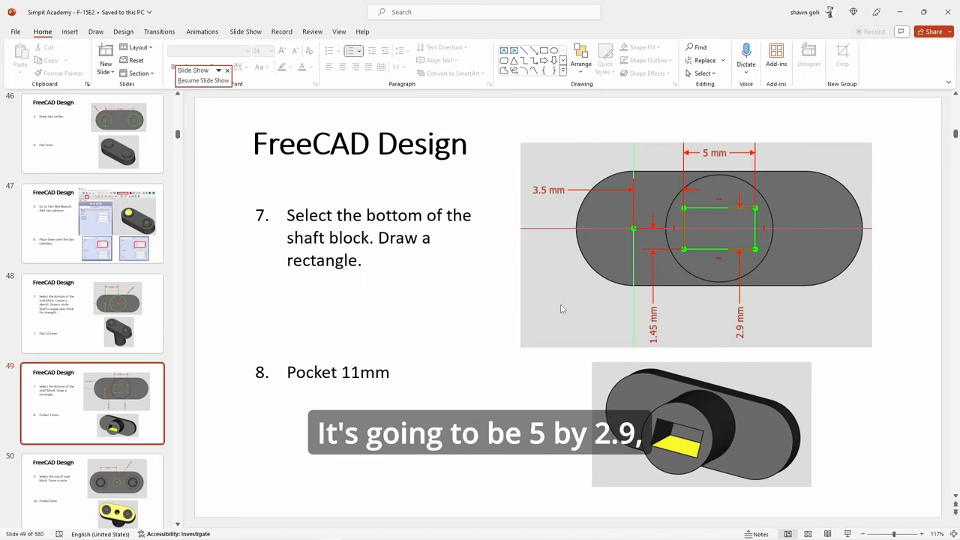
Dimension the rectangle 5 mm wide and 2.9 mm tall.
key("alt+Tab")
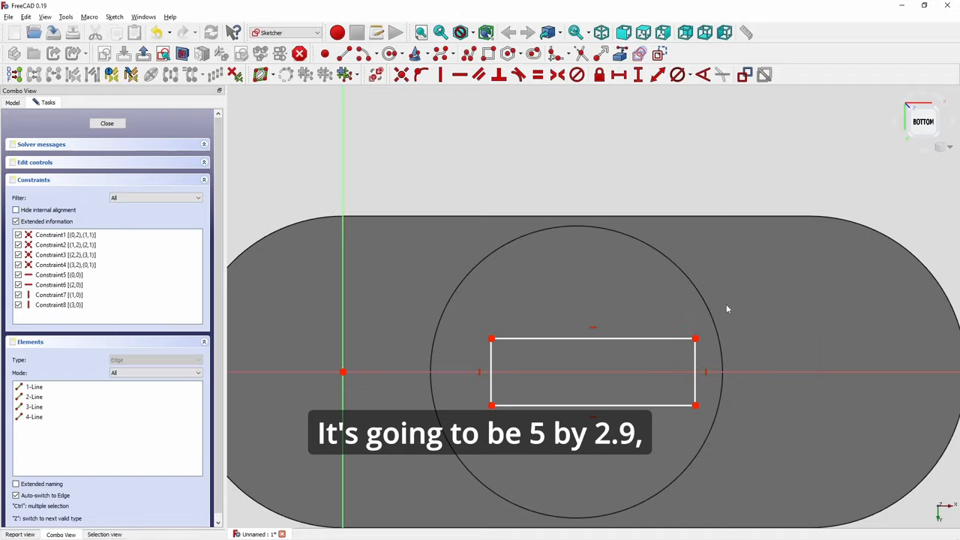
left_click(570, 339)
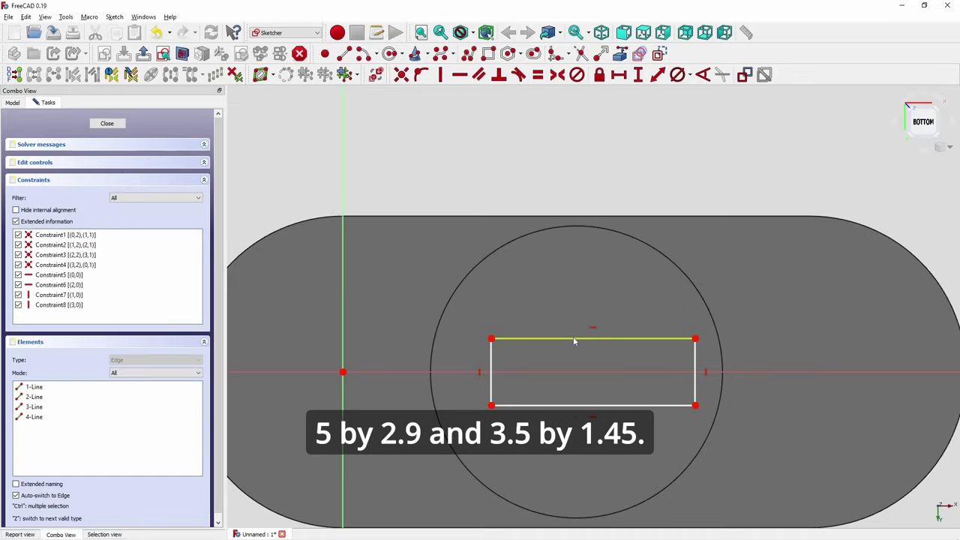
left_click(618, 74)
type("5.24")
key("Return")
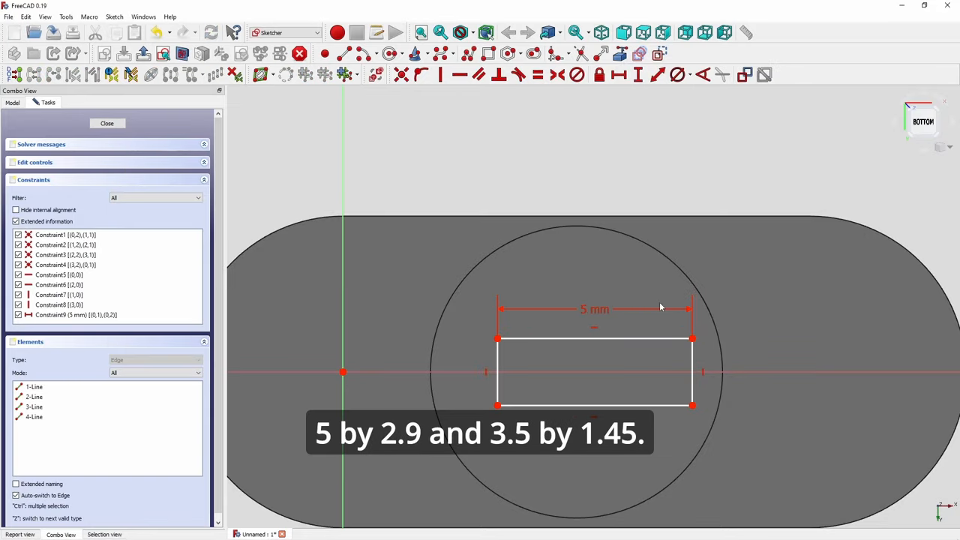
left_click(691, 371)
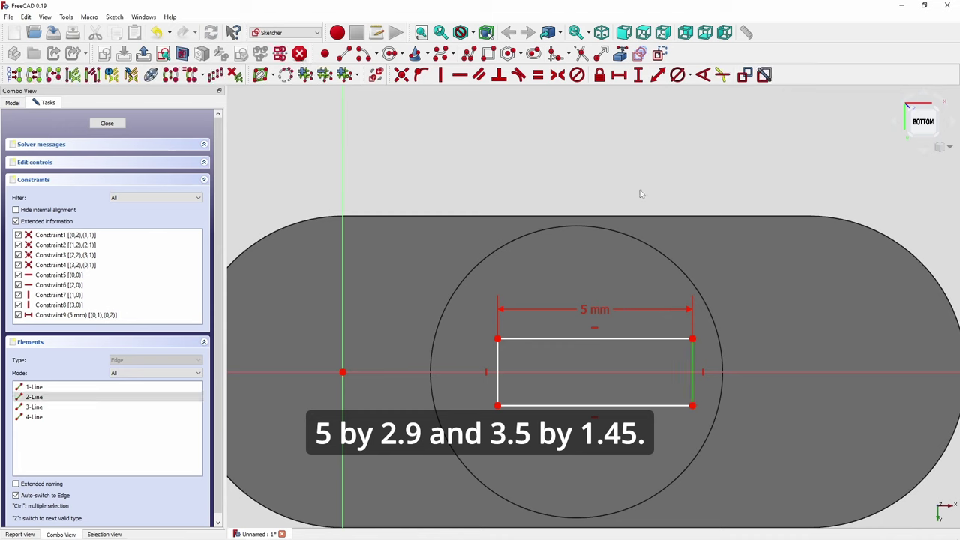
left_click(638, 74)
type("2.9")
key("Return")
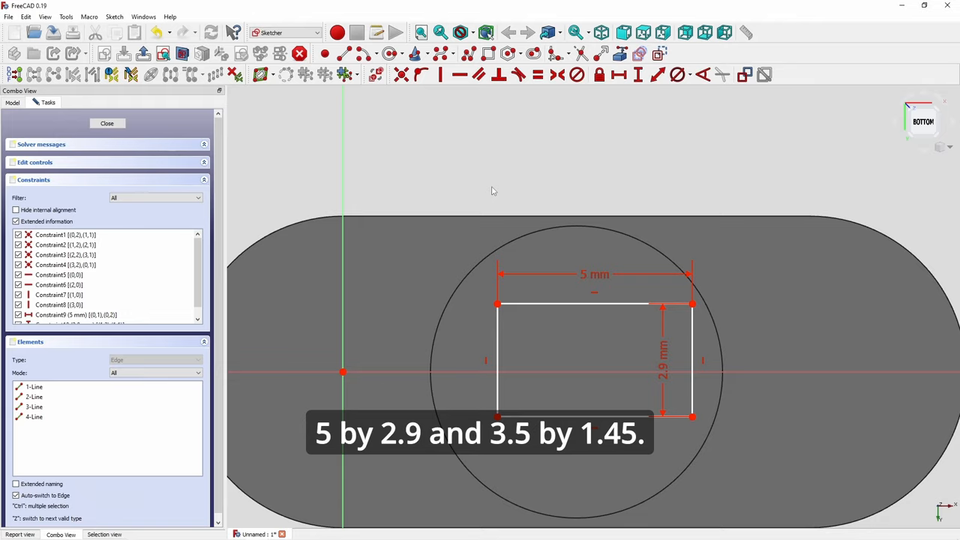
Set the rectangle's corner 3.5 mm horizontally from the origin.
key("alt+Tab")
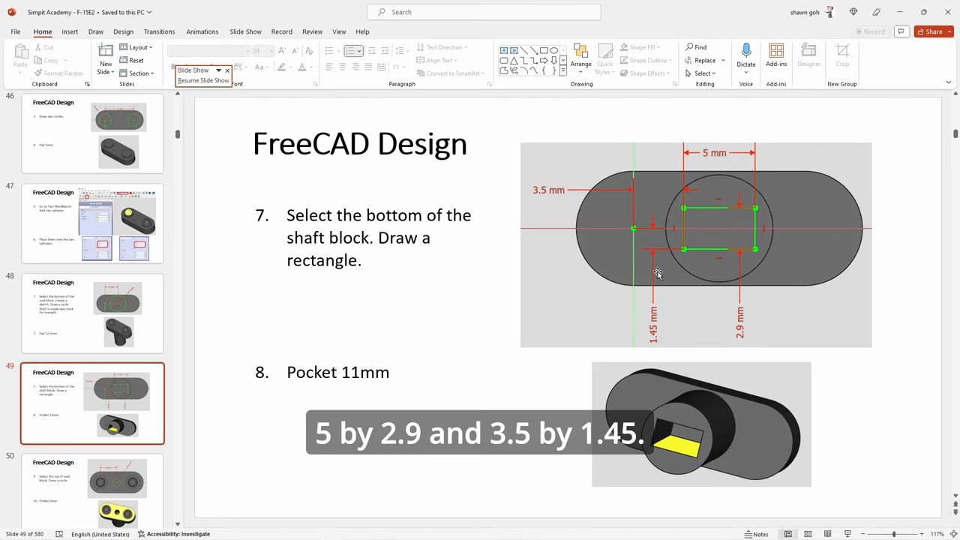
key("alt+Tab")
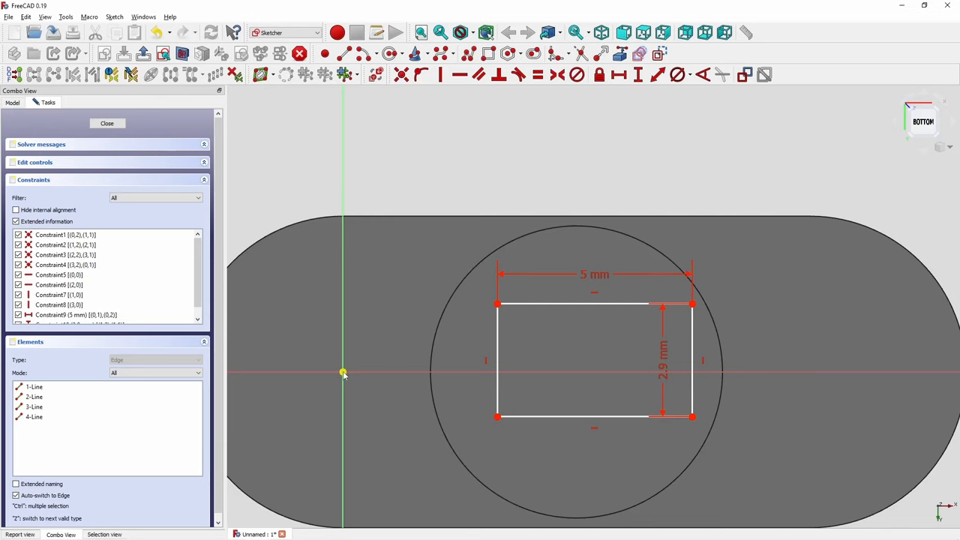
left_click(342, 374)
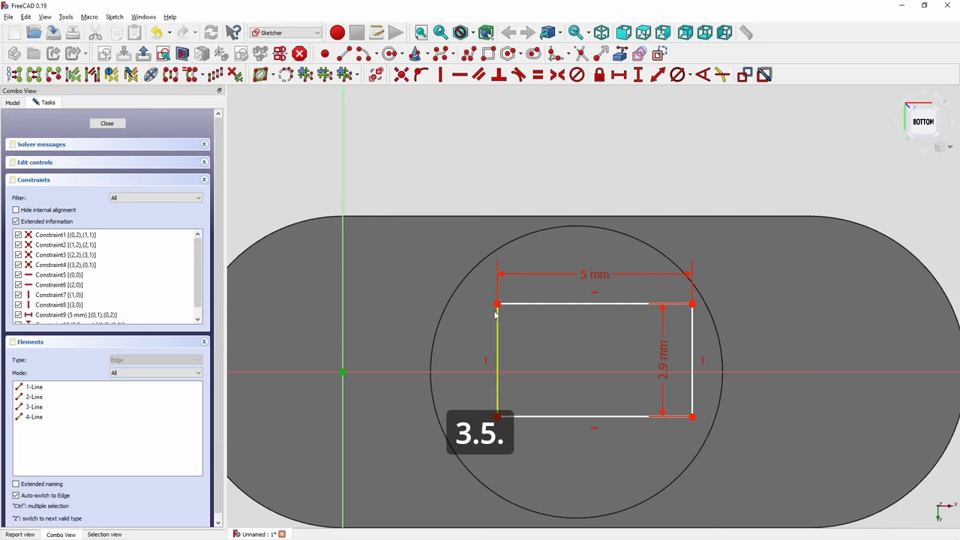
left_click(498, 306)
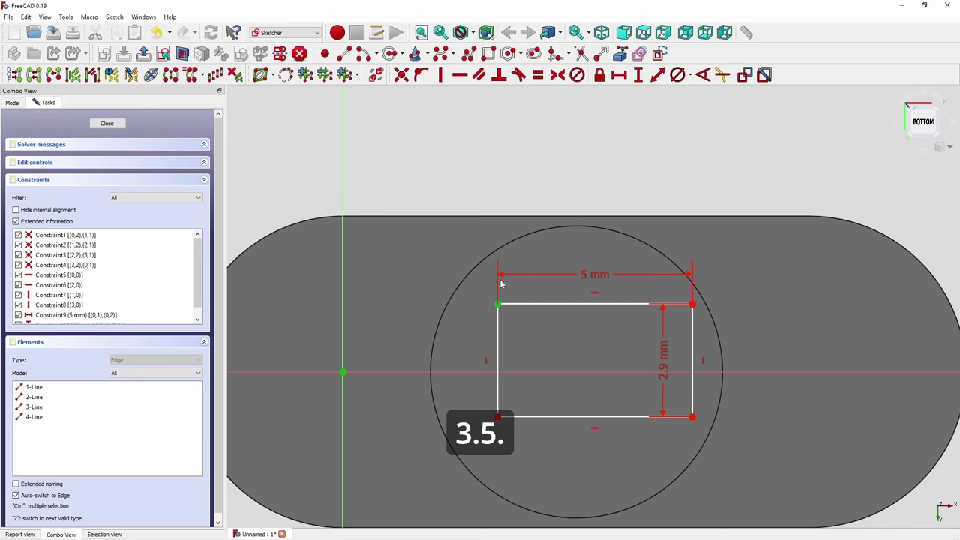
left_click(620, 75)
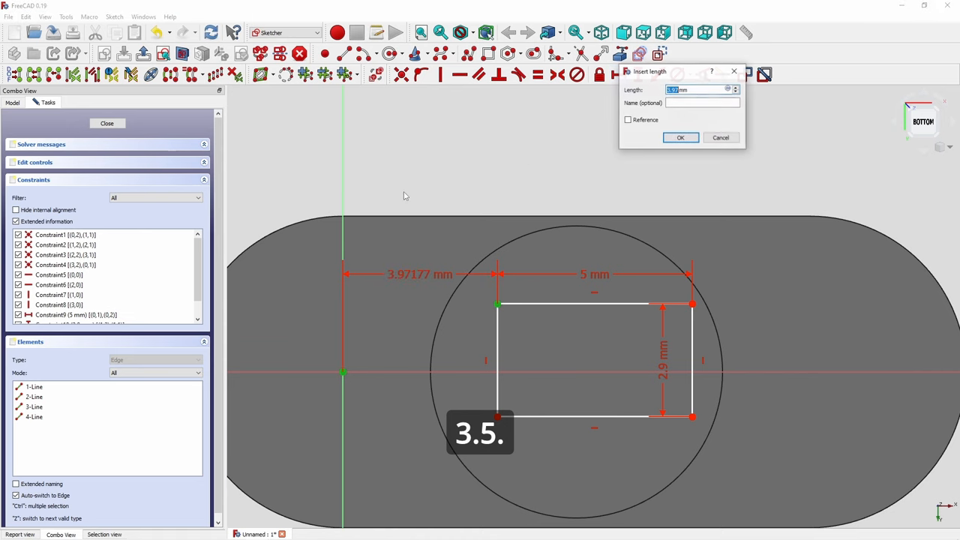
type("3.5")
key("Return")
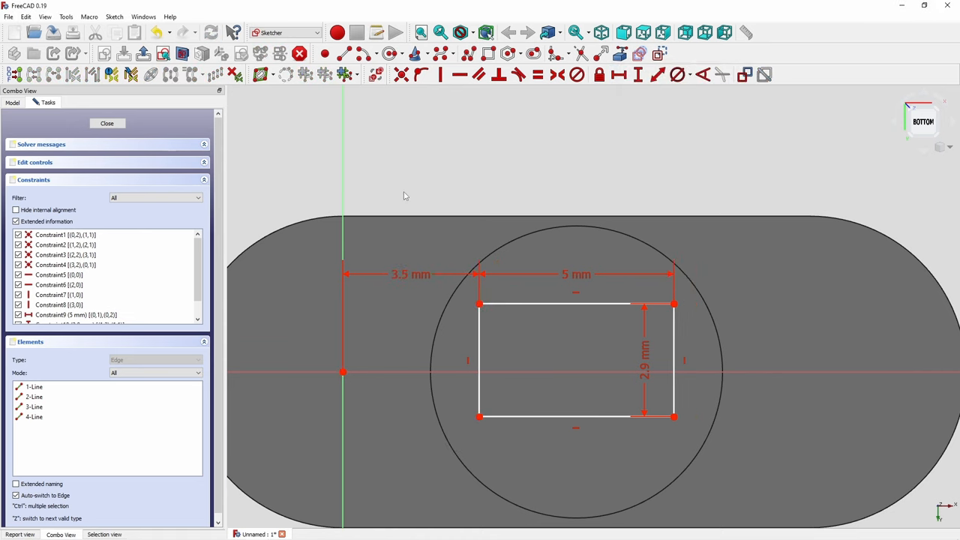
Make the rectangle symmetric about the sketch's horizontal axis.
key("alt+Tab")
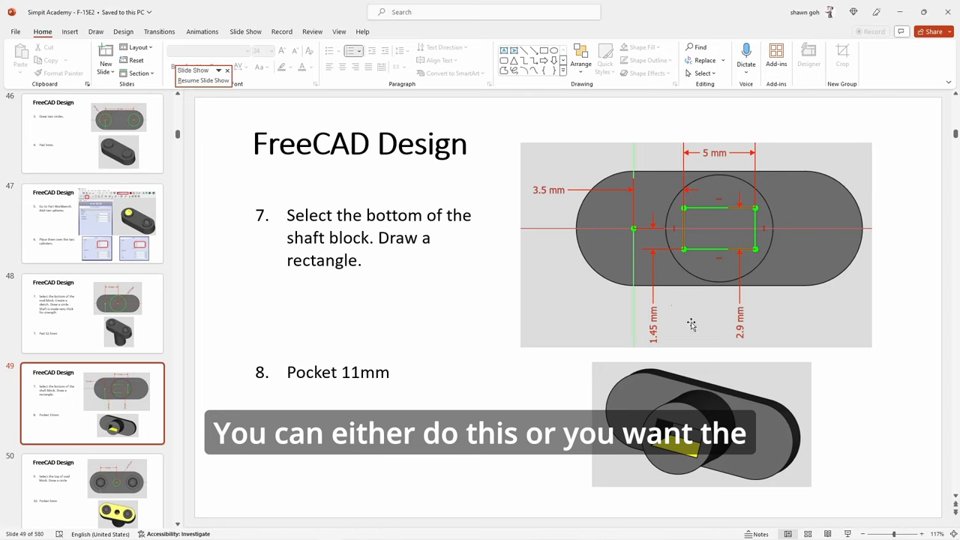
key("alt+Tab")
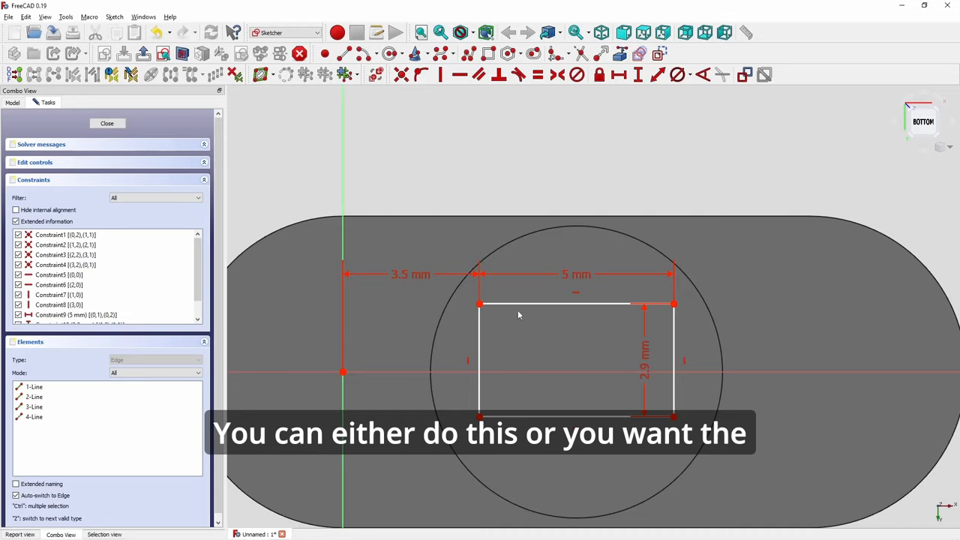
left_click_drag(505, 304, 495, 315)
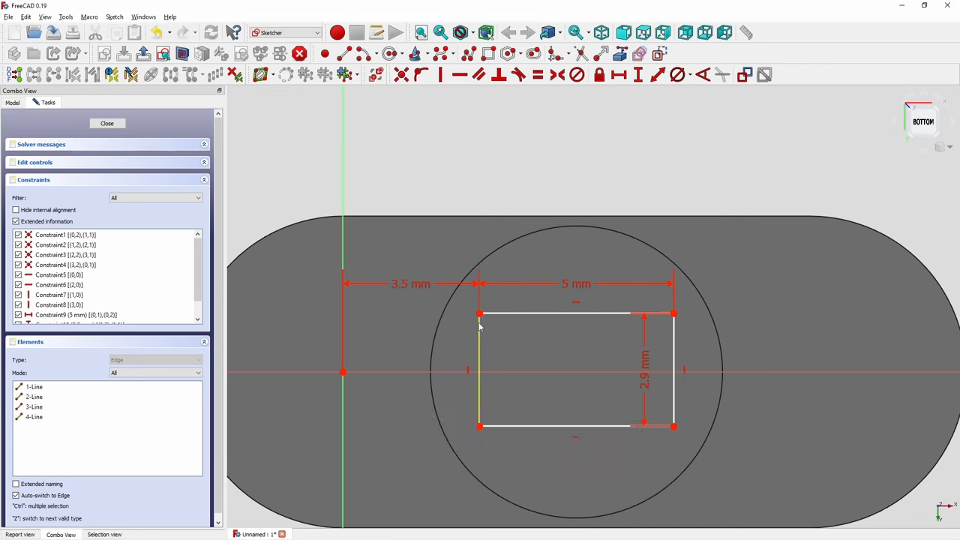
left_click(480, 315)
left_click(393, 372)
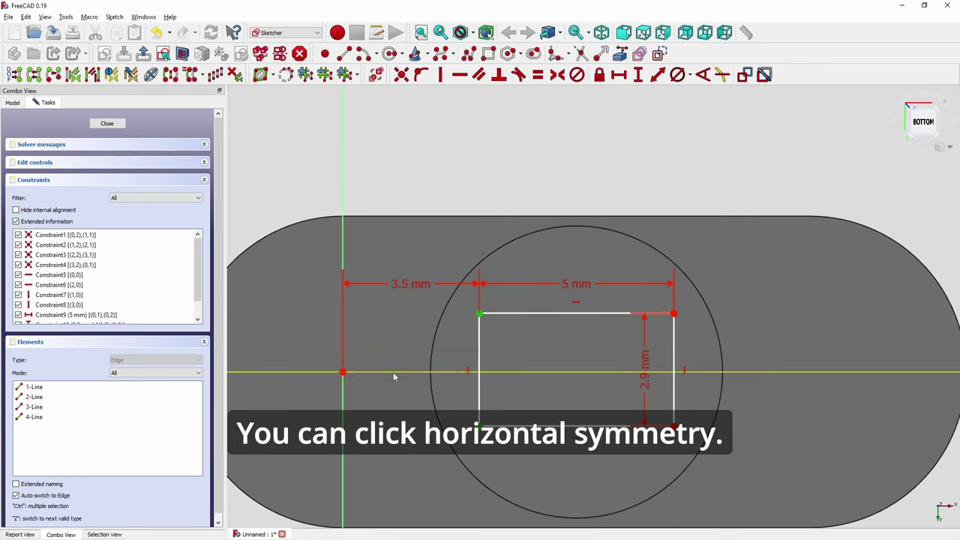
left_click(557, 74)
scroll(588, 353, "down", 2)
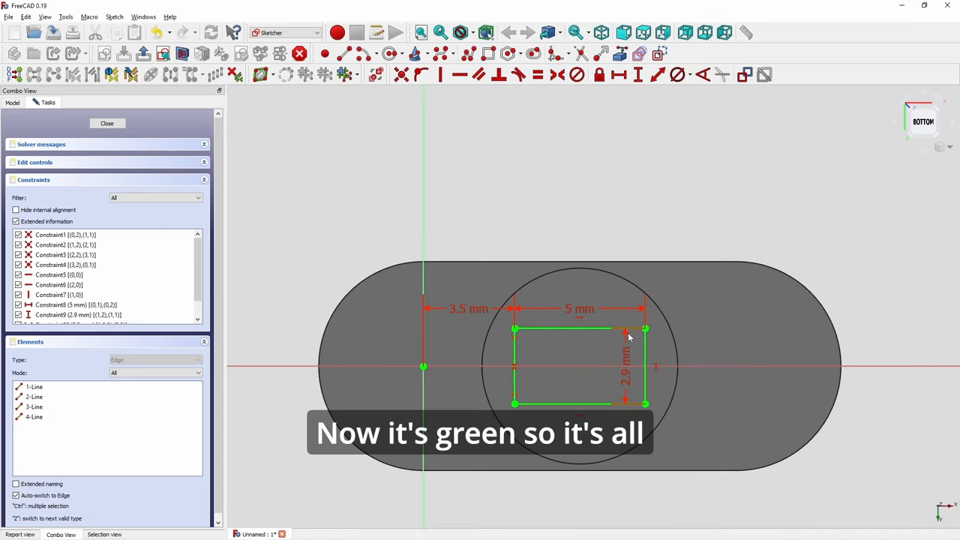
Close the sketch and pocket the rectangle 11 mm into the shaft end.
left_click(107, 123)
key("alt+Tab")
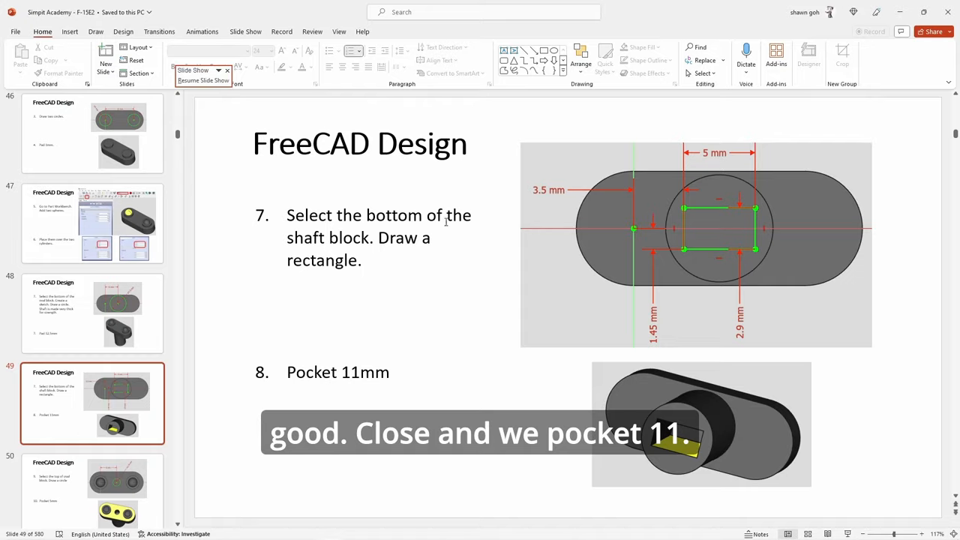
key("alt+Tab")
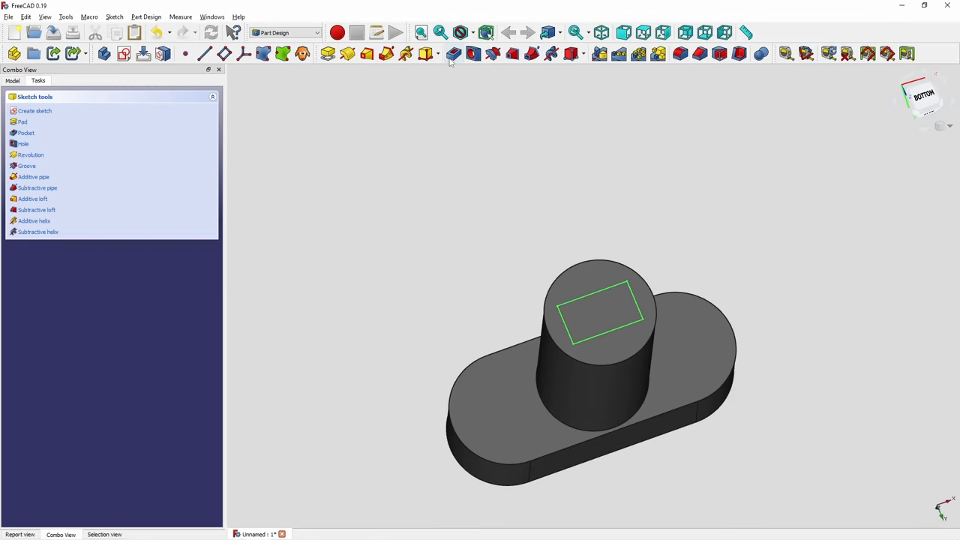
left_click(472, 53)
type("11mm")
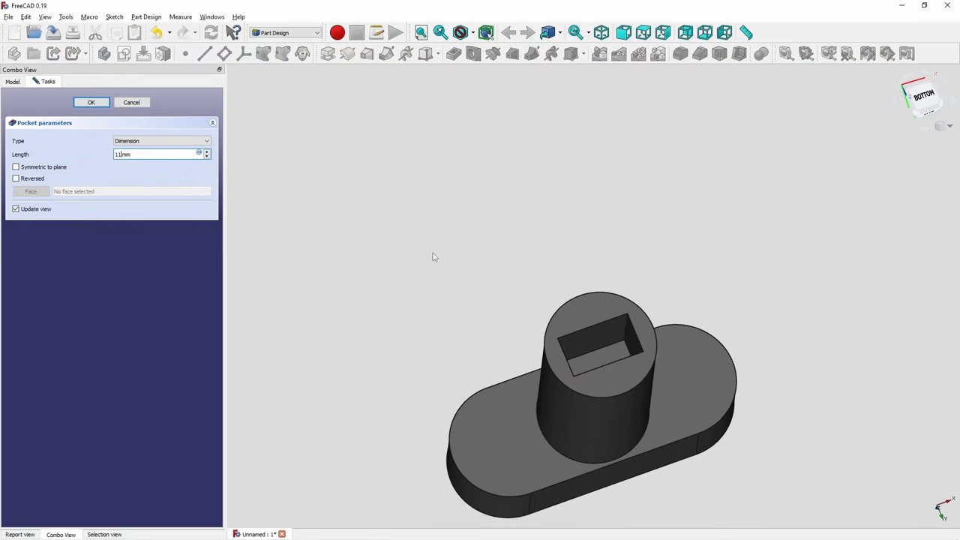
type("1")
key("Return")
scroll(586, 295, "down", 3)
mouse_move(586, 295)
middle_mouse_down()
mouse_move(607, 367)
mouse_move(679, 448)
middle_mouse_up()
scroll(608, 352, "up", 5)
scroll(585, 225, "down", 4)
Inspect the finished knob and expand its feature tree to show the pads' sketches.
middle_click_drag(570, 203, 600, 273)
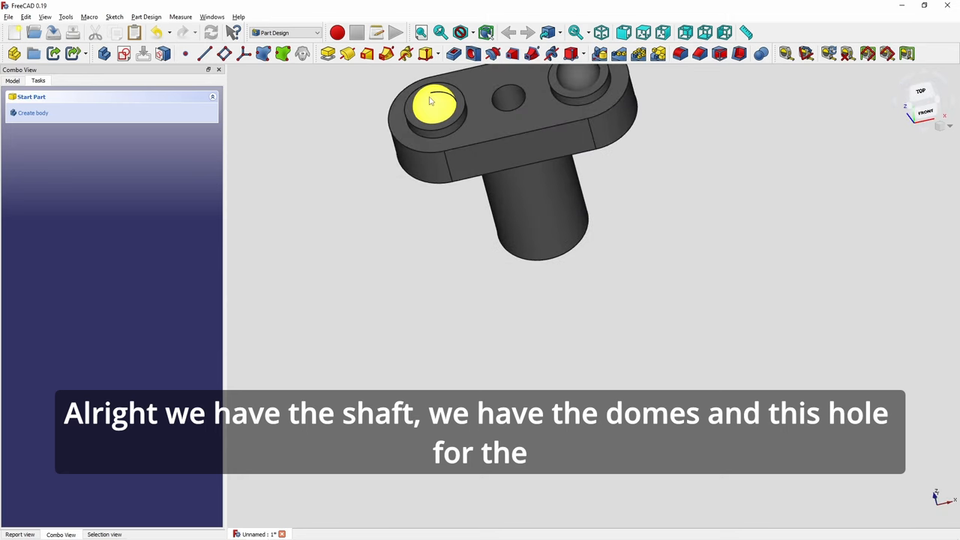
mouse_move(450, 113)
middle_mouse_down()
mouse_move(558, 175)
mouse_move(574, 247)
middle_mouse_up()
scroll(576, 284, "up", 5)
scroll(576, 283, "down", 1)
left_click(12, 80)
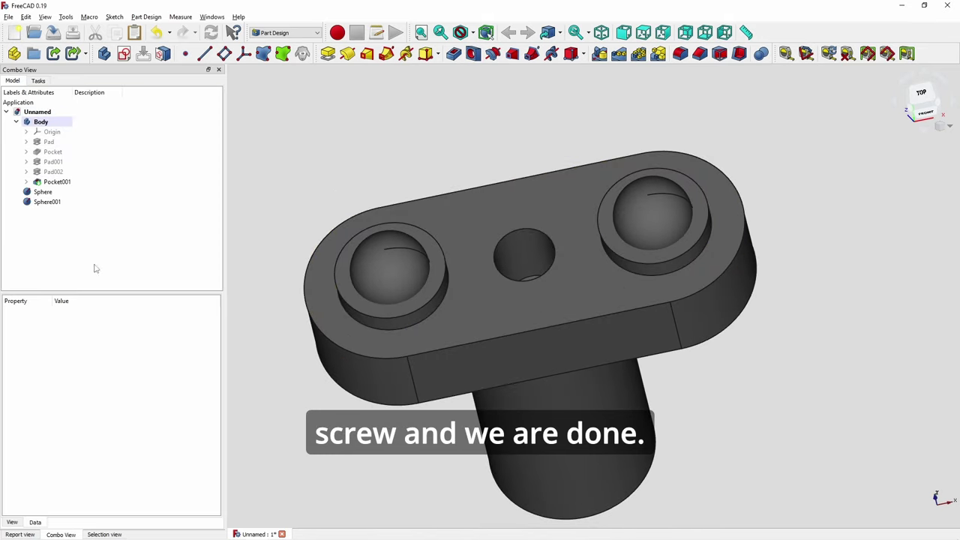
left_click(26, 182)
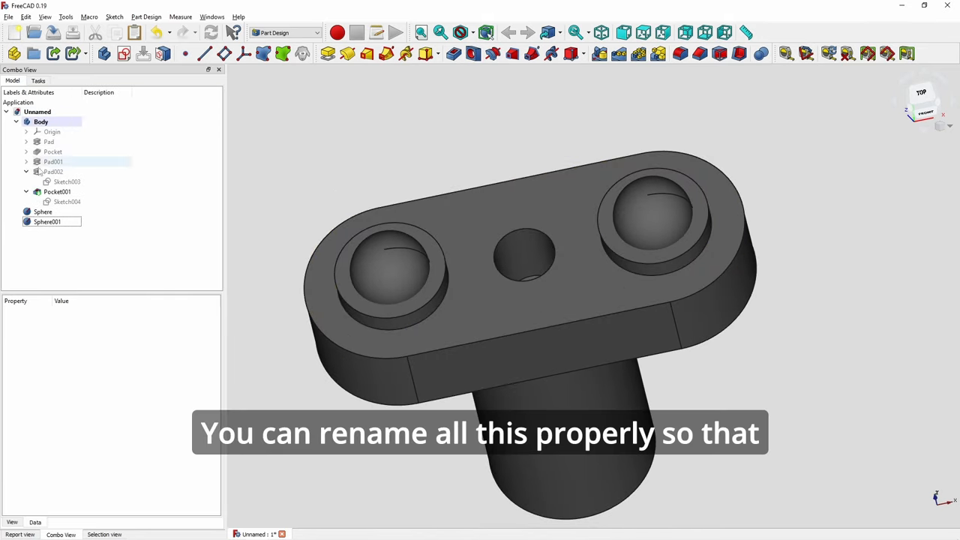
left_click(26, 162)
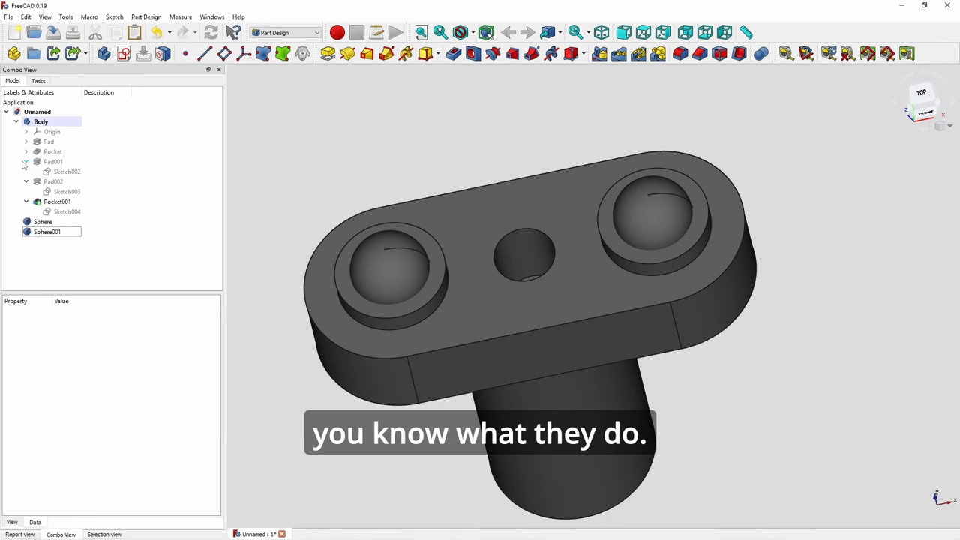
Dismiss the File menu and select the knob Body together with Sphere and Sphere001.
left_click(9, 17)
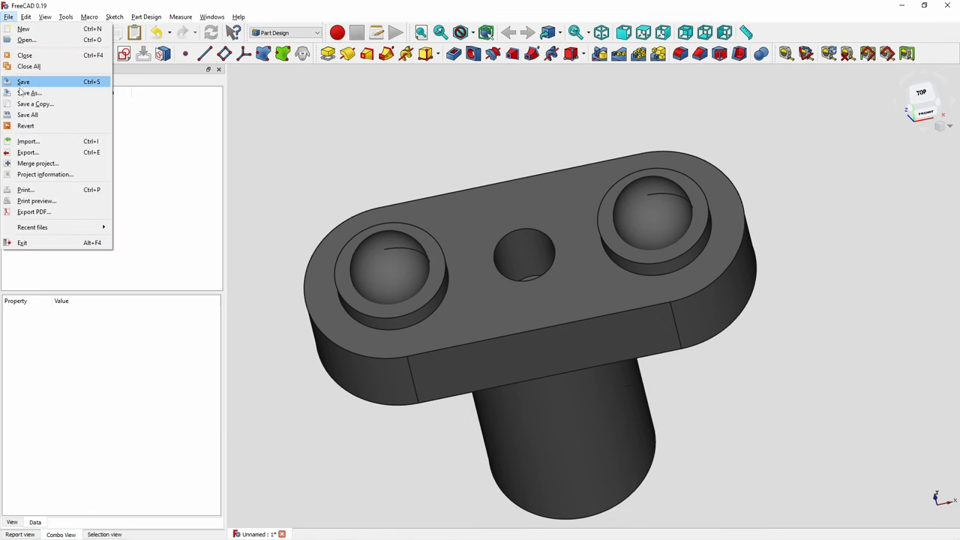
key("Escape")
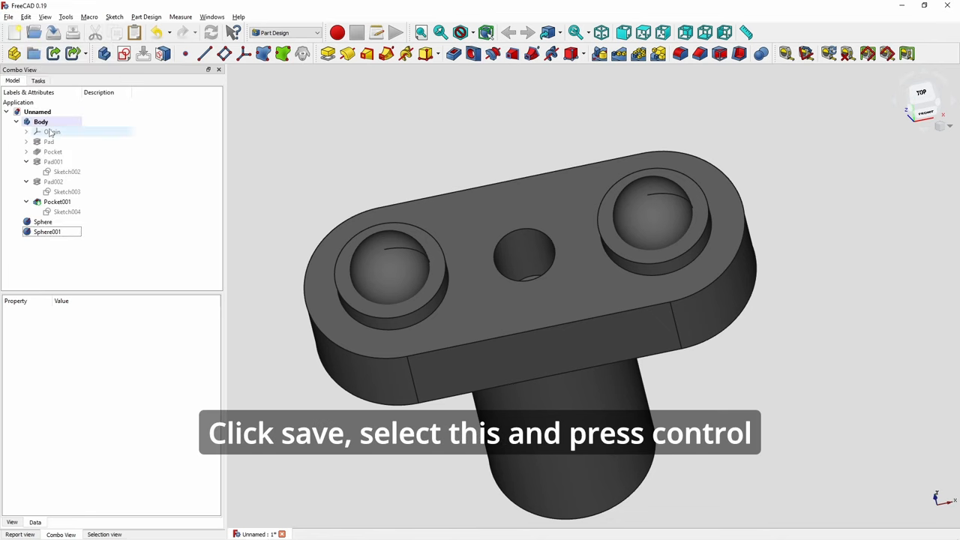
left_click(41, 122)
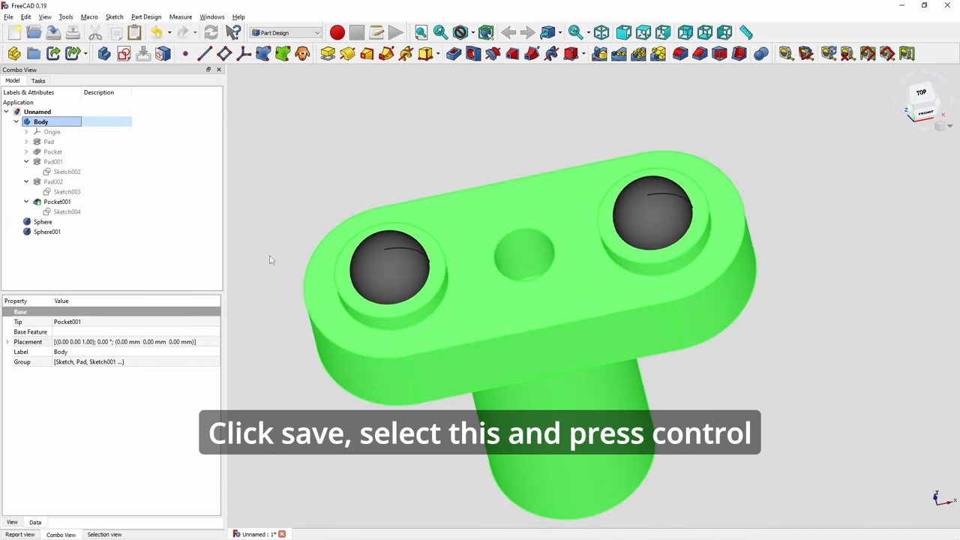
left_click(42, 222, "ctrl")
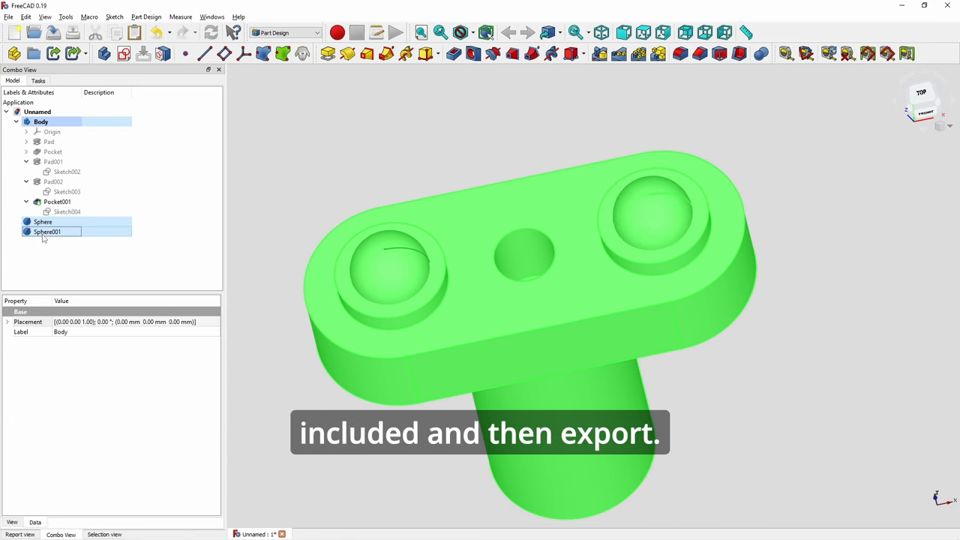
Start File > Export for the selection, then cancel without writing a file.
left_click(9, 16)
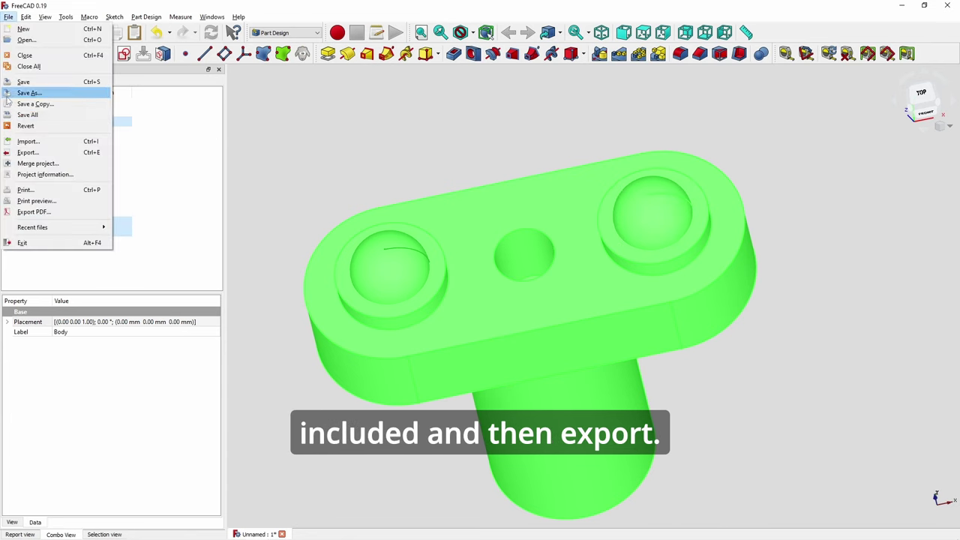
left_click(27, 152)
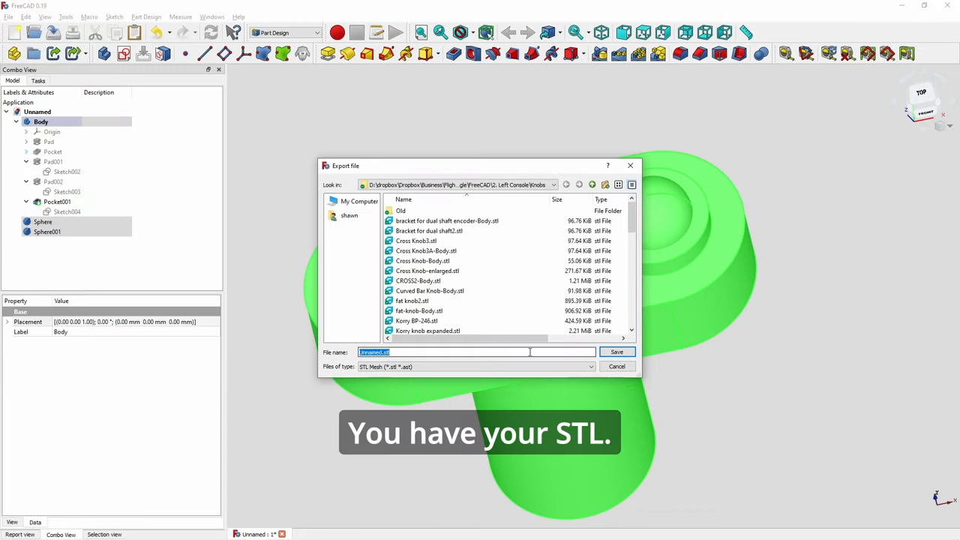
left_click(618, 367)
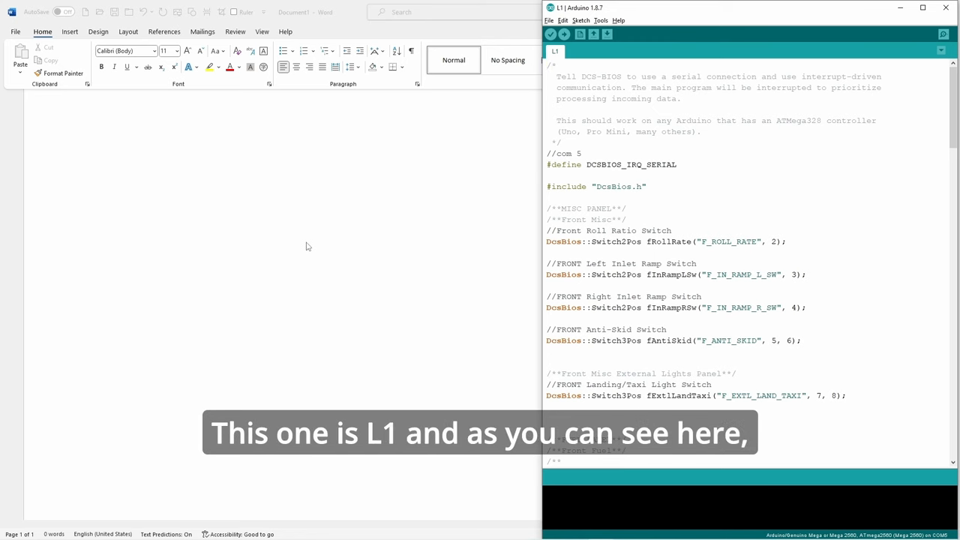
Confirm the board port is COM5 and upload the L1 DCS-BIOS sketch to the Mega 2560.
left_click(601, 20)
mouse_move(679, 141)
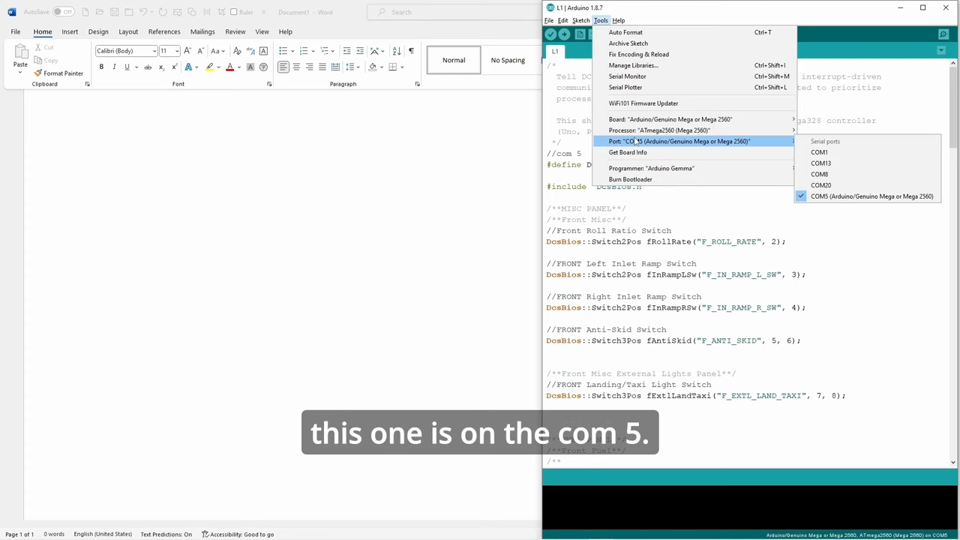
left_click(572, 179)
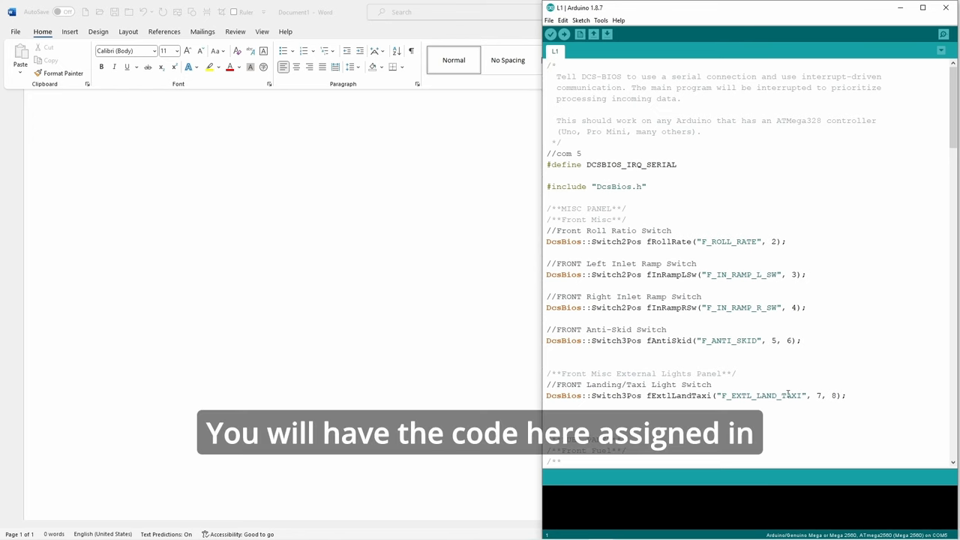
scroll(776, 395, "down", 5)
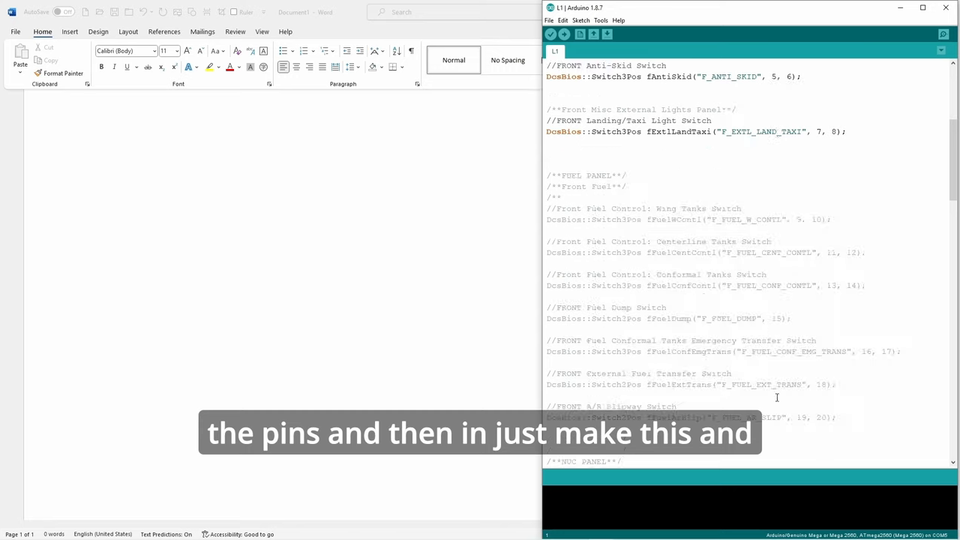
scroll(776, 396, "down", 5)
scroll(777, 395, "down", 5)
scroll(776, 395, "down", 4)
scroll(774, 394, "down", 2)
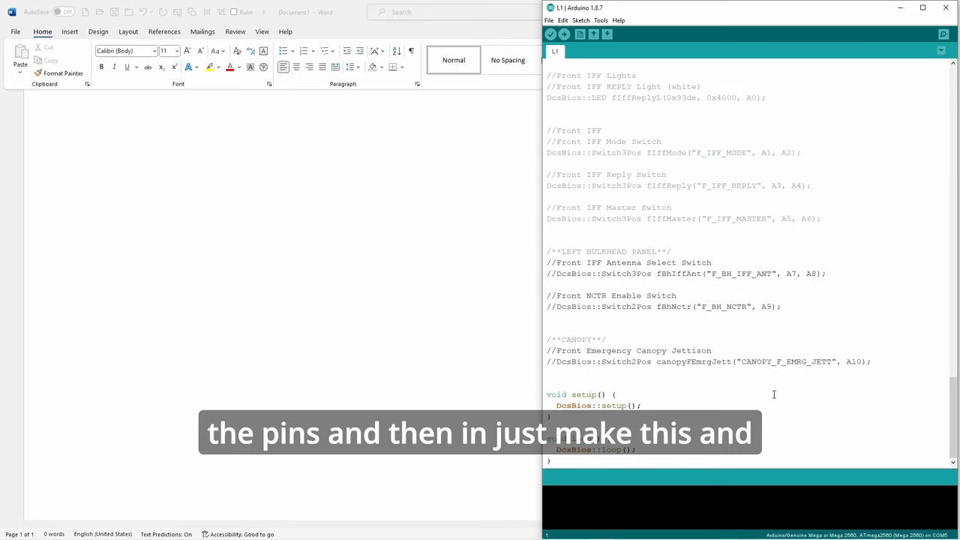
left_click_drag(638, 450, 548, 390)
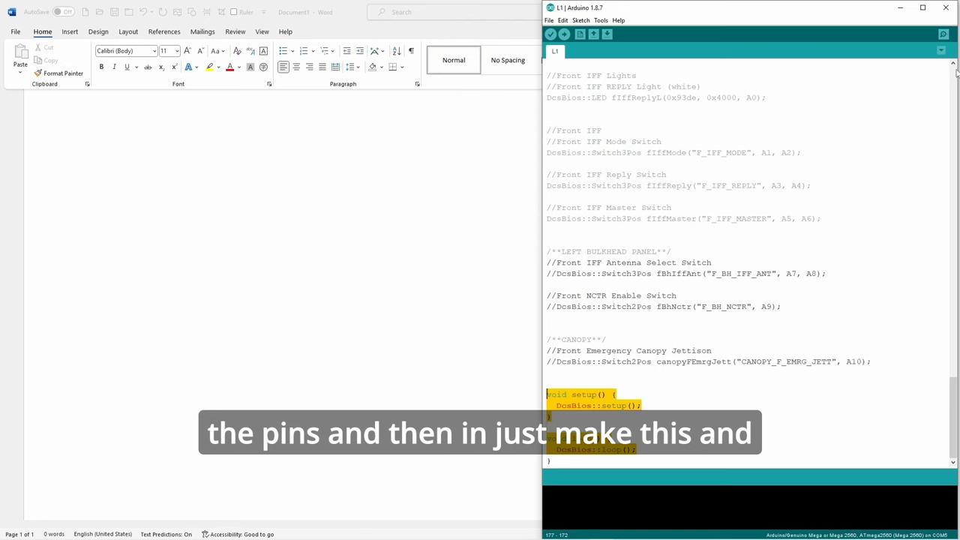
scroll(776, 300, "up", 15)
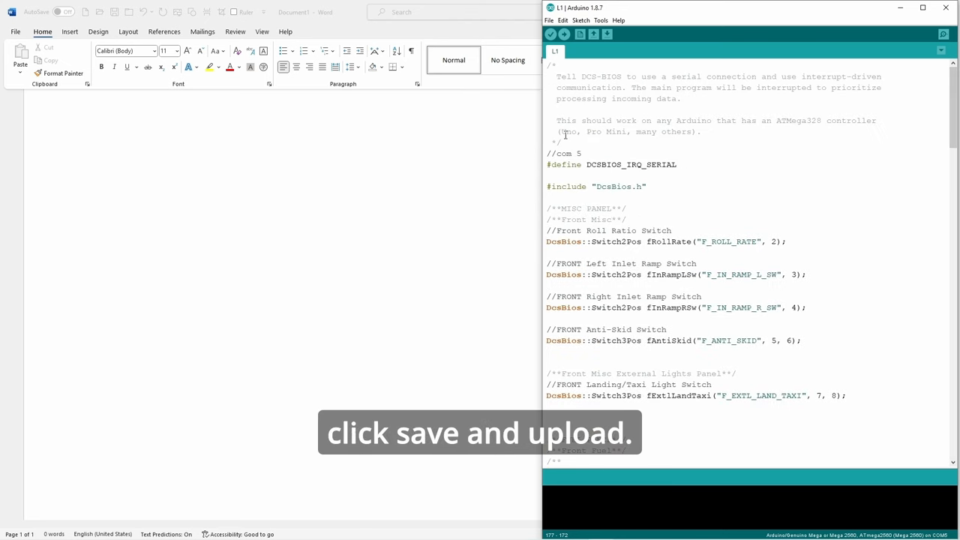
left_click(565, 34)
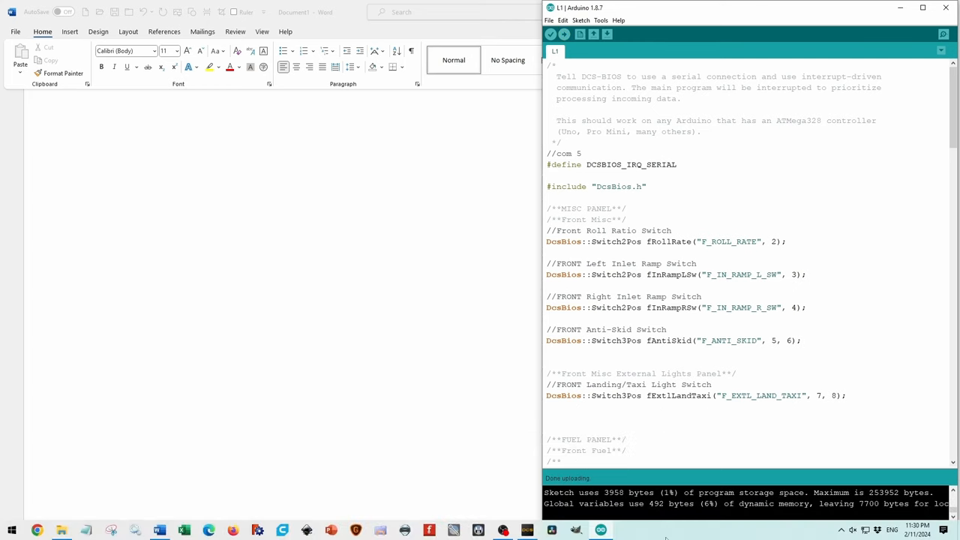
Show the desktop and view the multiple-com-ports script (ports 5 and 20) in Notepad++.
right_click(670, 536)
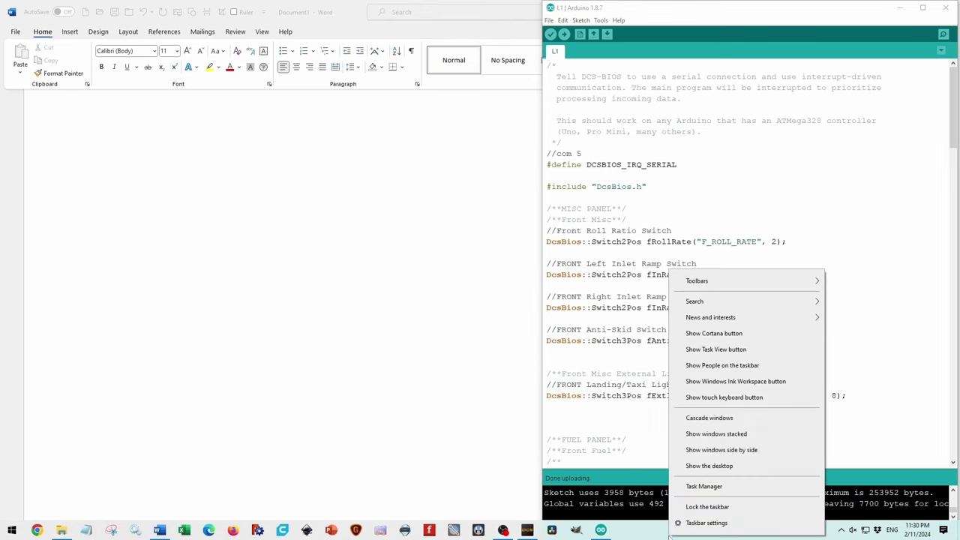
left_click(702, 466)
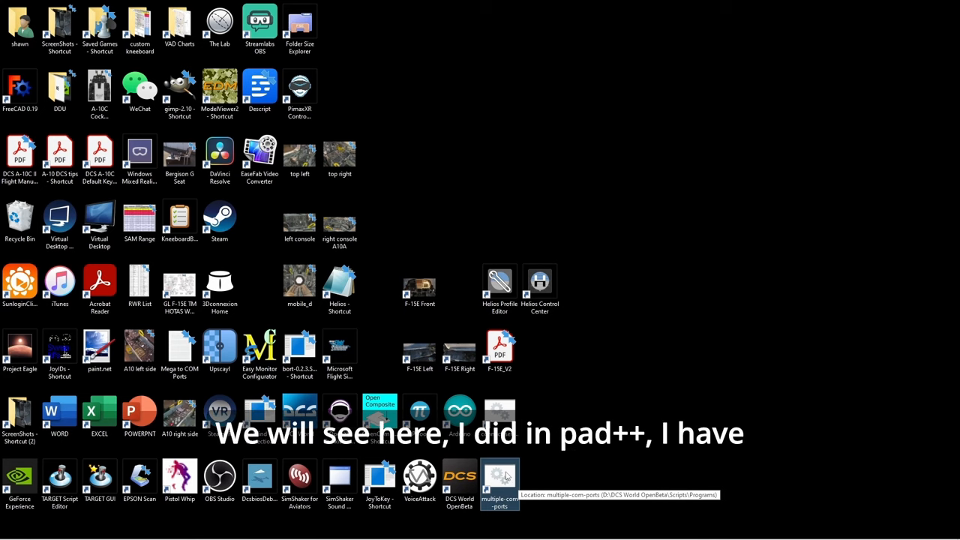
right_click(506, 474)
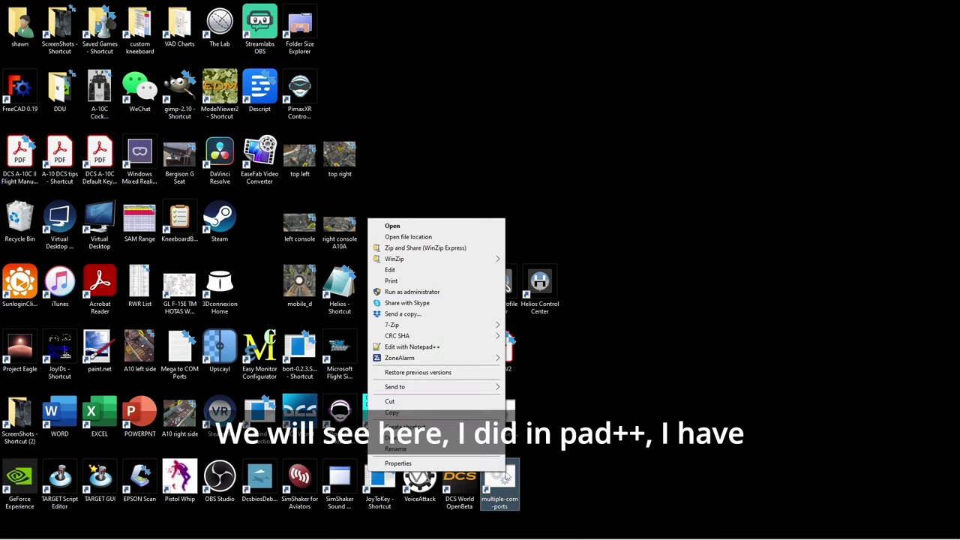
left_click(439, 347)
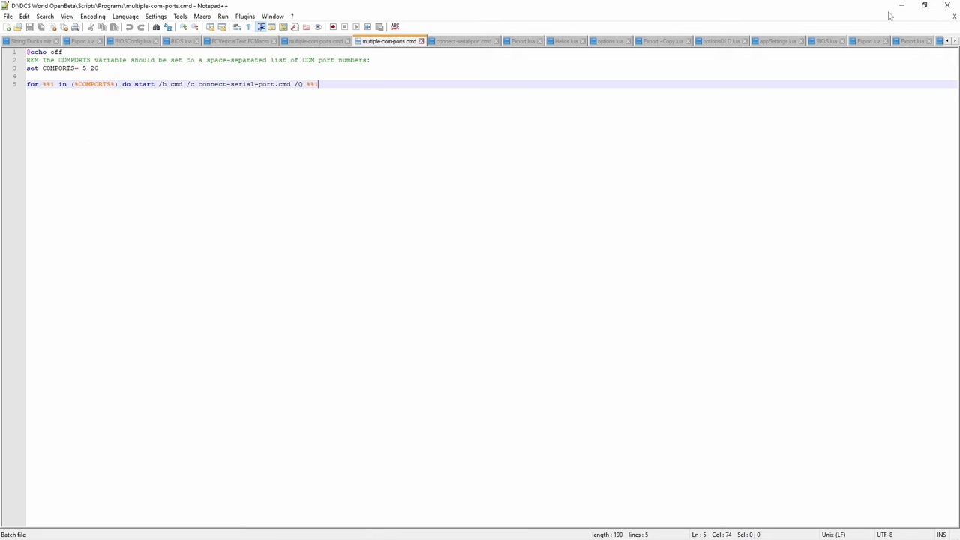
Close Notepad++ and switch back to the blank Word document.
left_click(947, 5)
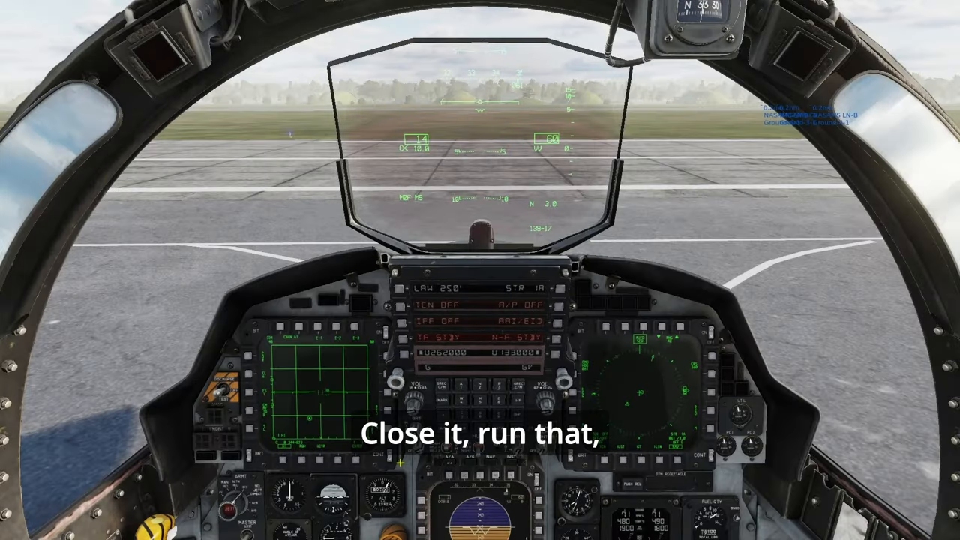
key("alt+Tab")
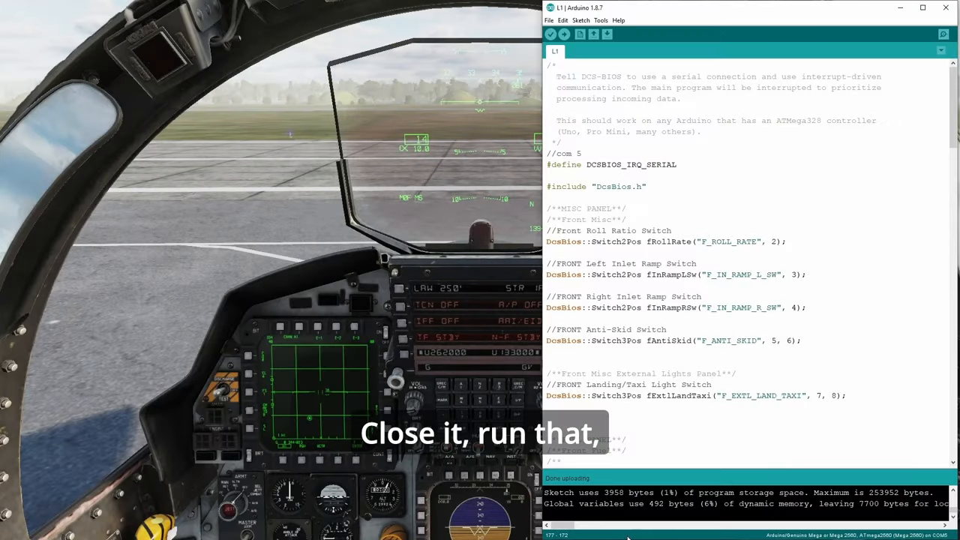
key("alt+Tab")
key("Tab")
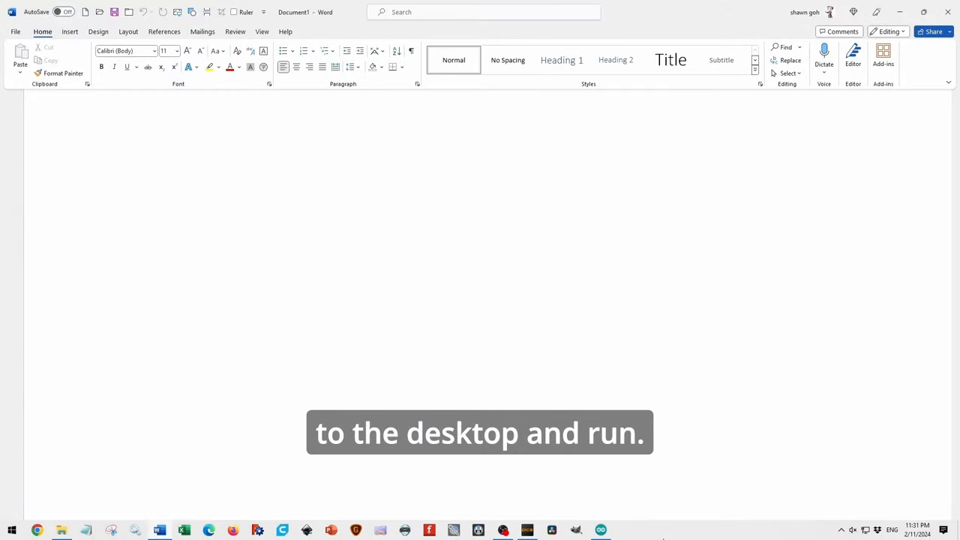
Show the desktop, run the multiple-com-ports connections and minimise its console over the F-16 cockpit.
right_click(663, 536)
left_click(713, 460)
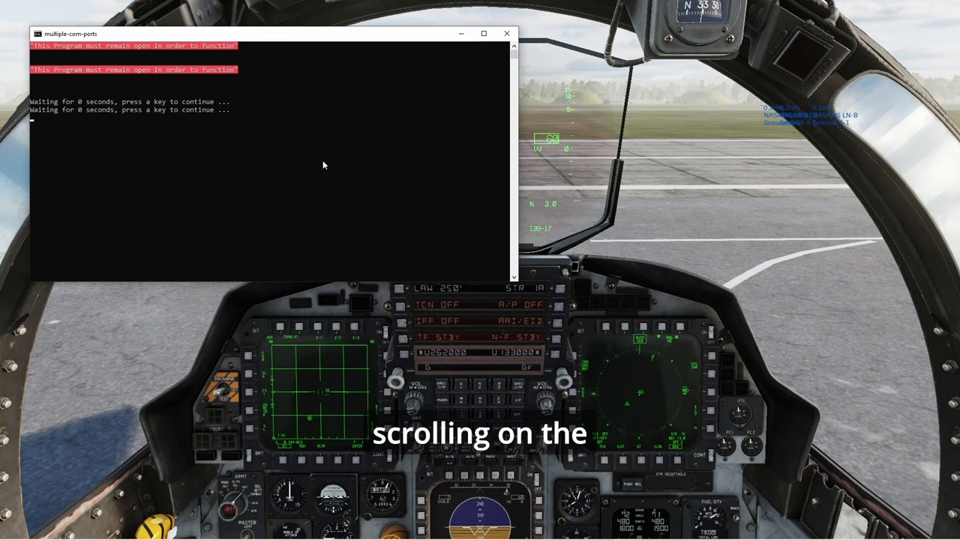
left_click(461, 35)
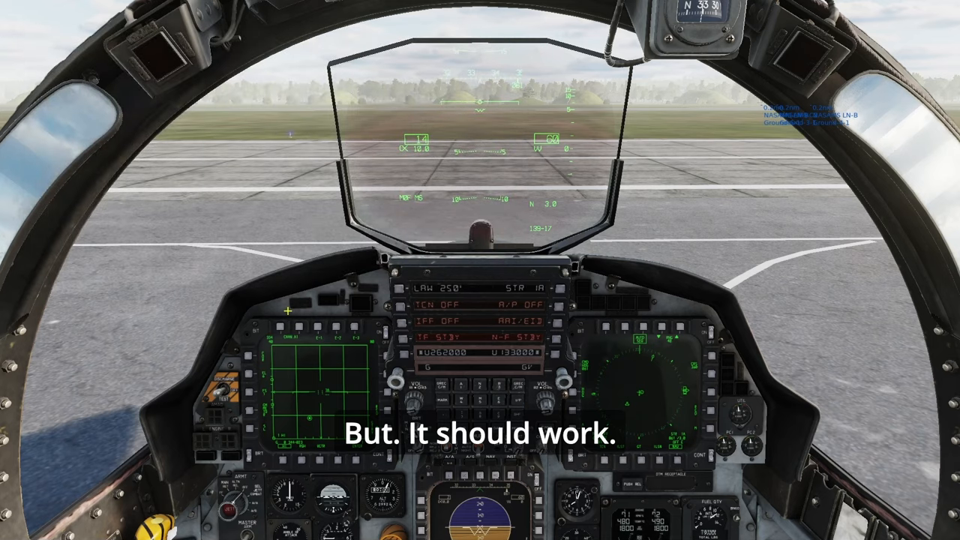